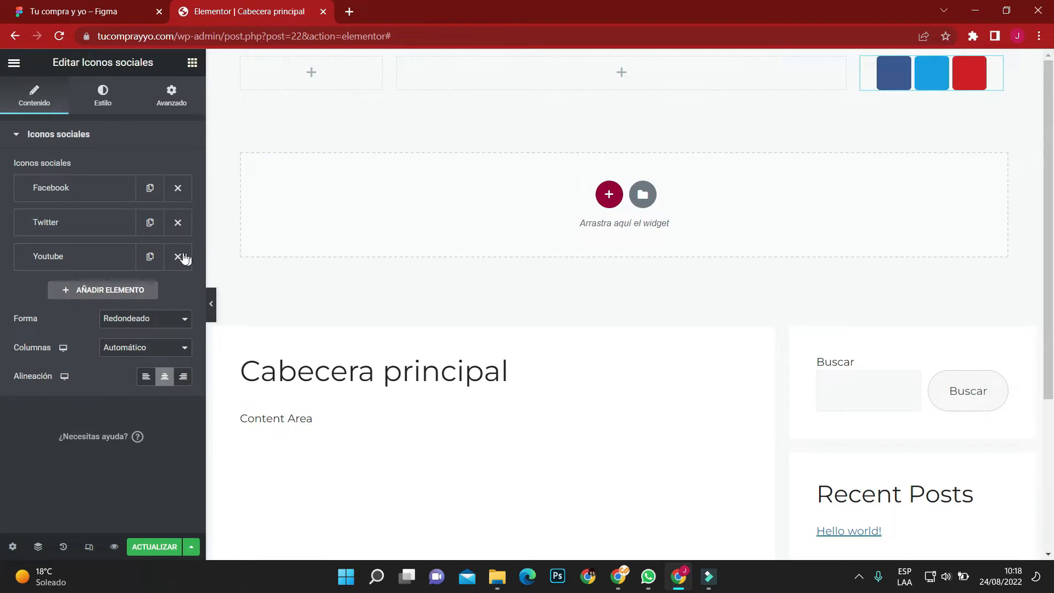
# Remove the Youtube entry from the social icons and replace the Twitter icon with Instagram.
pyautogui.click(177, 256)
pyautogui.click(85, 220)
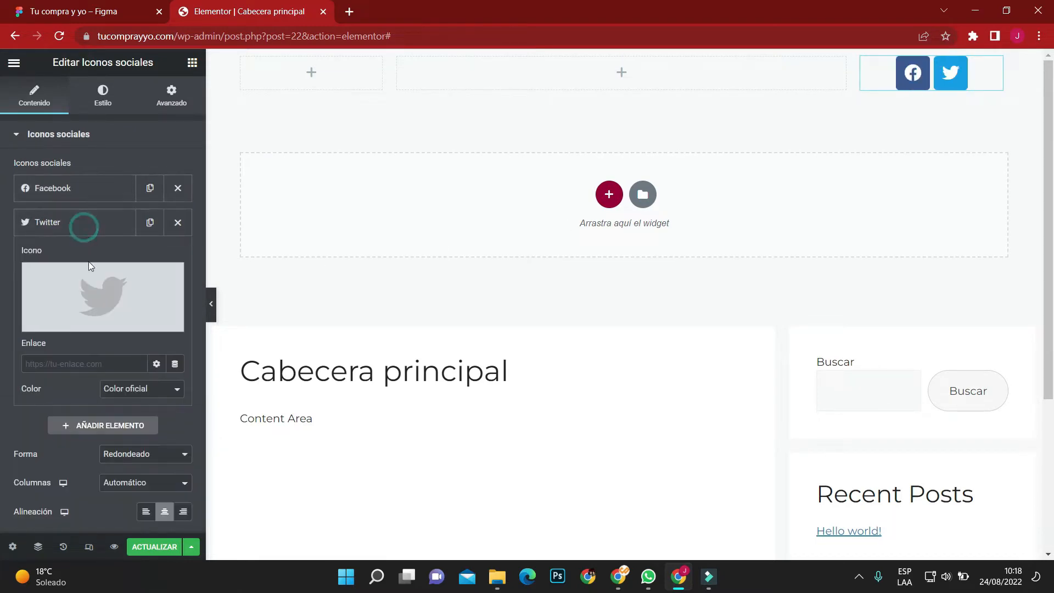
pyautogui.click(88, 264)
pyautogui.write('int')
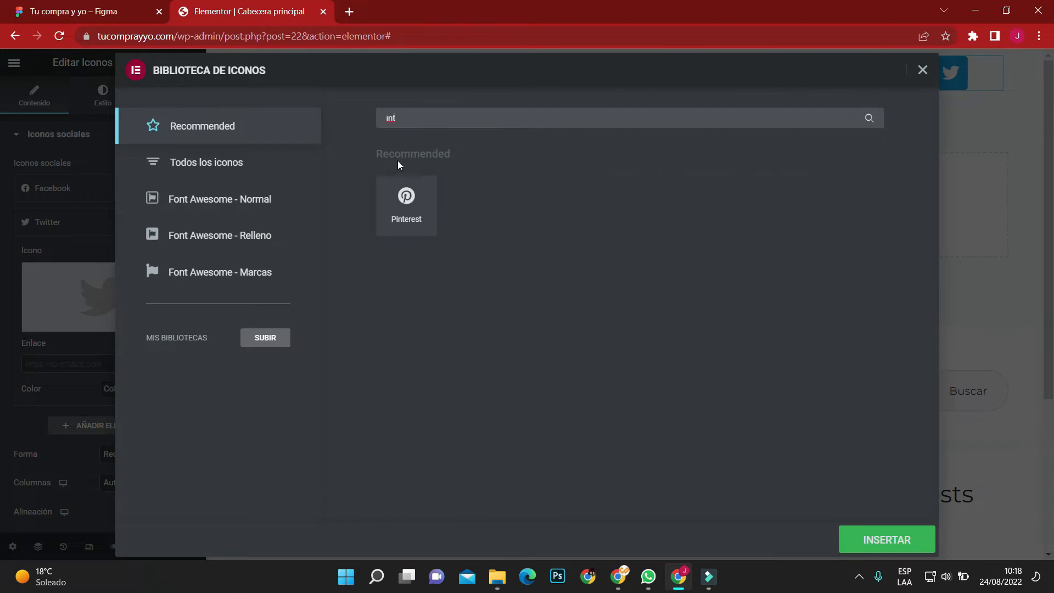
pyautogui.press('BackSpace')
pyautogui.write('s')
pyautogui.click(434, 213)
pyautogui.click(884, 537)
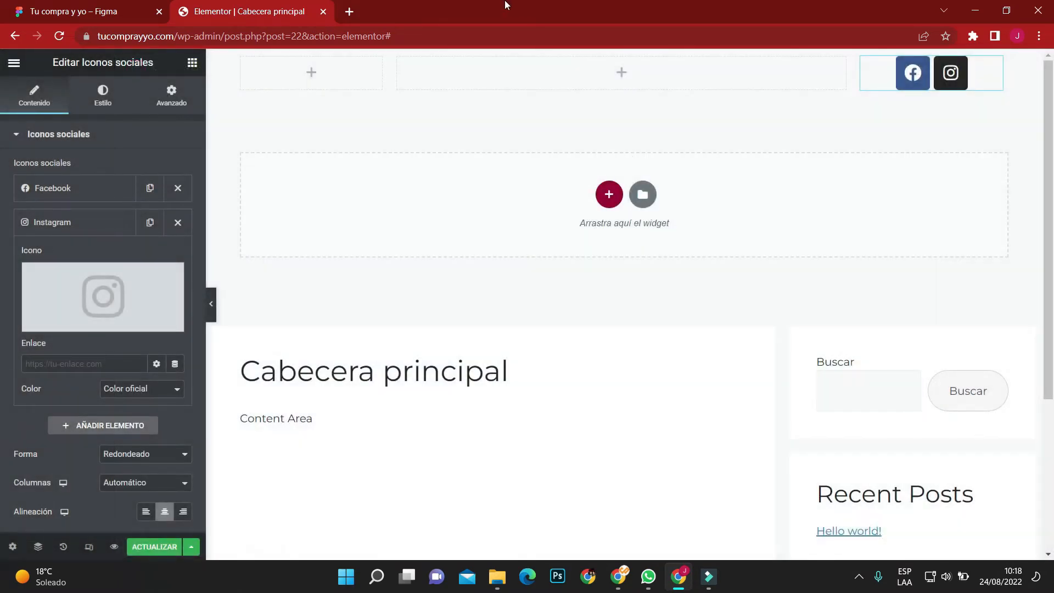
# Switch the social icons to custom (Personalizado) colours with secondary colour #020101 and a fully transparent primary colour #02010100.
pyautogui.click(103, 96)
pyautogui.click(147, 167)
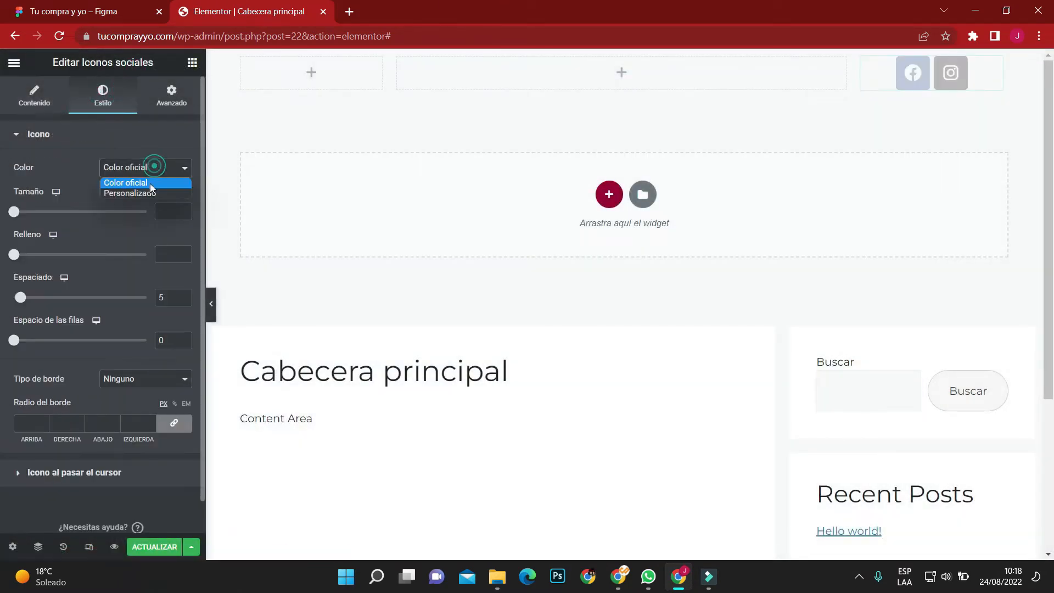
pyautogui.click(149, 193)
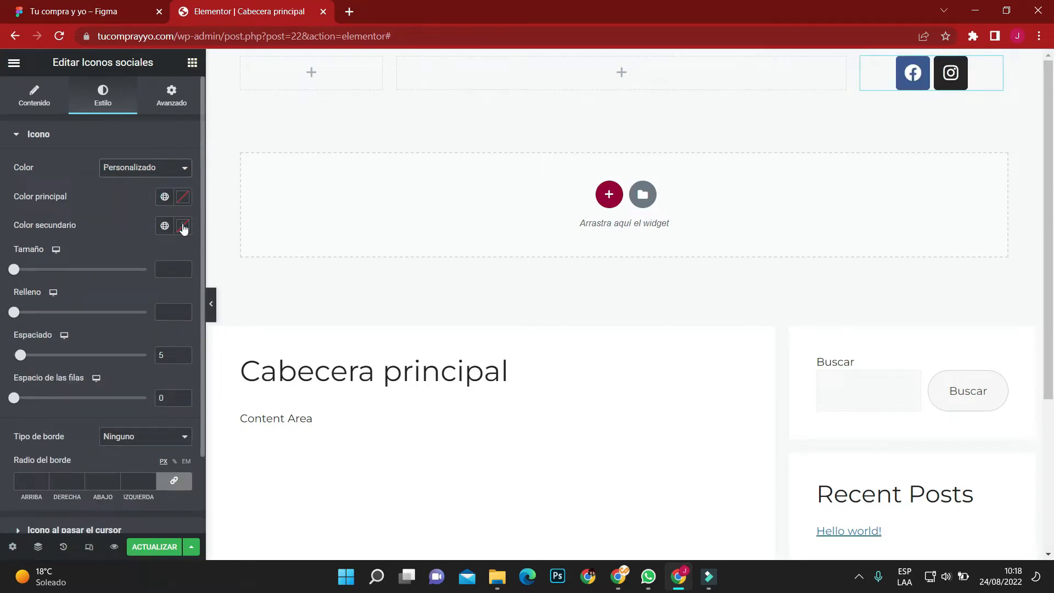
pyautogui.click(183, 226)
pyautogui.moveTo(182, 417)
pyautogui.mouseDown()
pyautogui.moveTo(153, 417)
pyautogui.moveTo(184, 415)
pyautogui.mouseUp()
pyautogui.click(106, 225)
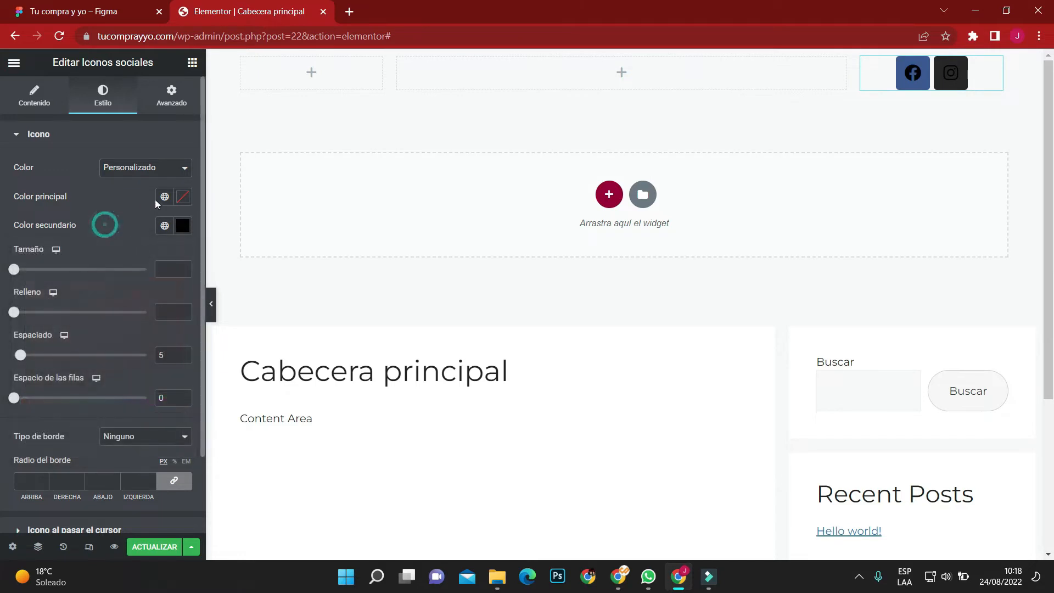
pyautogui.click(183, 197)
pyautogui.moveTo(182, 386); pyautogui.dragTo(26, 387)
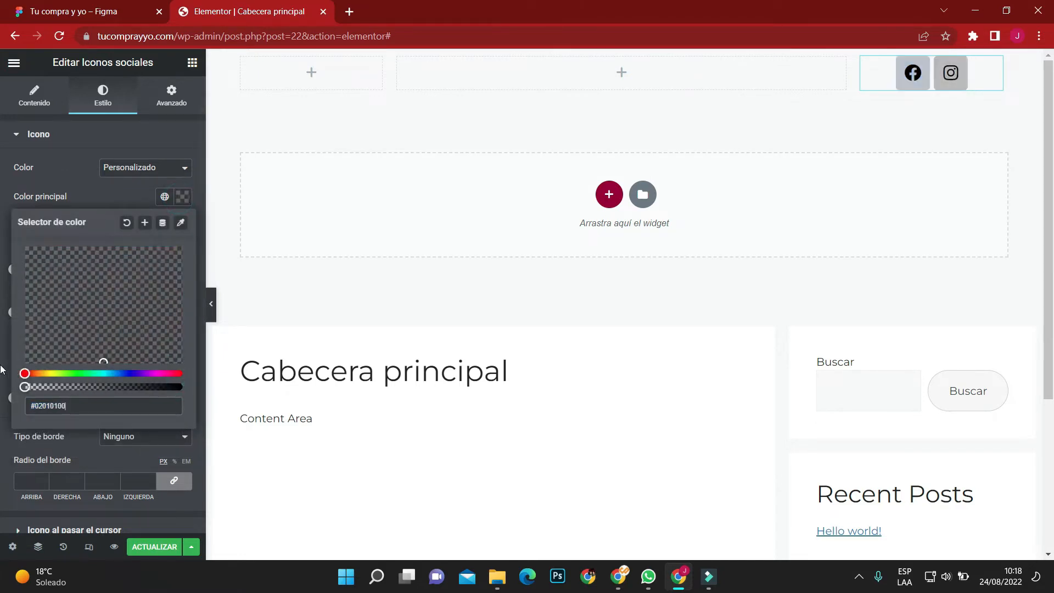
pyautogui.click(3, 289)
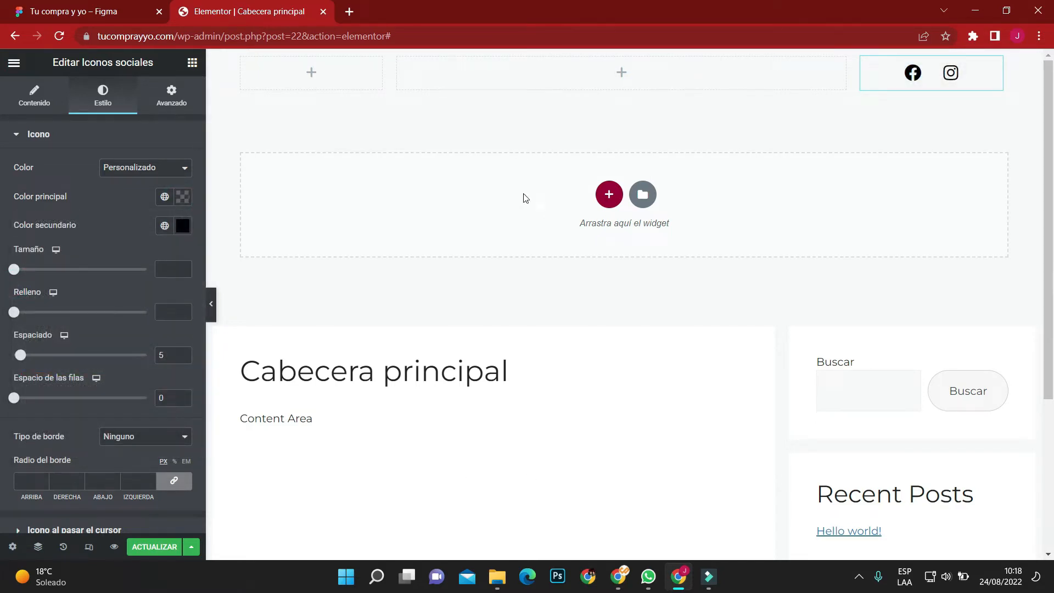
# Copy the CONTACTO button's fill colour DC0064 from the Figma design and apply it as the social icons' secondary colour in Elementor.
pyautogui.click(44, 6)
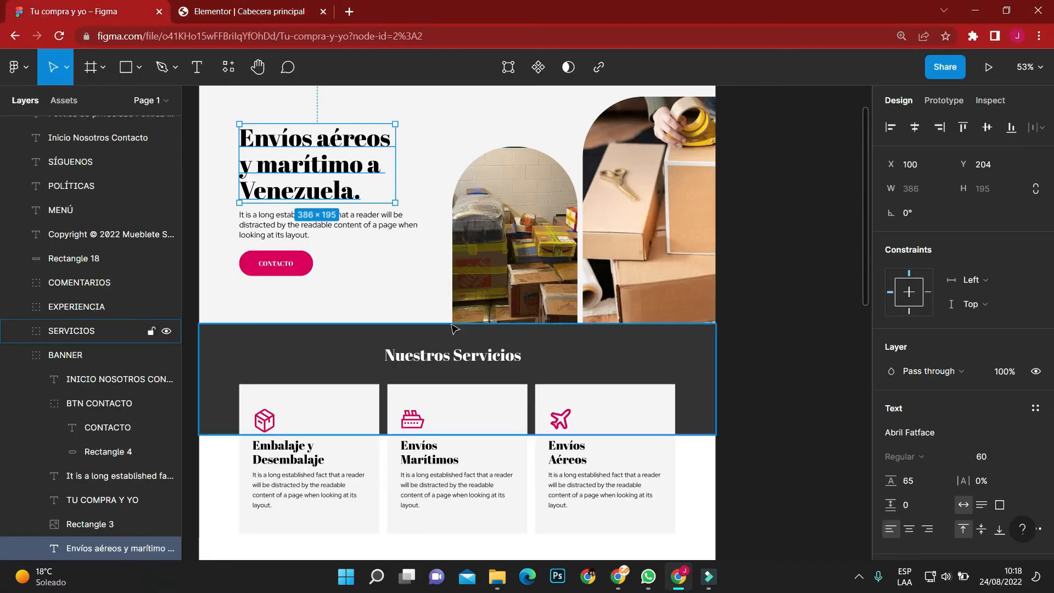
pyautogui.click(298, 264)
pyautogui.doubleClick(301, 268)
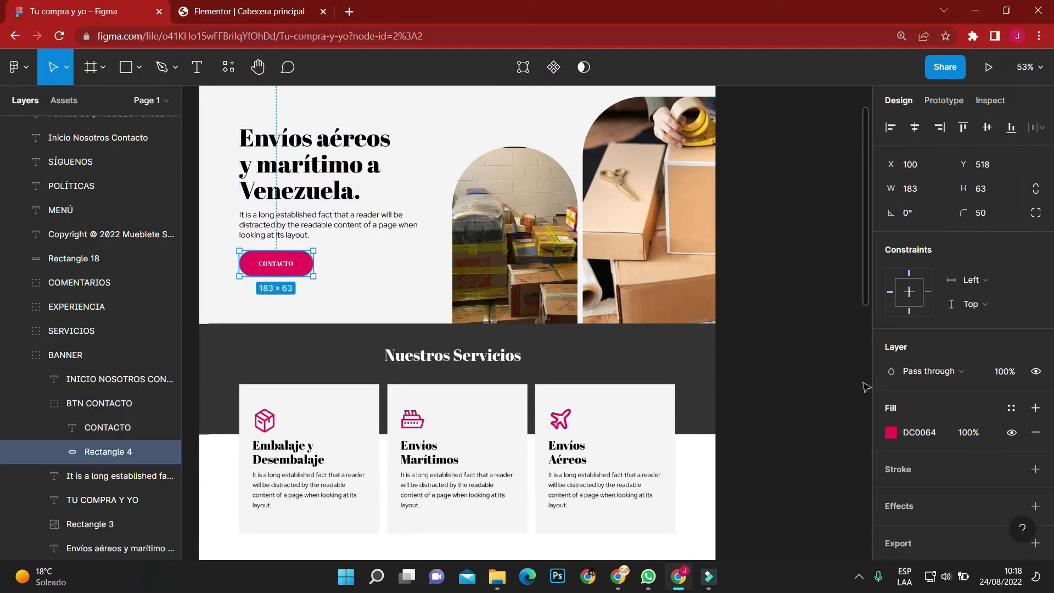
pyautogui.click(305, 7)
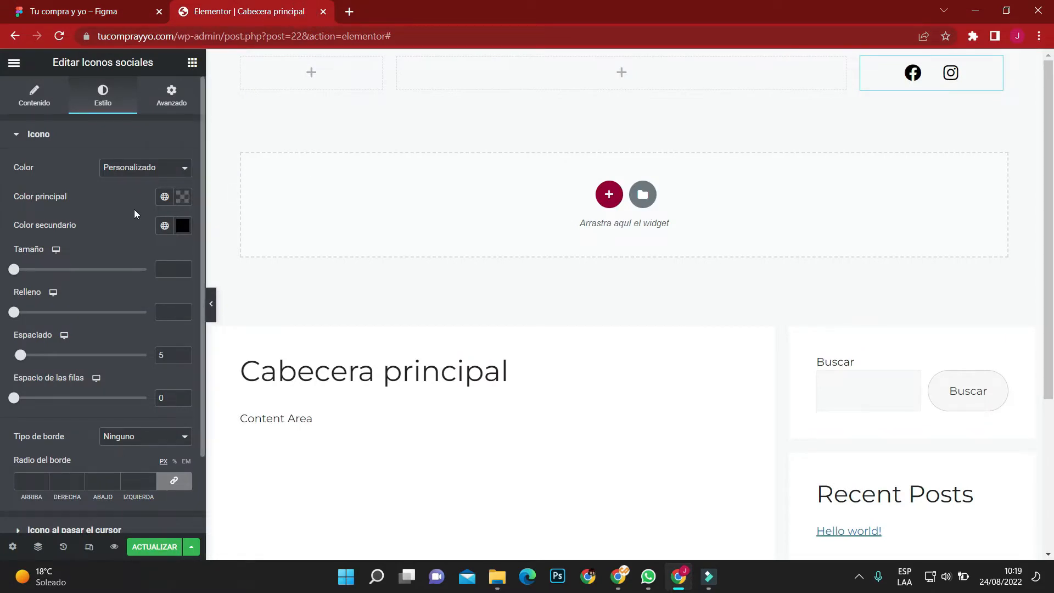
pyautogui.click(182, 225)
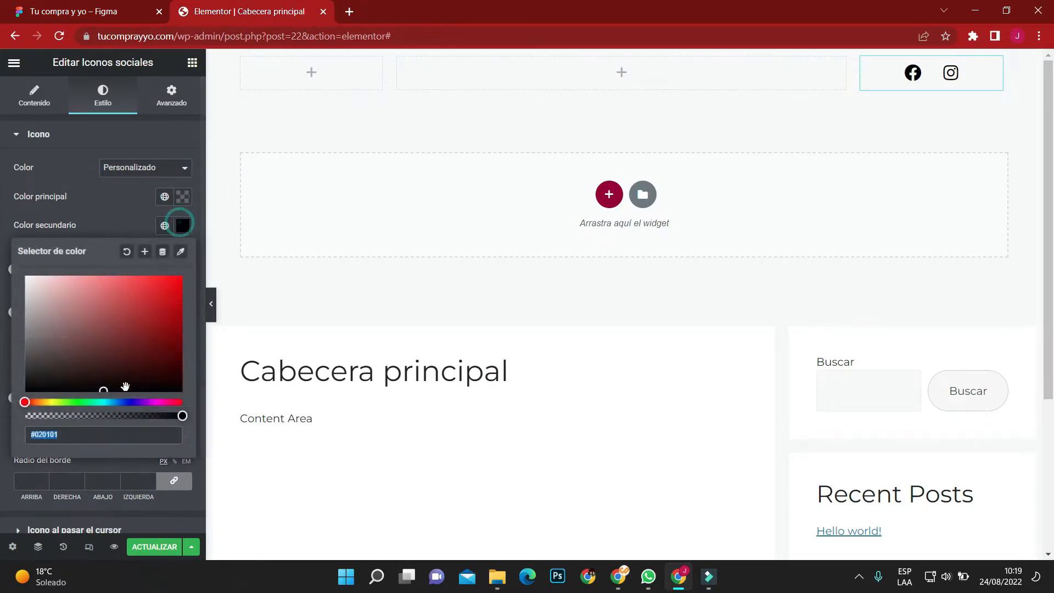
pyautogui.hotkey('ctrl', 'v')
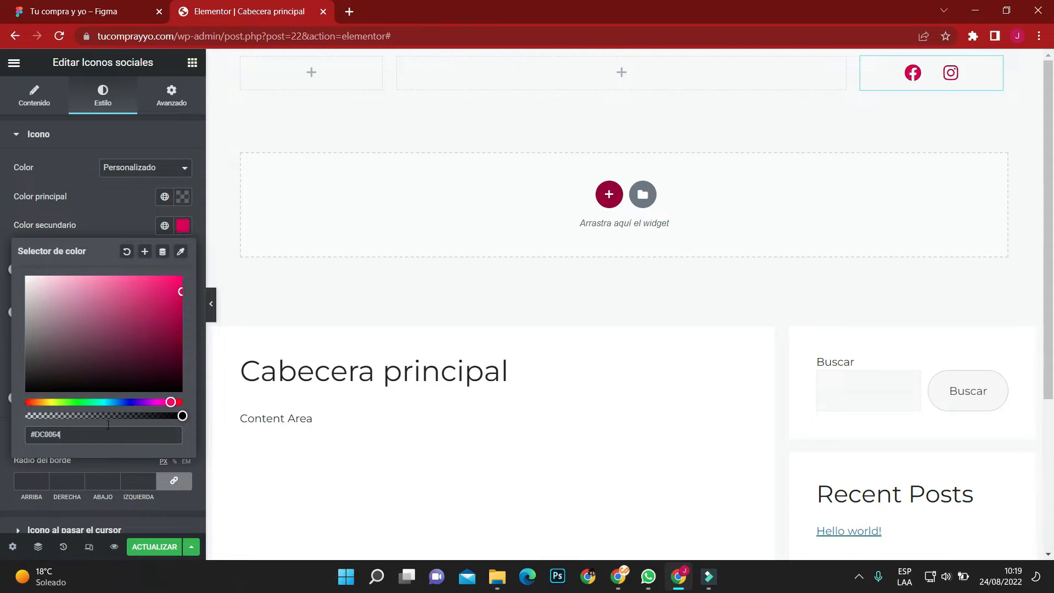
pyautogui.click(2, 210)
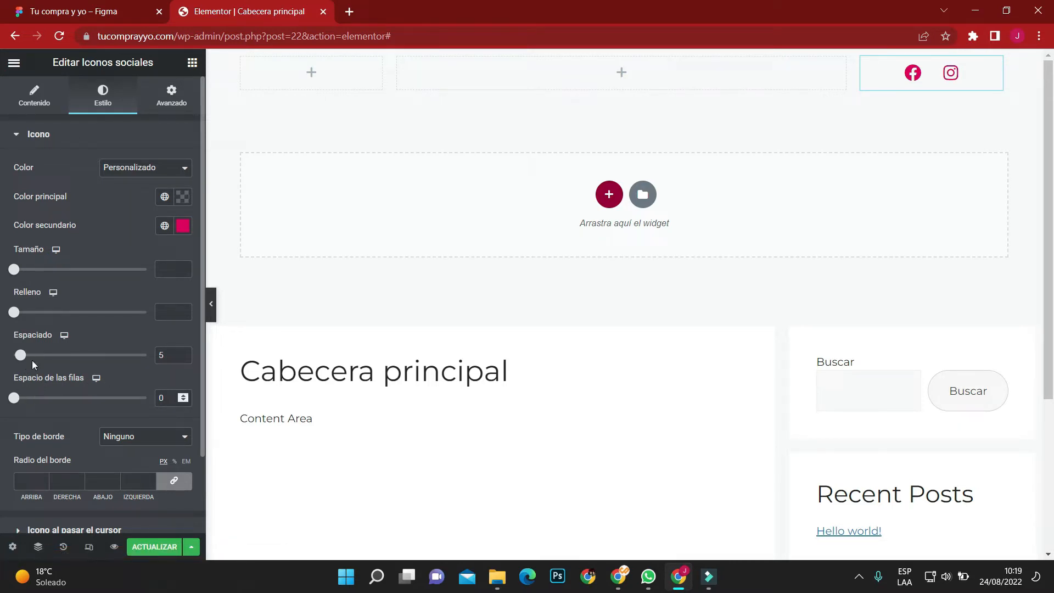
# Set the social icons' padding (Relleno) to 0 and spacing (Espaciado) to 15, and align them to the right.
pyautogui.click(162, 310)
pyautogui.write('0')
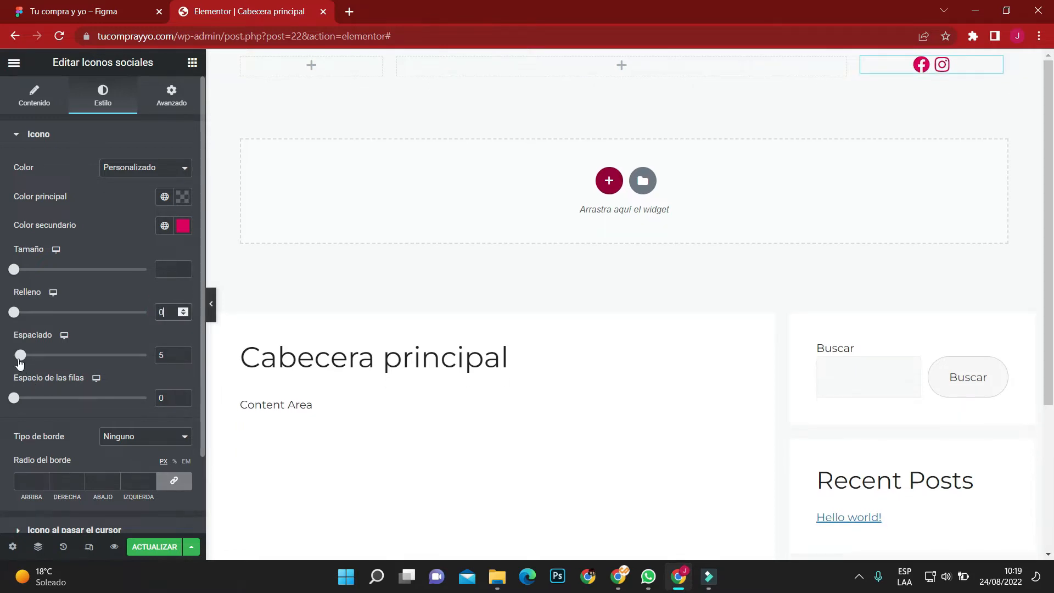
pyautogui.moveTo(20, 361); pyautogui.dragTo(34, 362)
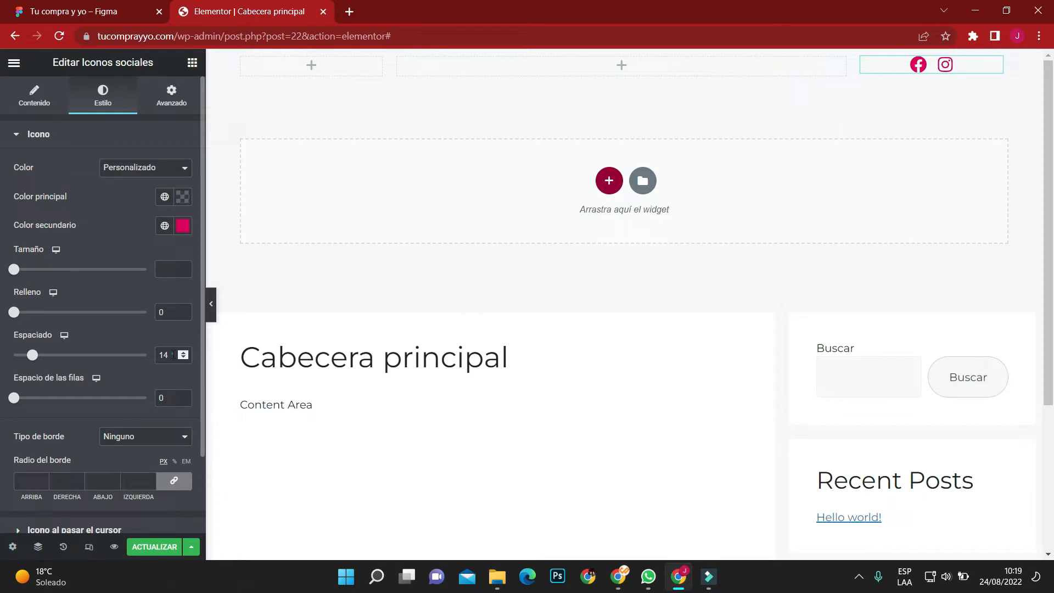
pyautogui.write('15')
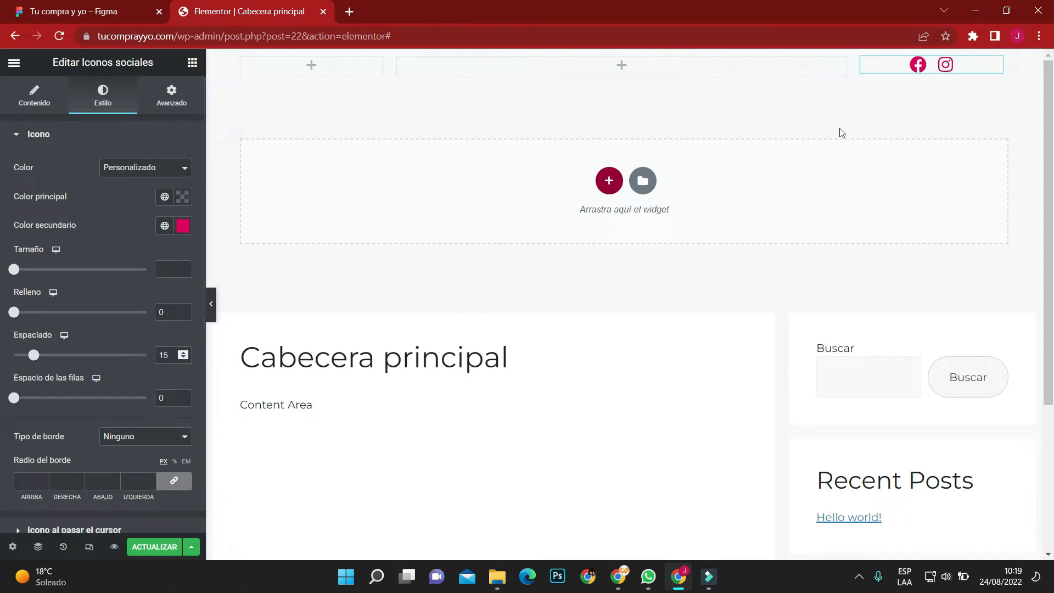
pyautogui.click(989, 64)
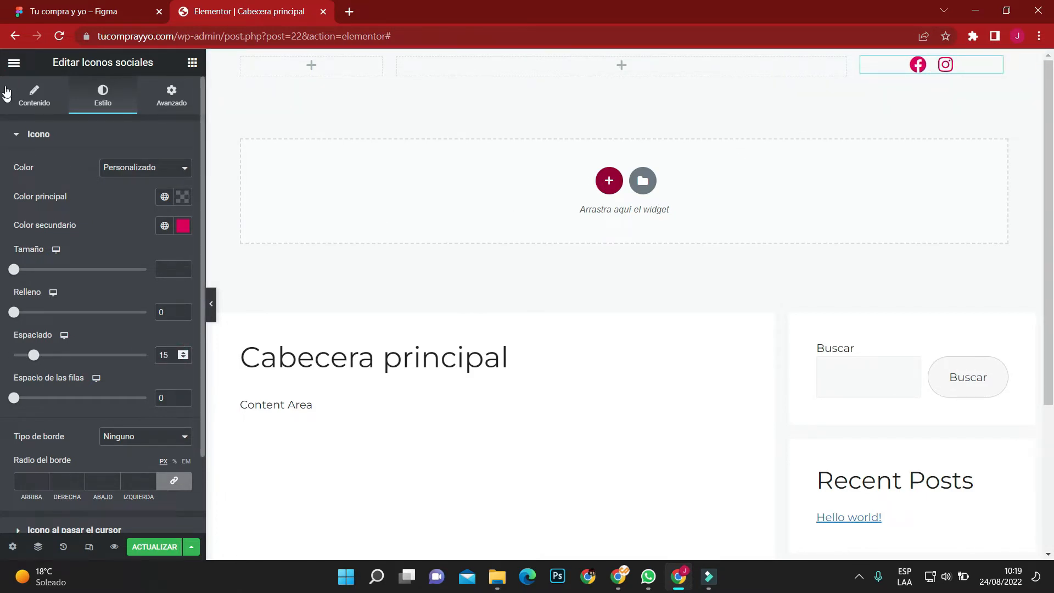
pyautogui.click(183, 341)
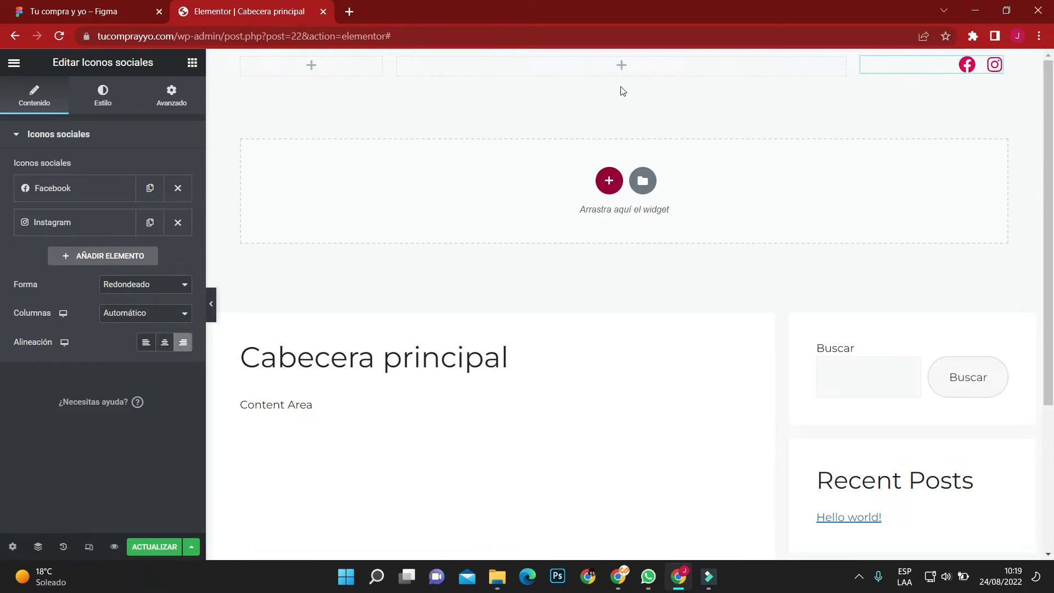
# Find the Nav Menu widget and place it in the middle column of the header.
pyautogui.click(312, 81)
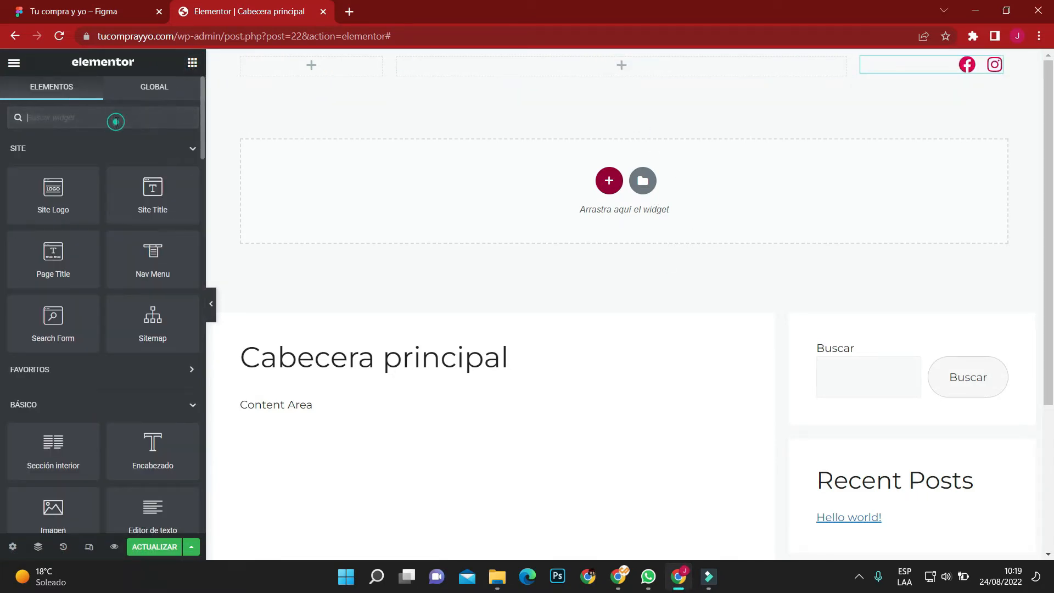
pyautogui.write('nav')
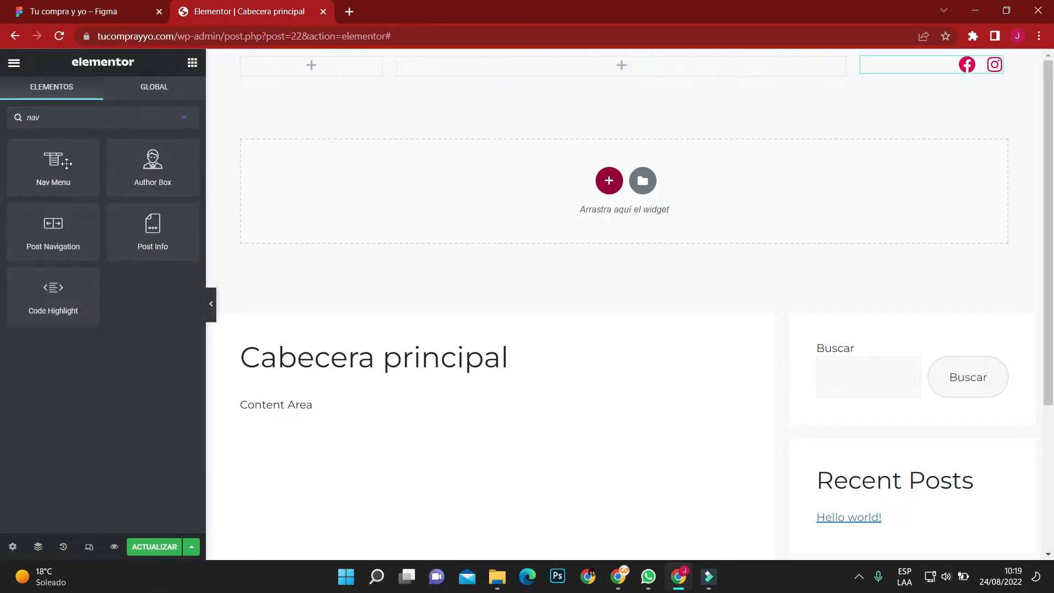
pyautogui.moveTo(66, 163); pyautogui.dragTo(604, 66)
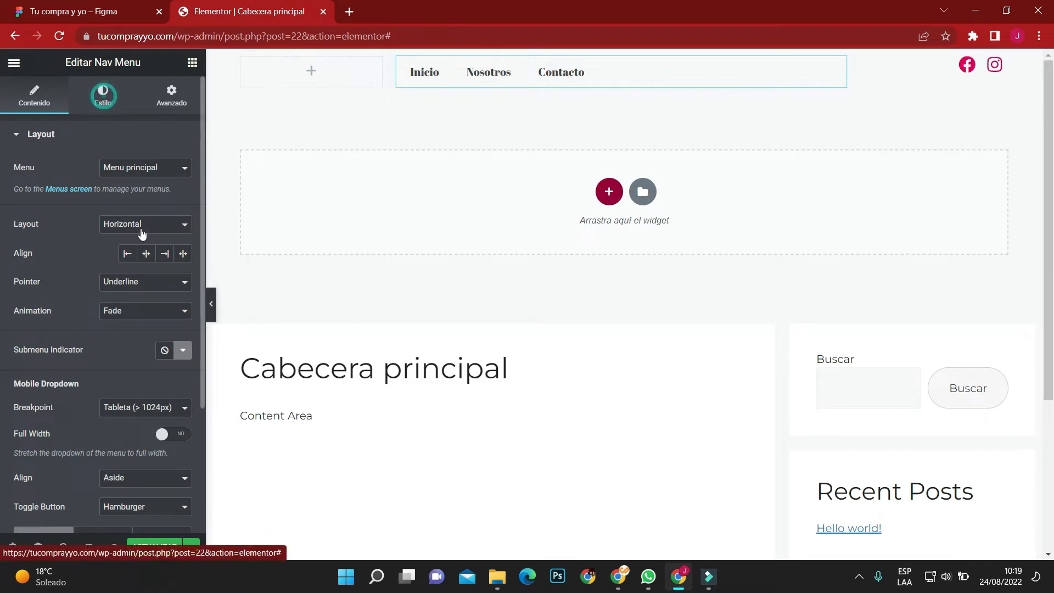
# Set the navigation menu's text to 18 px with weight 500 and align its items to the right.
pyautogui.click(102, 96)
pyautogui.click(183, 168)
pyautogui.click(159, 275)
pyautogui.write('18')
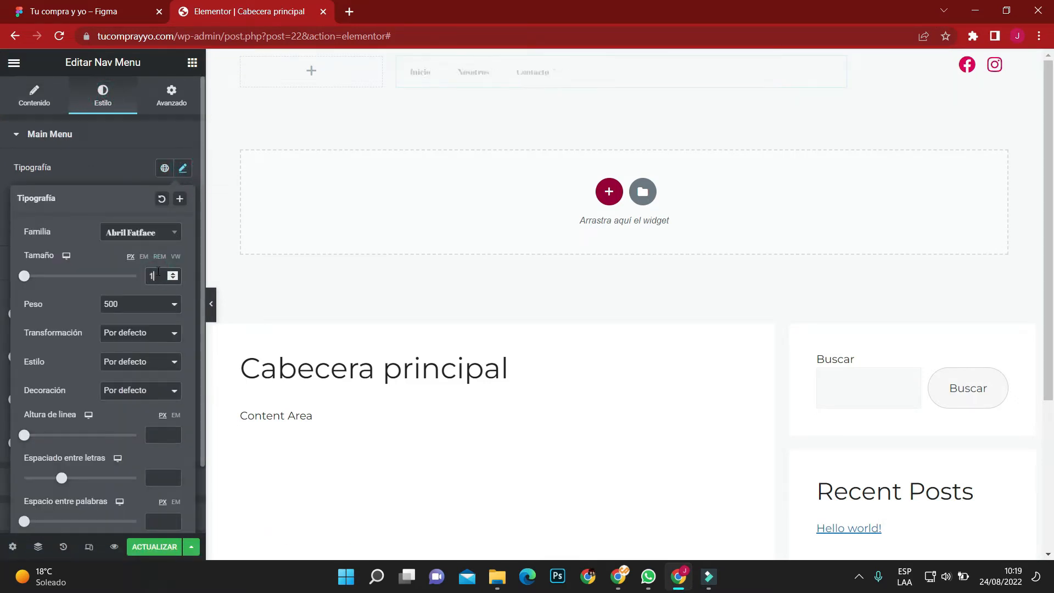
pyautogui.click(136, 304)
pyautogui.click(128, 347)
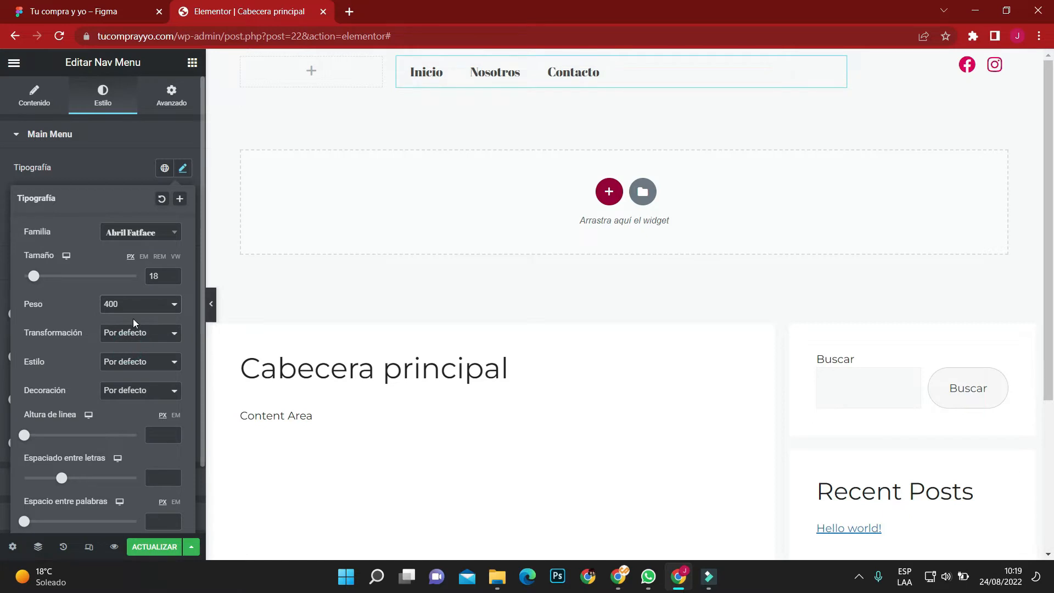
pyautogui.click(141, 305)
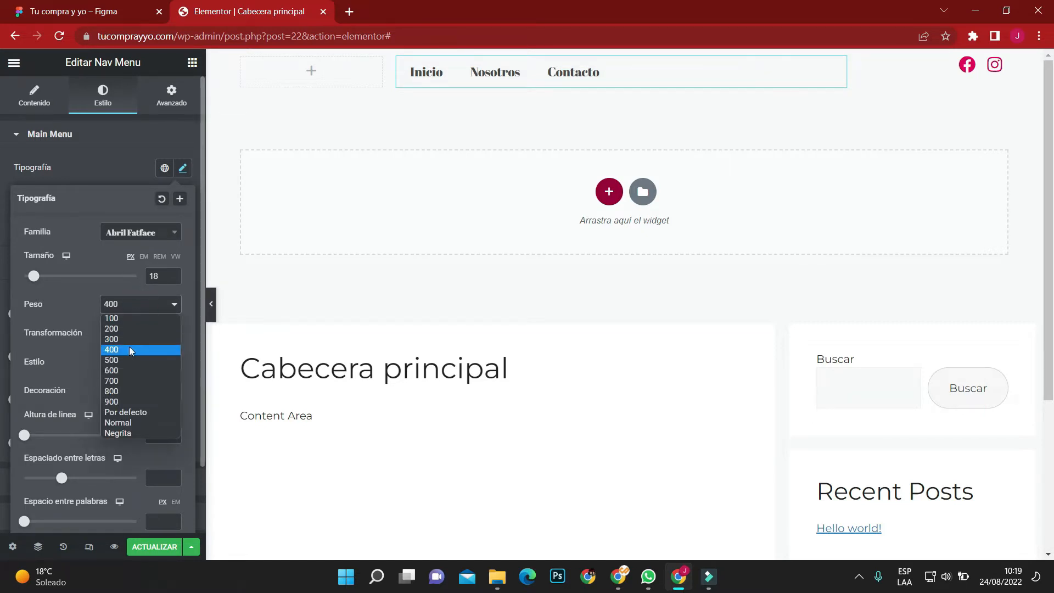
pyautogui.click(130, 359)
pyautogui.click(34, 96)
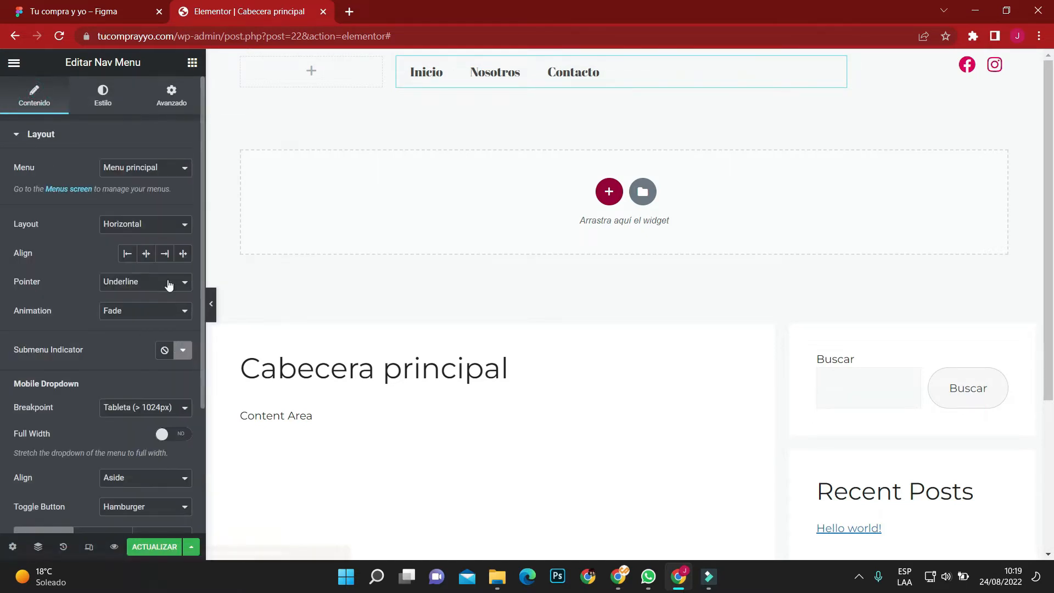
pyautogui.click(165, 254)
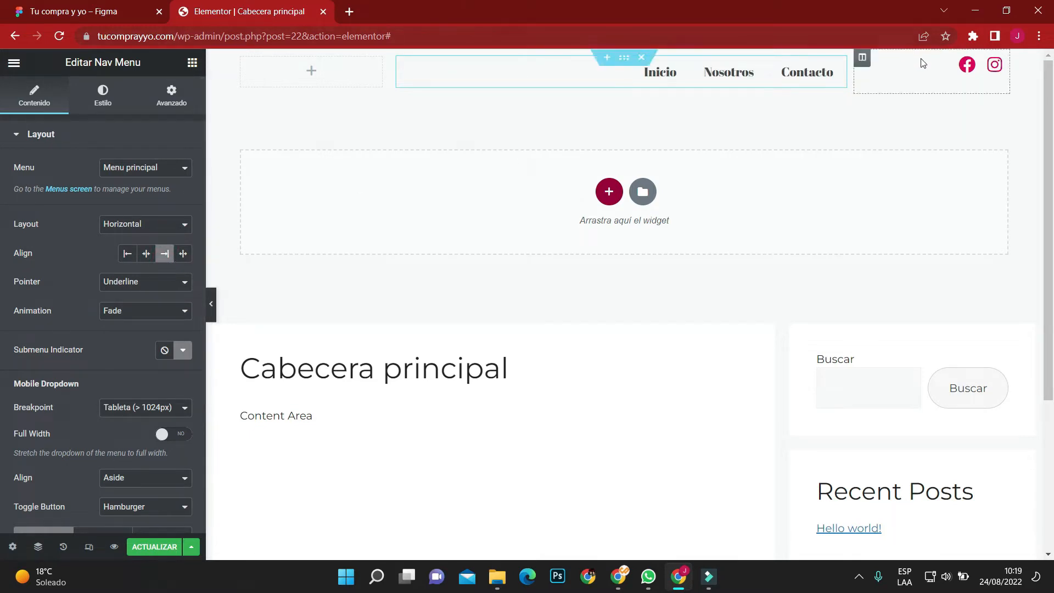
# Set the vertical alignment of both the social icons column and the menu column to Medio.
pyautogui.click(862, 59)
pyautogui.click(181, 196)
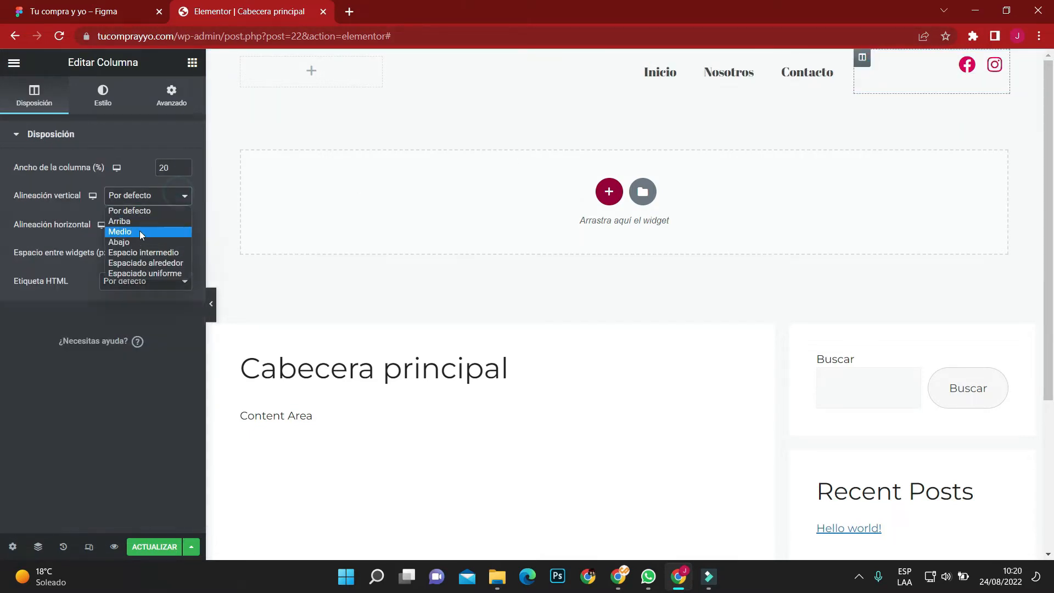
pyautogui.click(139, 229)
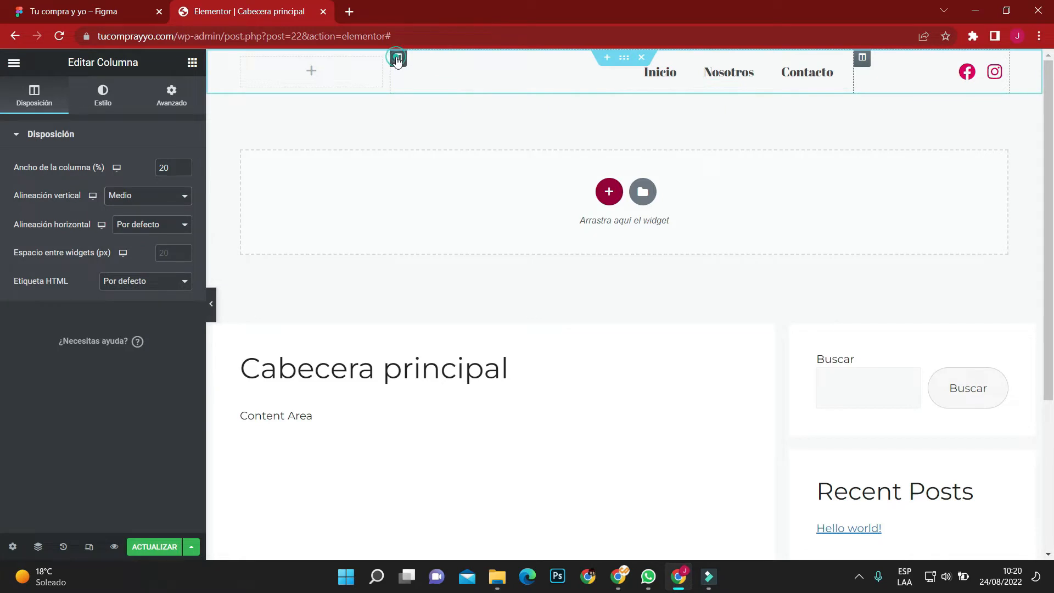
pyautogui.click(397, 57)
pyautogui.click(129, 206)
pyautogui.click(127, 234)
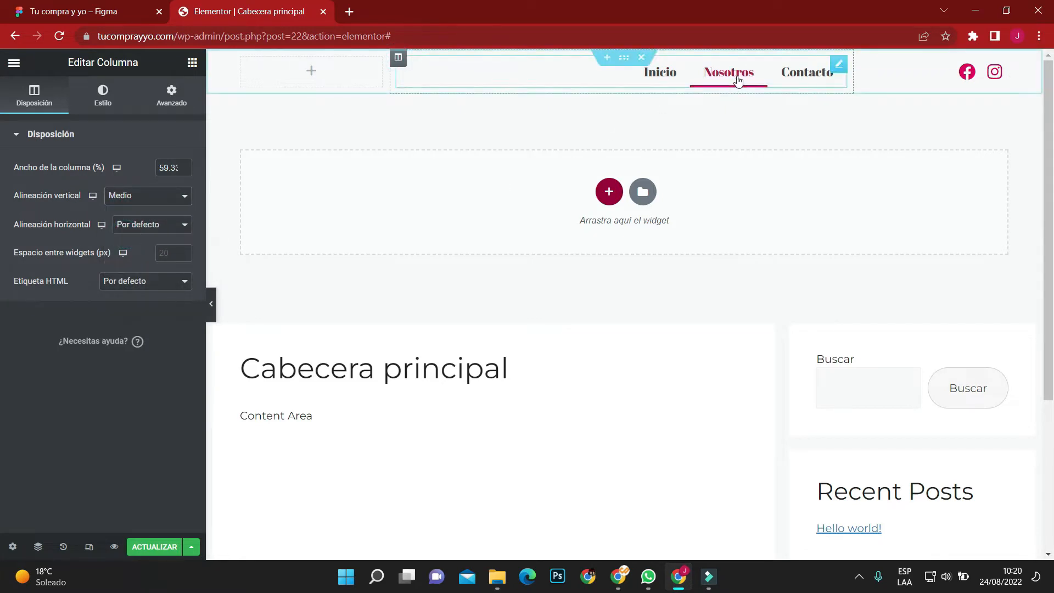
# Set the navigation menu's horizontal padding to 0 and the space between items to 25.
pyautogui.click(839, 65)
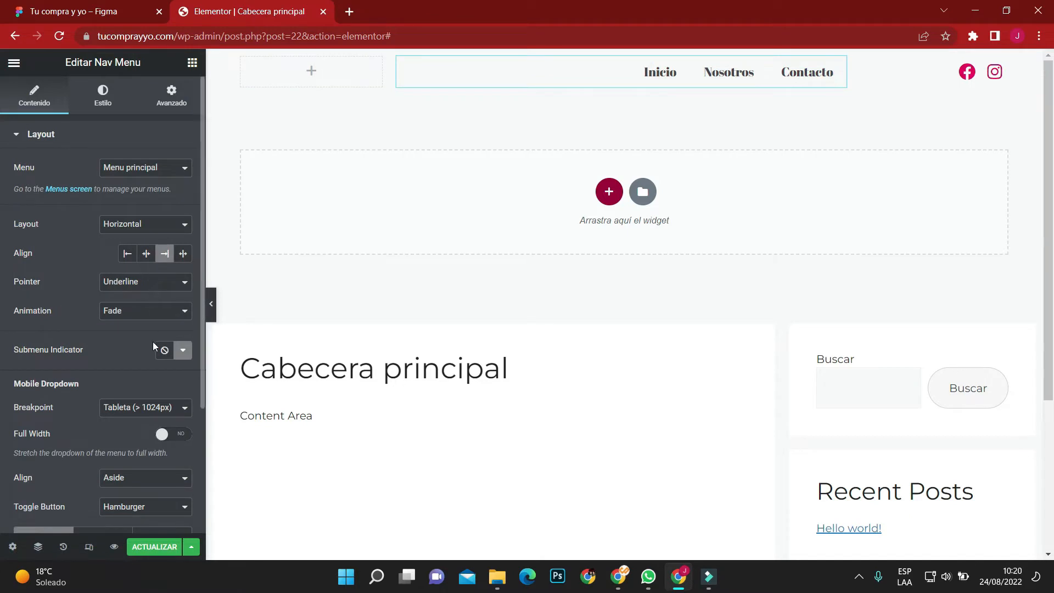
pyautogui.click(112, 104)
pyautogui.scroll(-2, 101, 317)
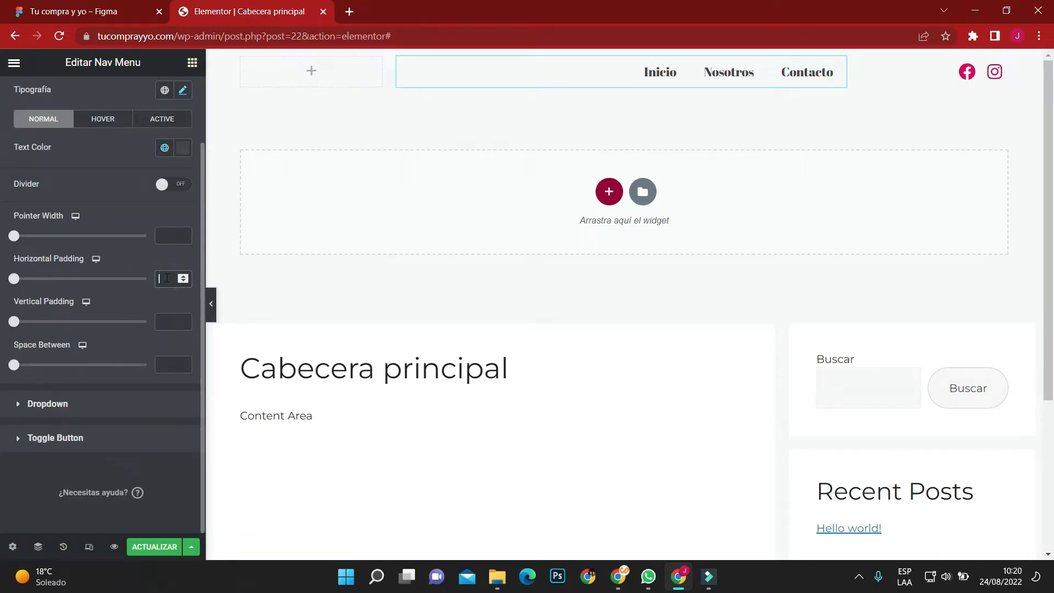
pyautogui.write('0')
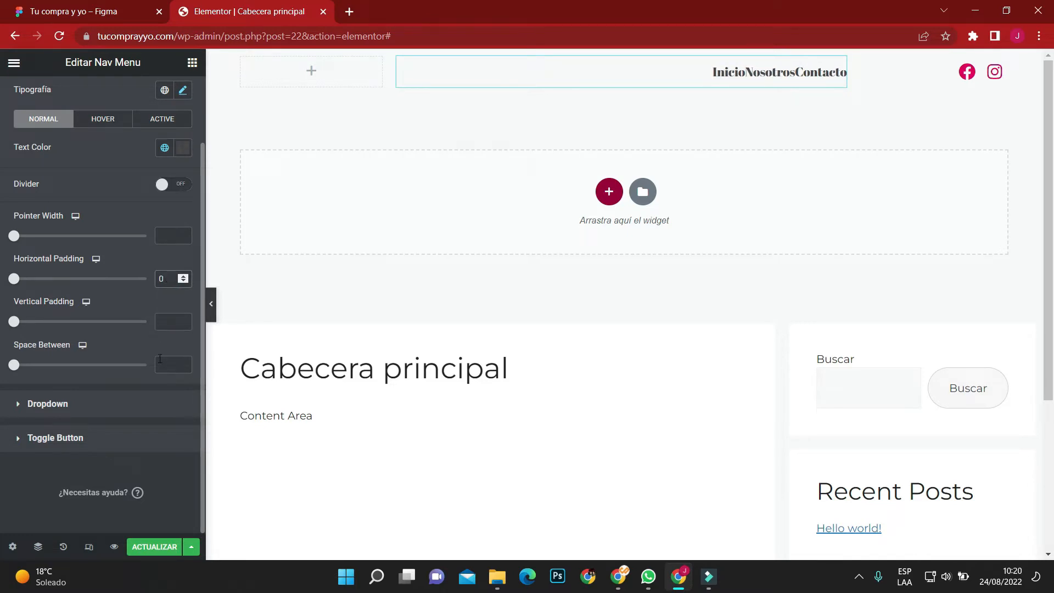
pyautogui.click(160, 363)
pyautogui.write('25')
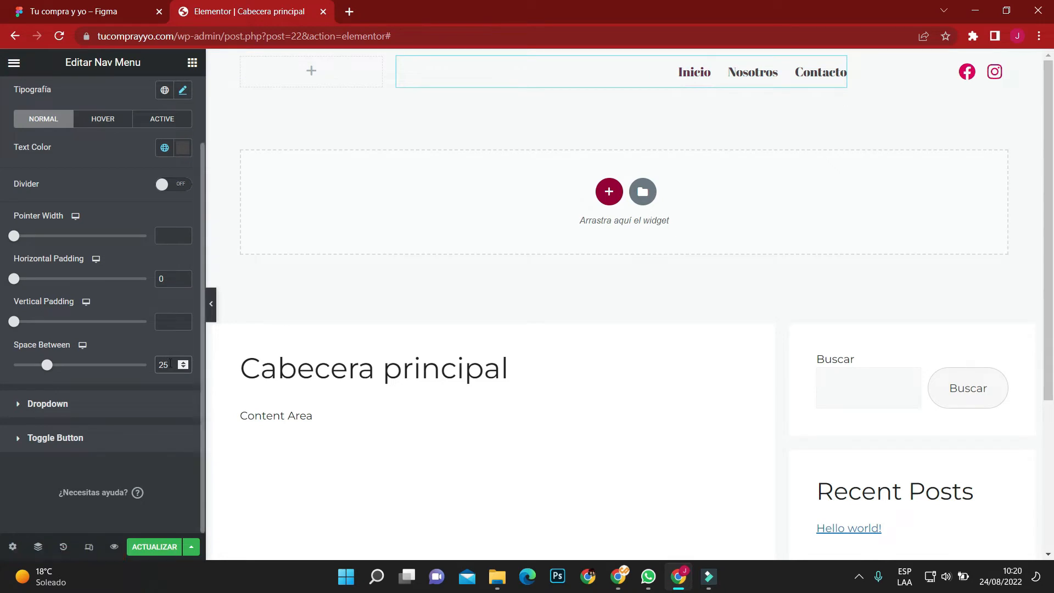
pyautogui.write('30')
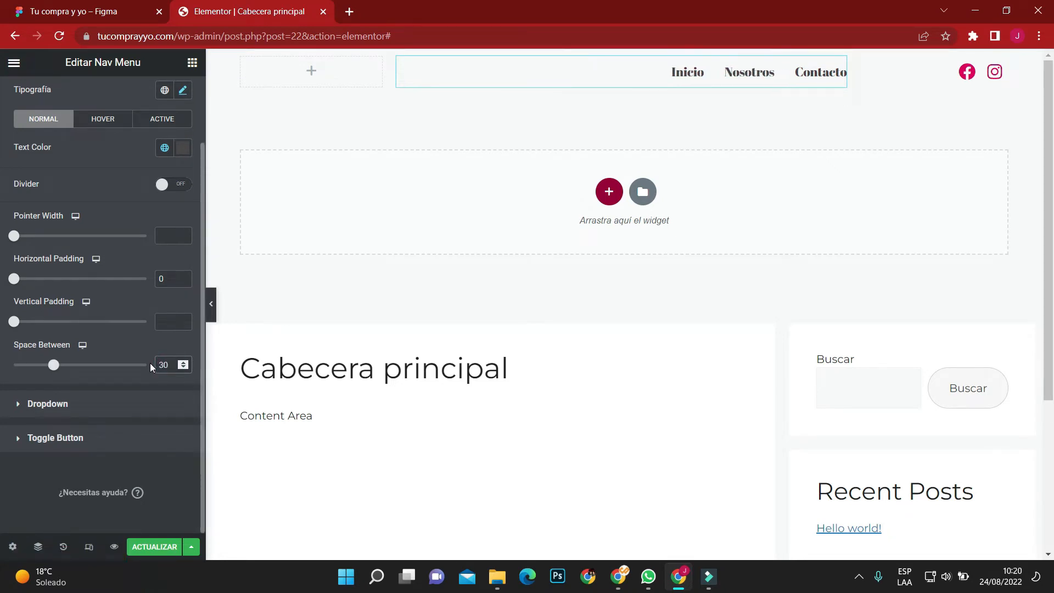
# Try 30 and 50 for the navigation menu's space between items, and settle on 40.
pyautogui.moveTo(172, 367); pyautogui.dragTo(146, 364)
pyautogui.write('50')
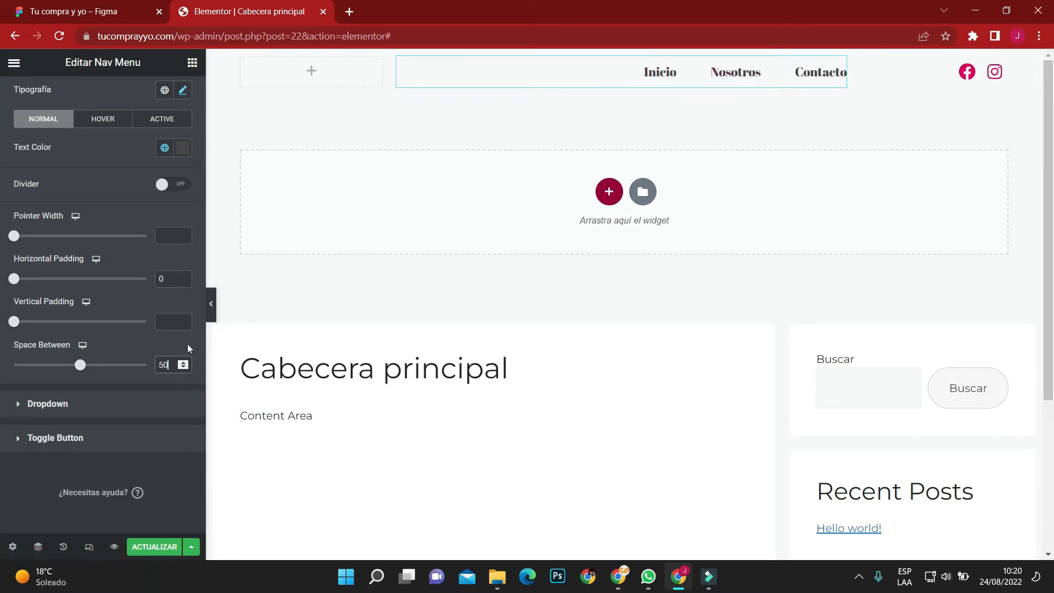
pyautogui.moveTo(170, 366); pyautogui.dragTo(145, 369)
pyautogui.write('40')
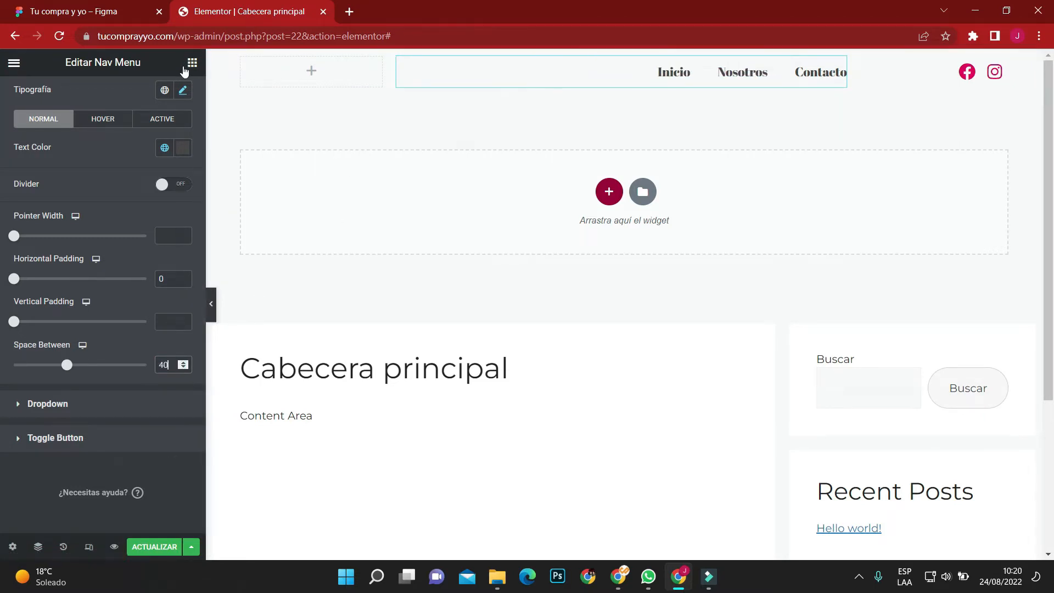
# Switch to the Figma design and export the TU COMPRA Y YO header logo as an SVG.
pyautogui.click(192, 64)
pyautogui.click(82, 11)
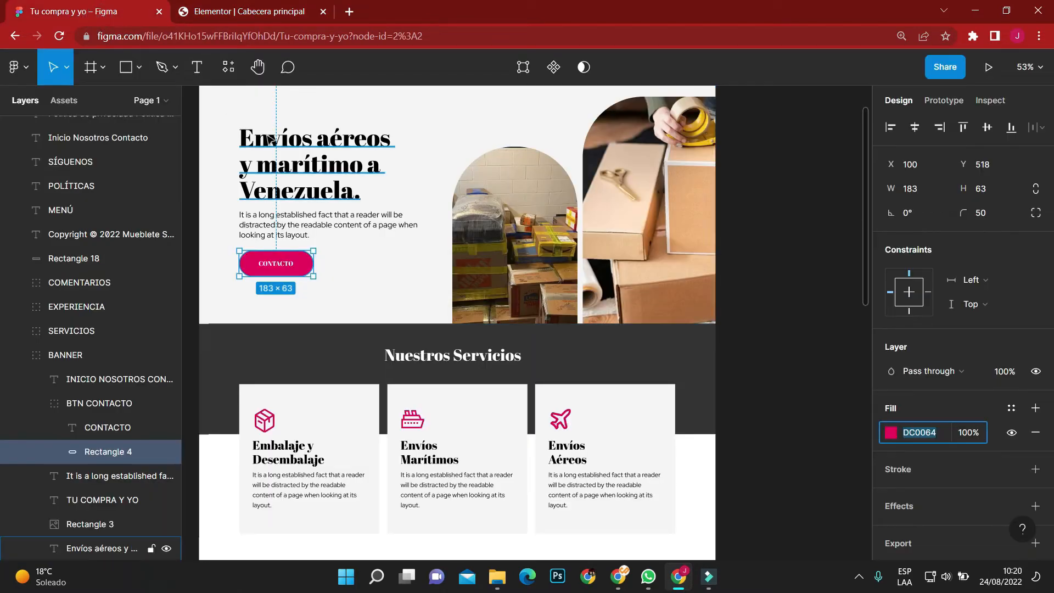
pyautogui.scroll(4, 318, 273)
pyautogui.click(318, 272)
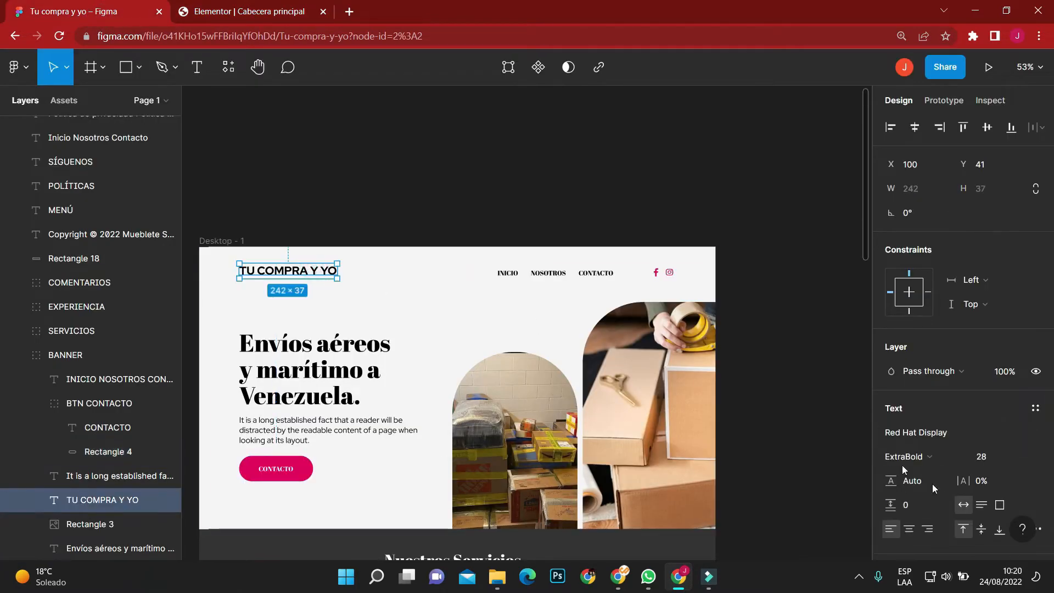
pyautogui.scroll(-5, 987, 484)
pyautogui.click(1035, 503)
pyautogui.scroll(-2, 1012, 470)
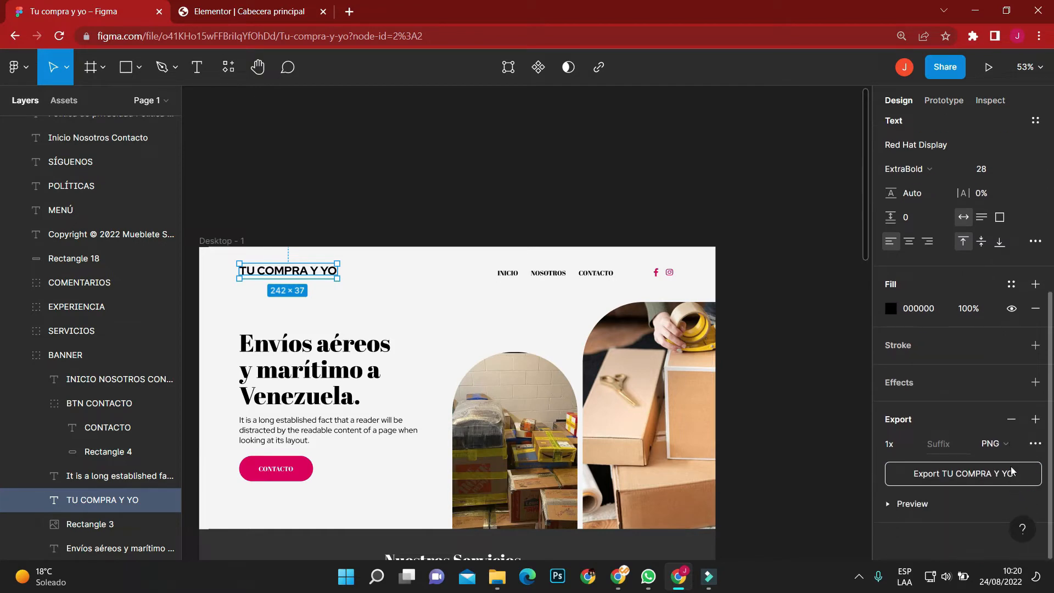
pyautogui.click(1014, 445)
pyautogui.click(1011, 476)
pyautogui.click(1004, 472)
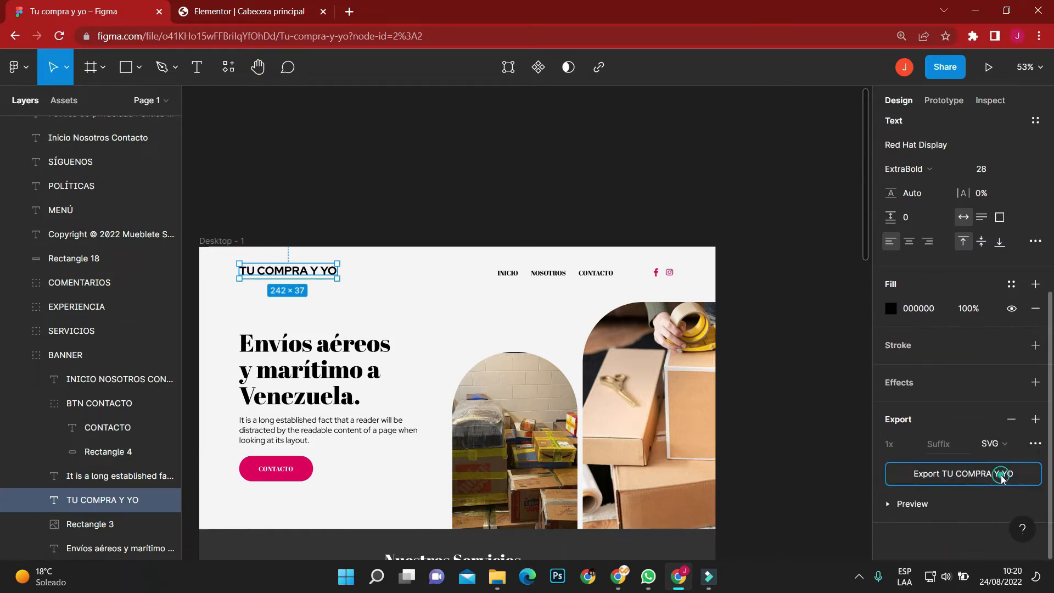
# Switch back to Elementor and place an Icon widget in the header's empty first column.
pyautogui.click(213, 6)
pyautogui.scroll(-5, 152, 375)
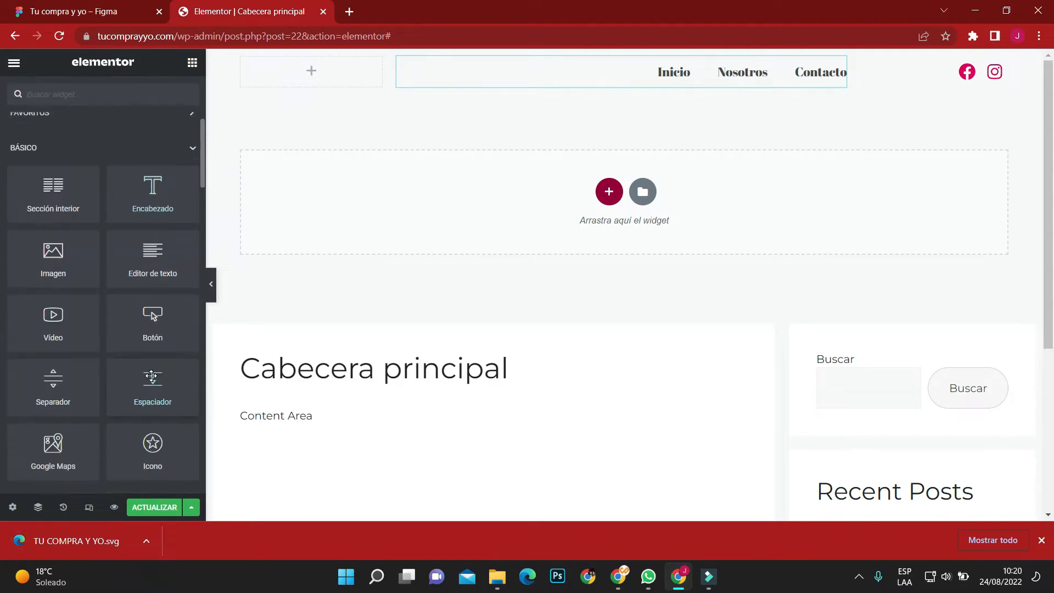
pyautogui.moveTo(155, 427); pyautogui.dragTo(310, 71)
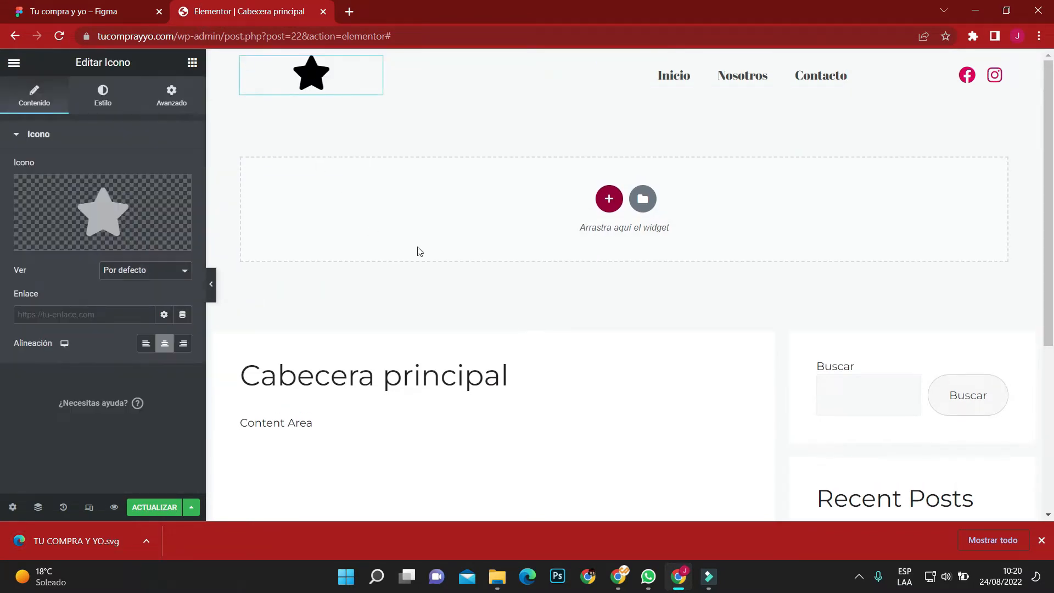
# Upload TU COMPRA Y YO.svg from the Descargas folder and insert it as the widget's icon.
pyautogui.click(162, 238)
pyautogui.click(588, 346)
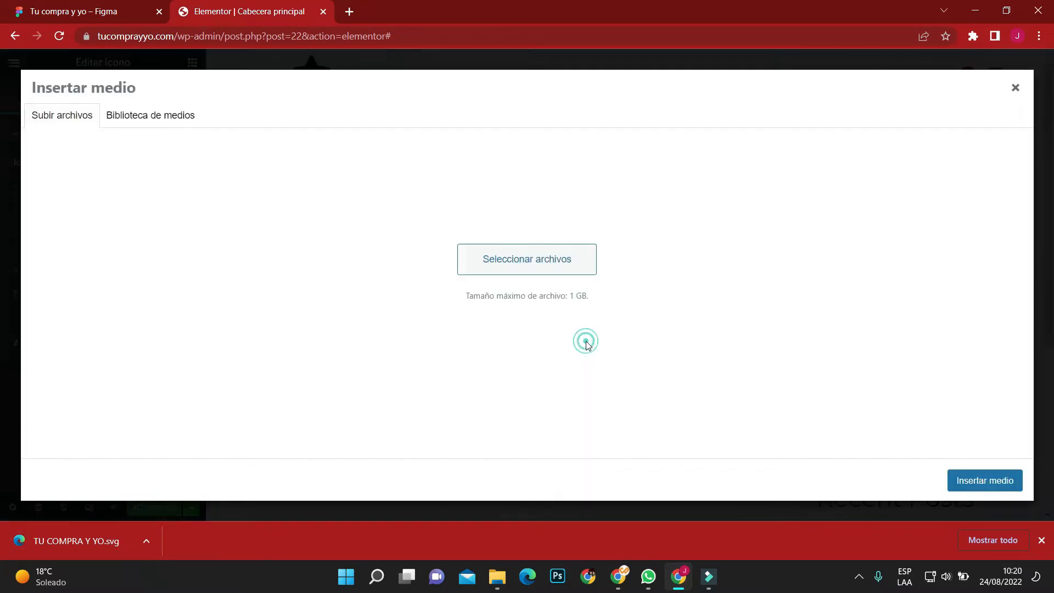
pyautogui.click(530, 299)
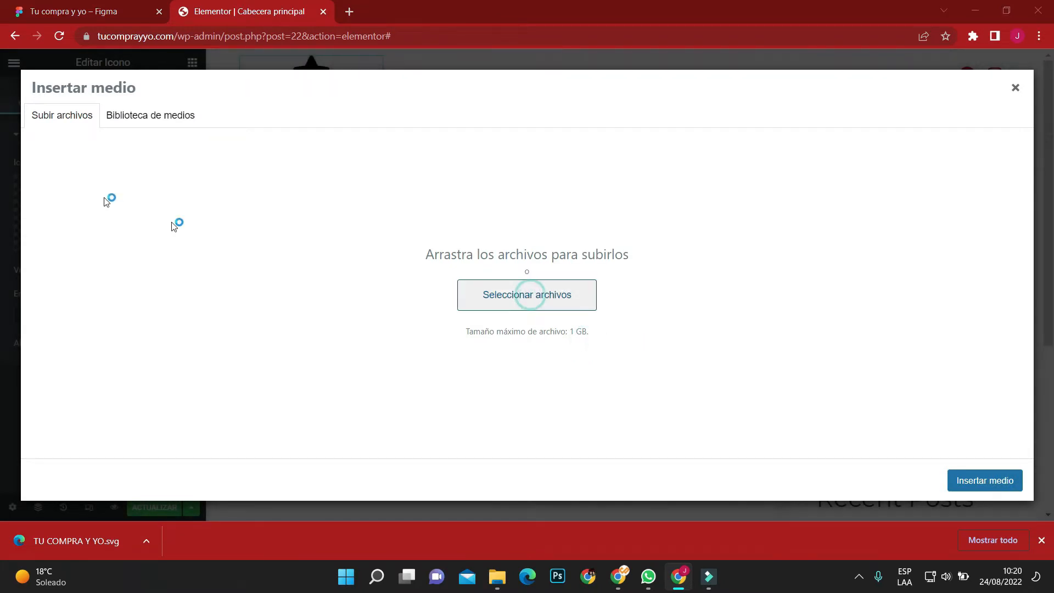
pyautogui.click(60, 133)
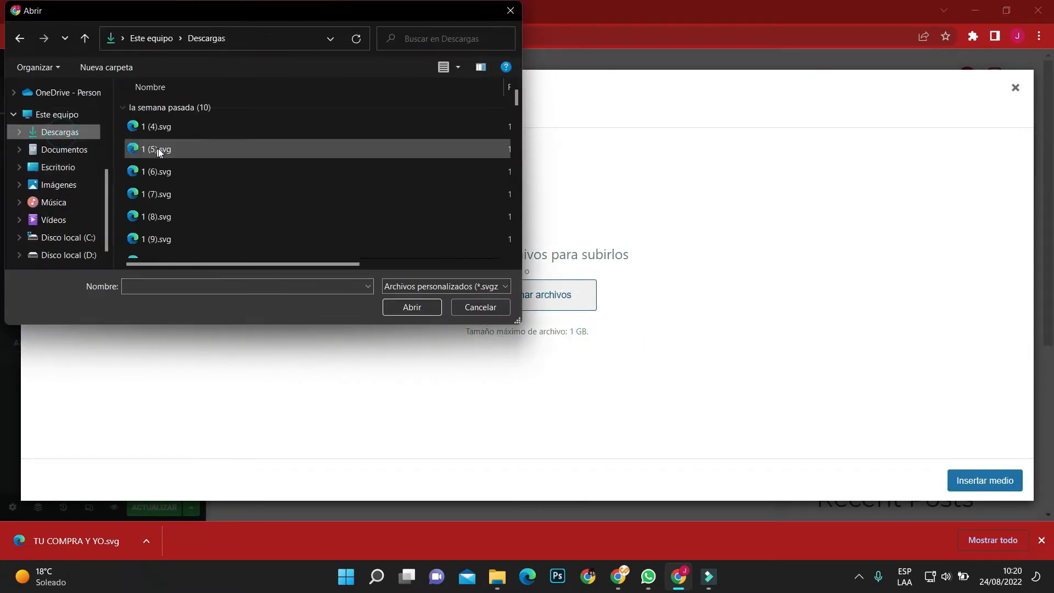
pyautogui.click(165, 130)
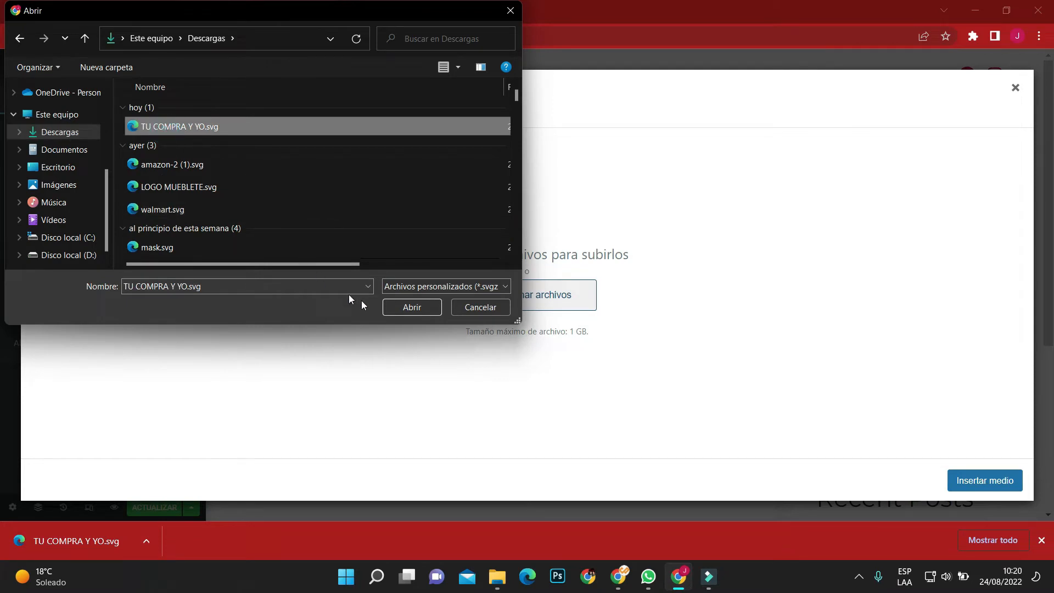
pyautogui.click(396, 305)
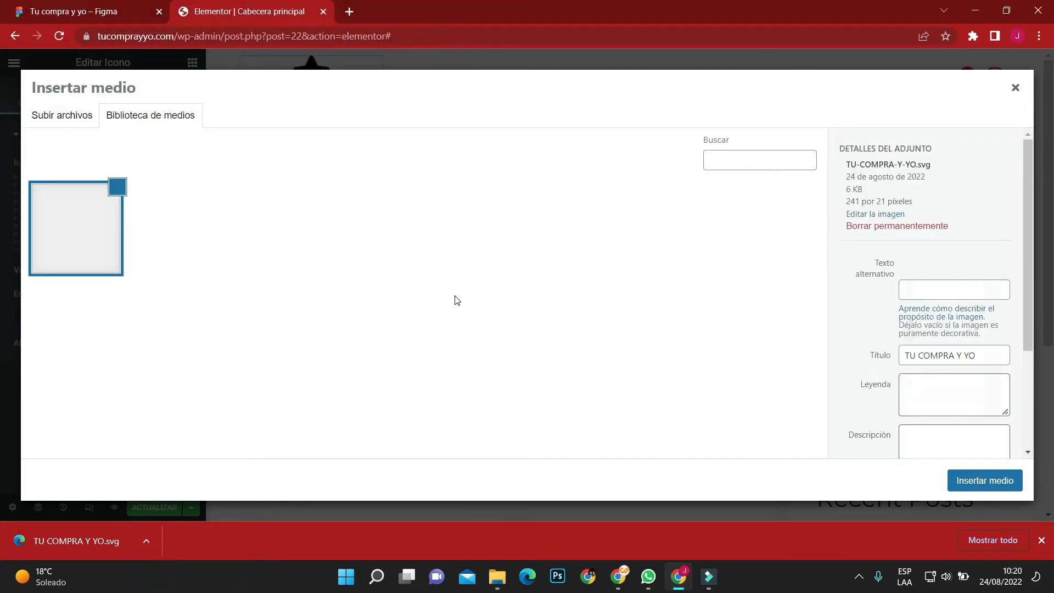
pyautogui.click(985, 480)
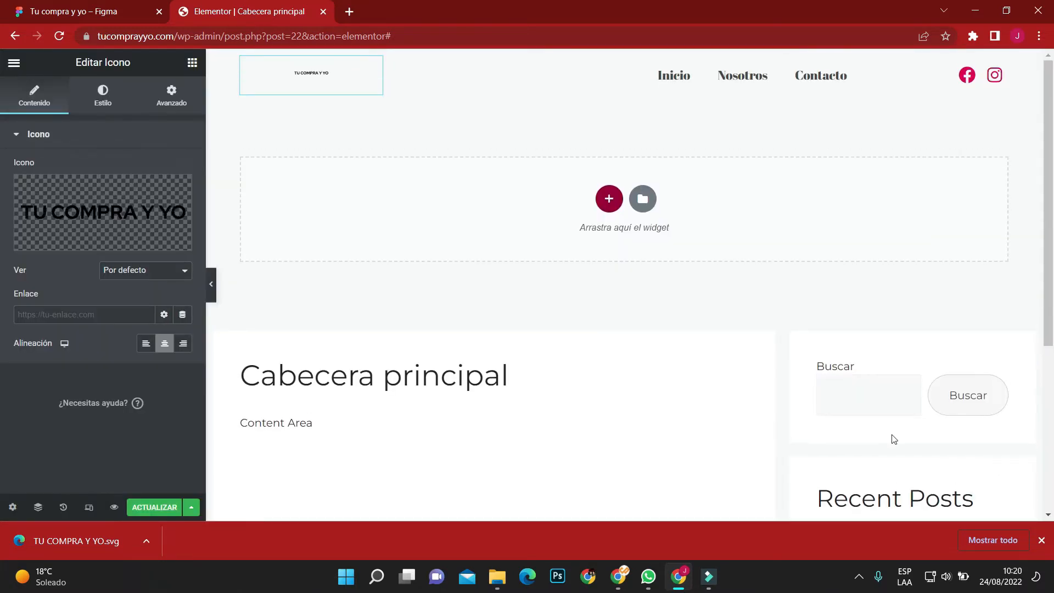
# Try an icon size of 158 for the logo, and delete the Icon widget from the header column.
pyautogui.click(102, 94)
pyautogui.moveTo(13, 251); pyautogui.dragTo(82, 250)
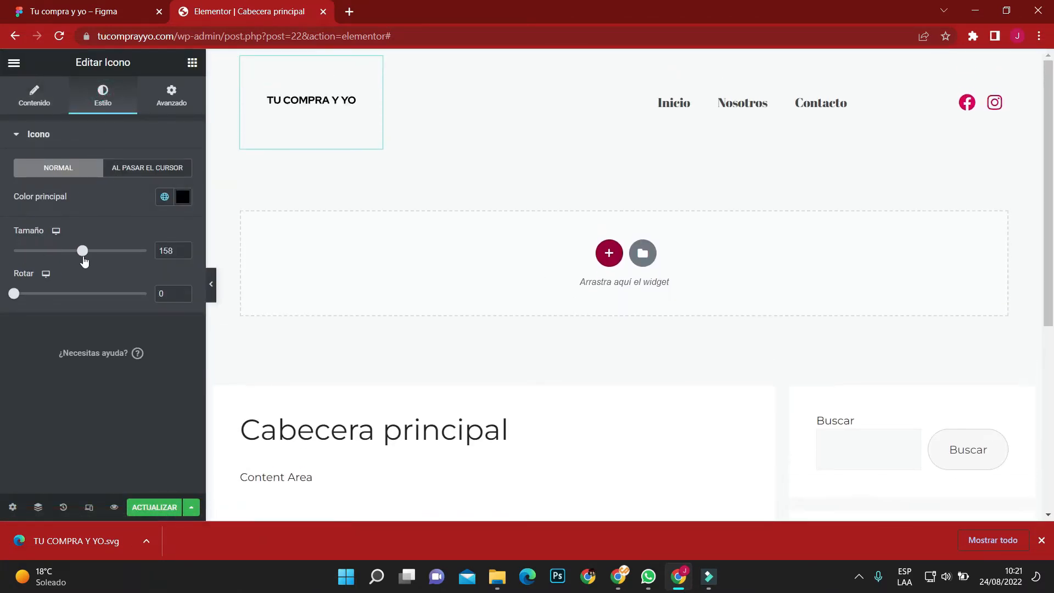
pyautogui.rightClick(378, 67)
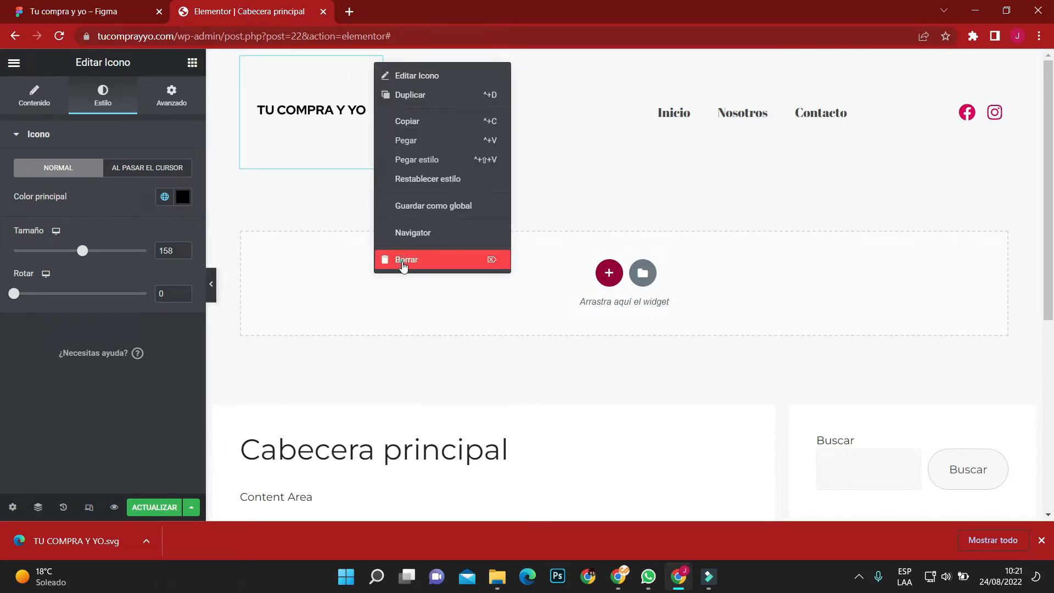
pyautogui.click(403, 259)
# Place an Image widget in the header's first column and insert the TU COMPRA Y YO logo from the media library.
pyautogui.scroll(-3, 82, 390)
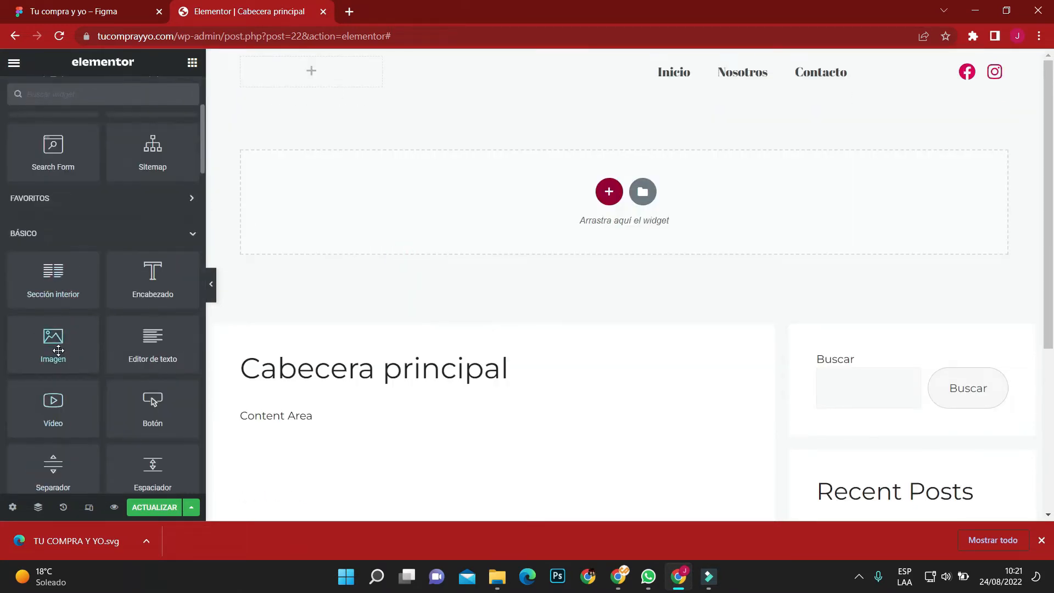
pyautogui.moveTo(58, 350); pyautogui.dragTo(310, 71)
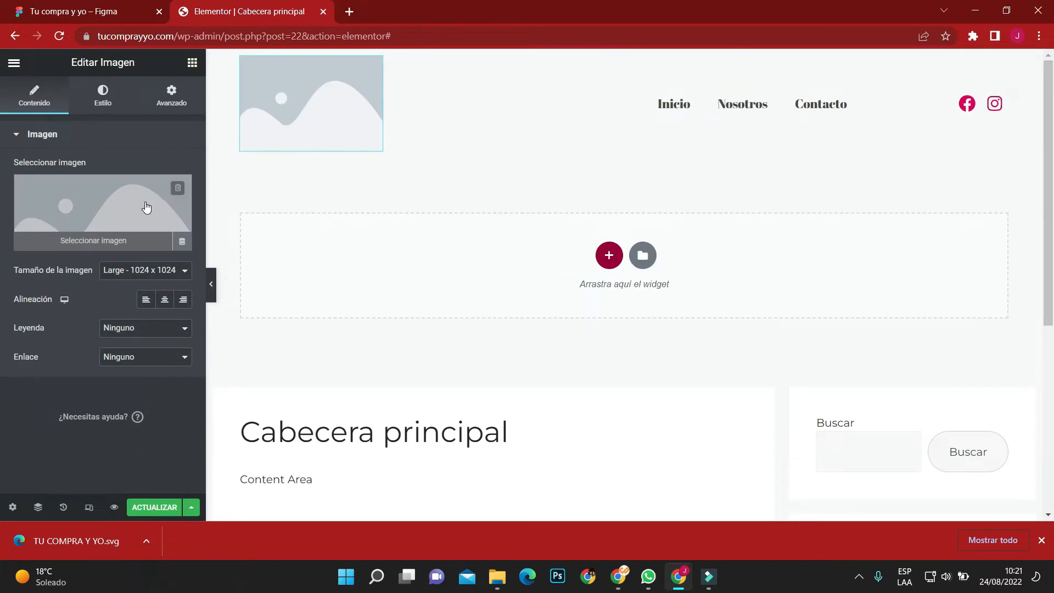
pyautogui.click(146, 207)
pyautogui.click(220, 230)
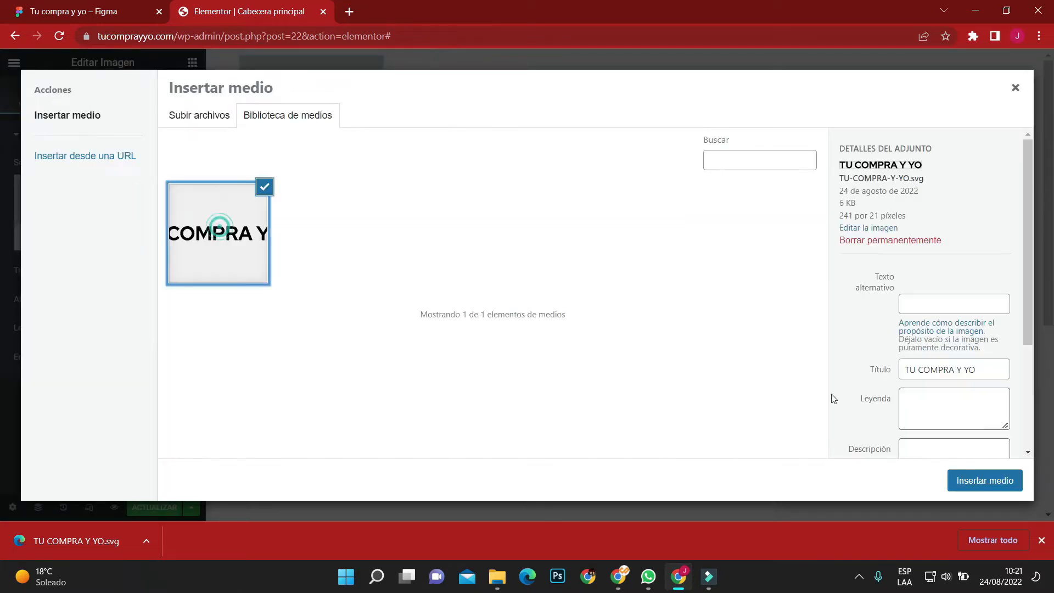
pyautogui.click(959, 482)
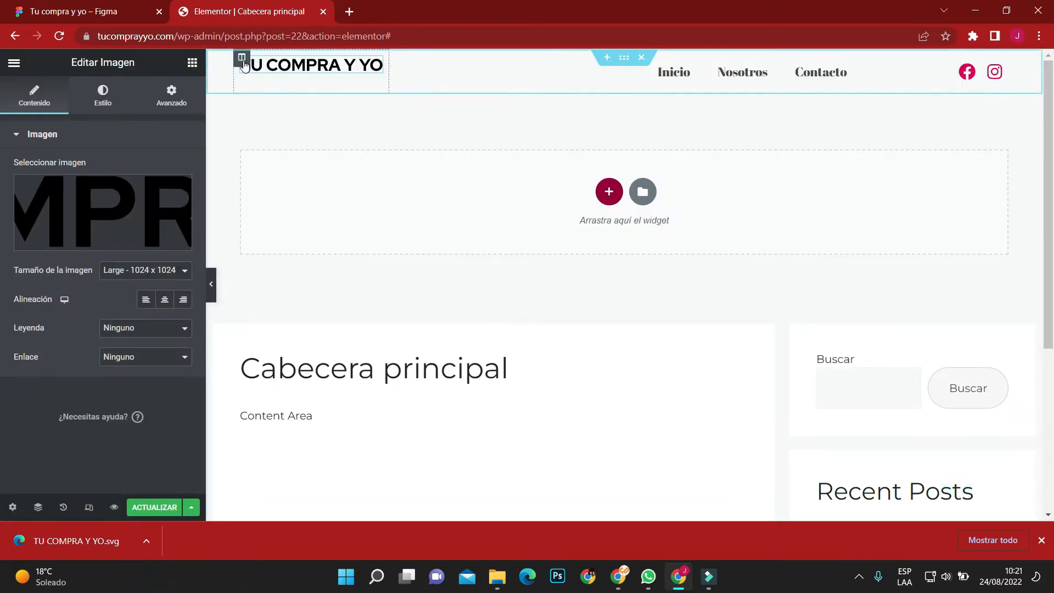
# Set the vertical alignment of the logo column to Medio.
pyautogui.click(241, 57)
pyautogui.click(164, 196)
pyautogui.click(134, 230)
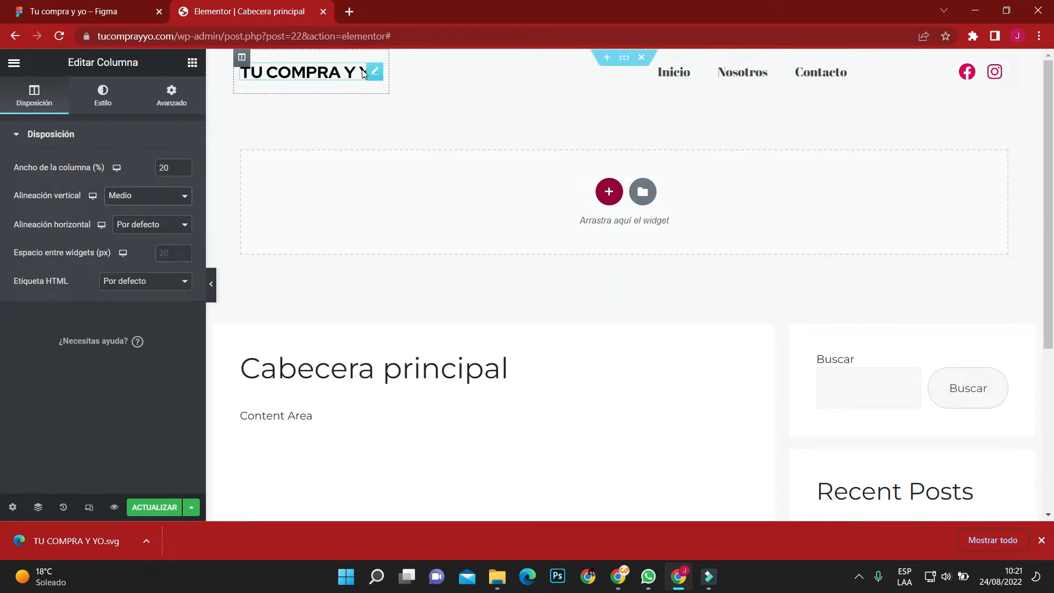
# Set the header section's padding to 10 px on all sides with the values linked.
pyautogui.click(624, 57)
pyautogui.click(171, 96)
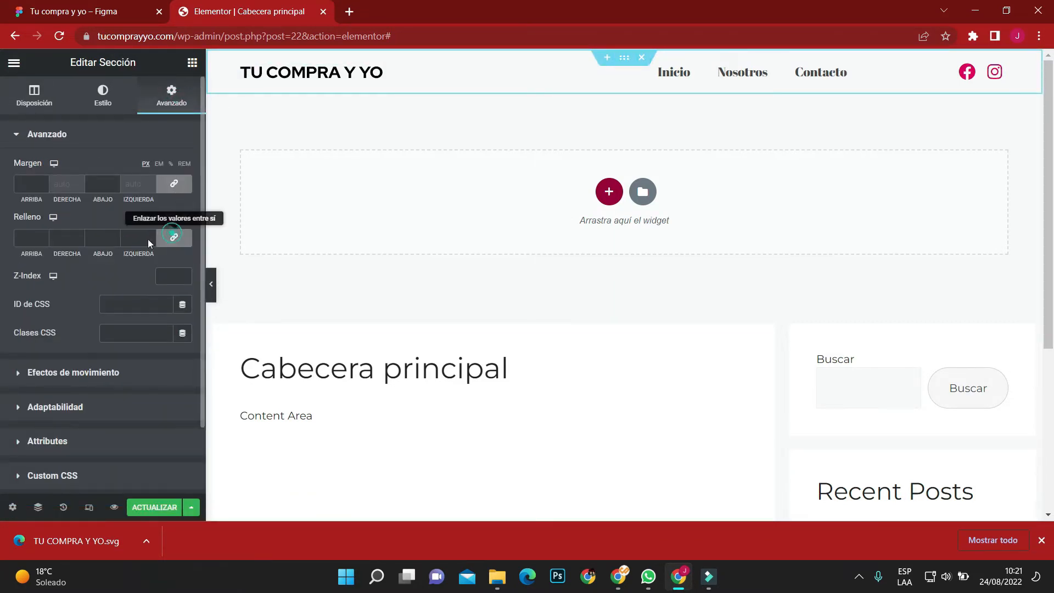
pyautogui.write('1')
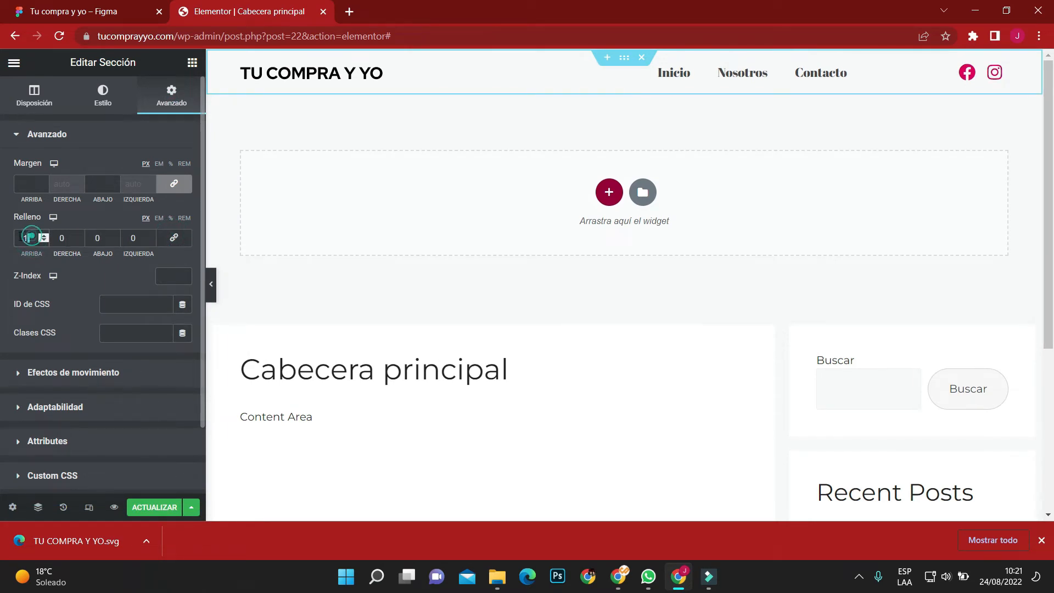
pyautogui.write('10')
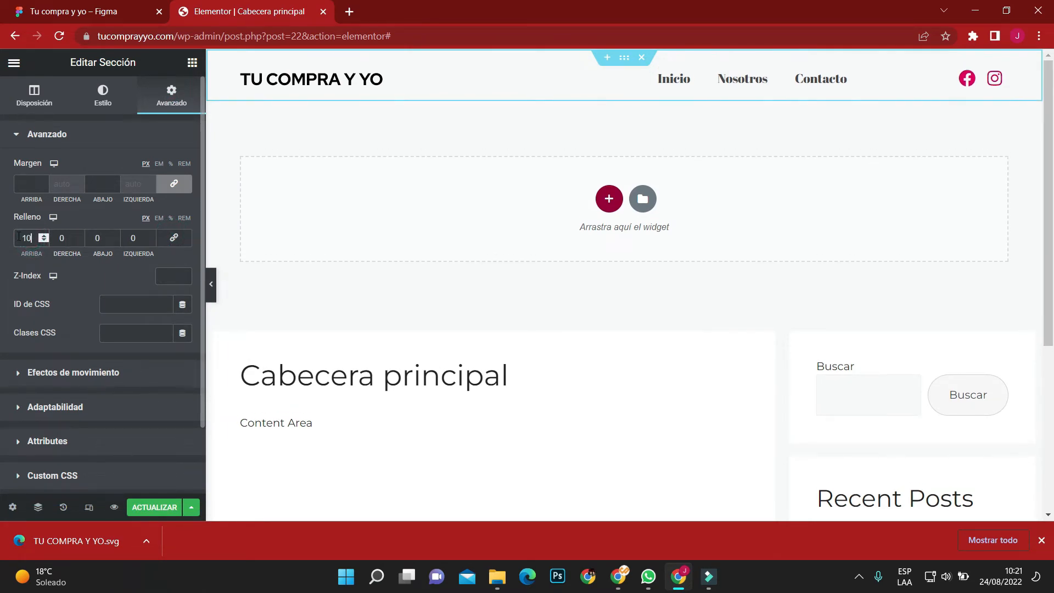
pyautogui.click(175, 241)
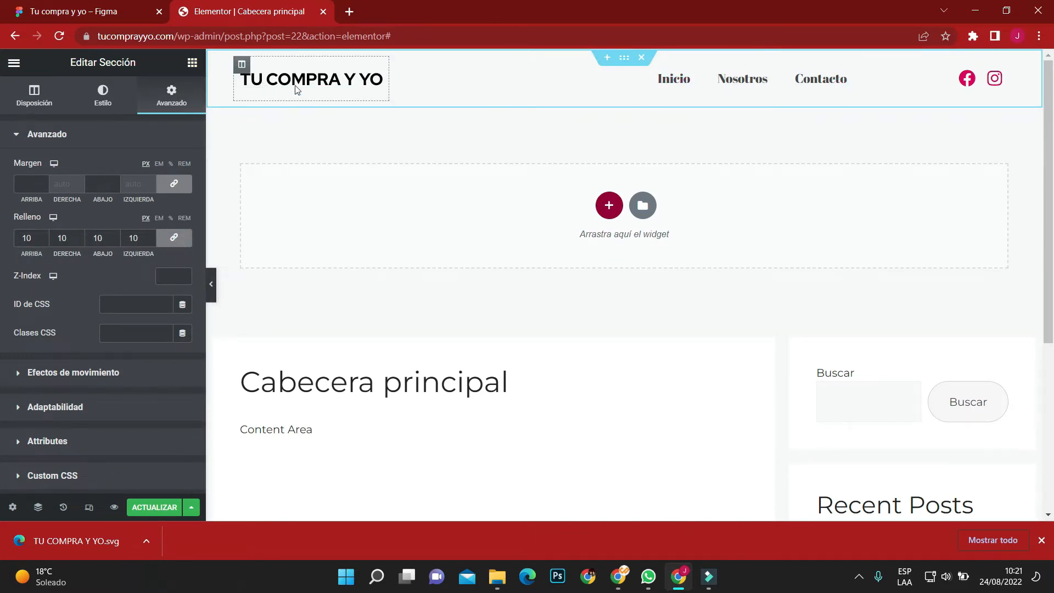
# Set the logo column's padding to 0 on all sides and align the logo image to the left.
pyautogui.click(242, 64)
pyautogui.click(171, 93)
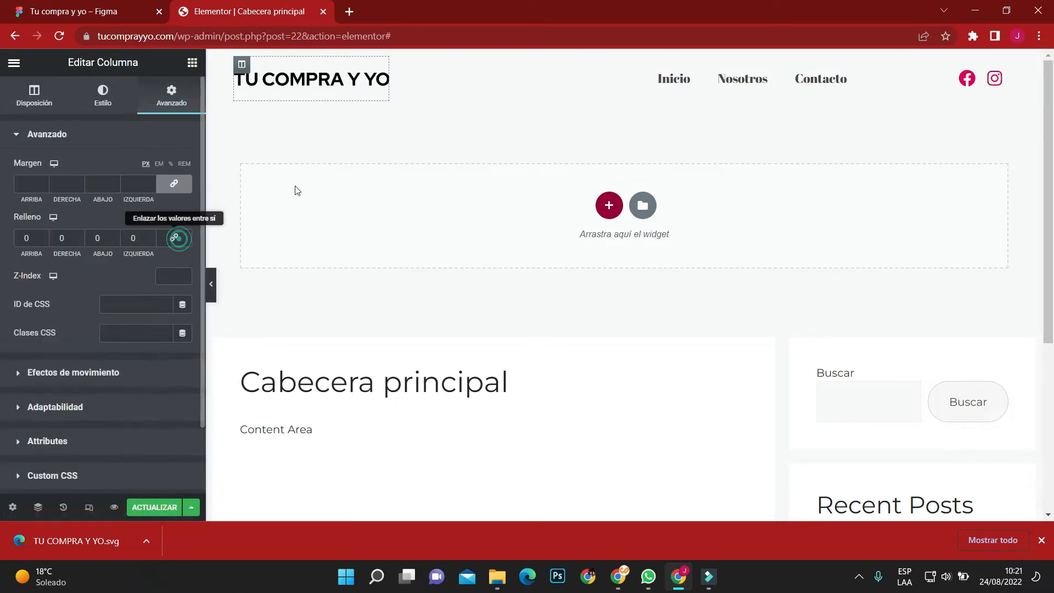
pyautogui.click(379, 83)
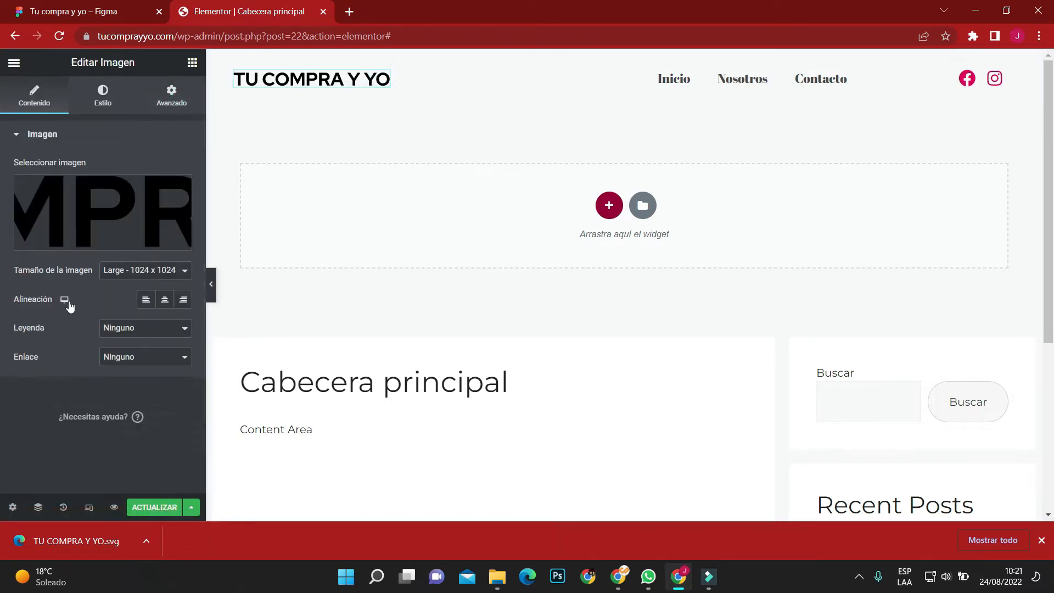
pyautogui.click(147, 300)
# Set the padding of both the menu column and the social icons column to 0 on all sides.
pyautogui.click(430, 66)
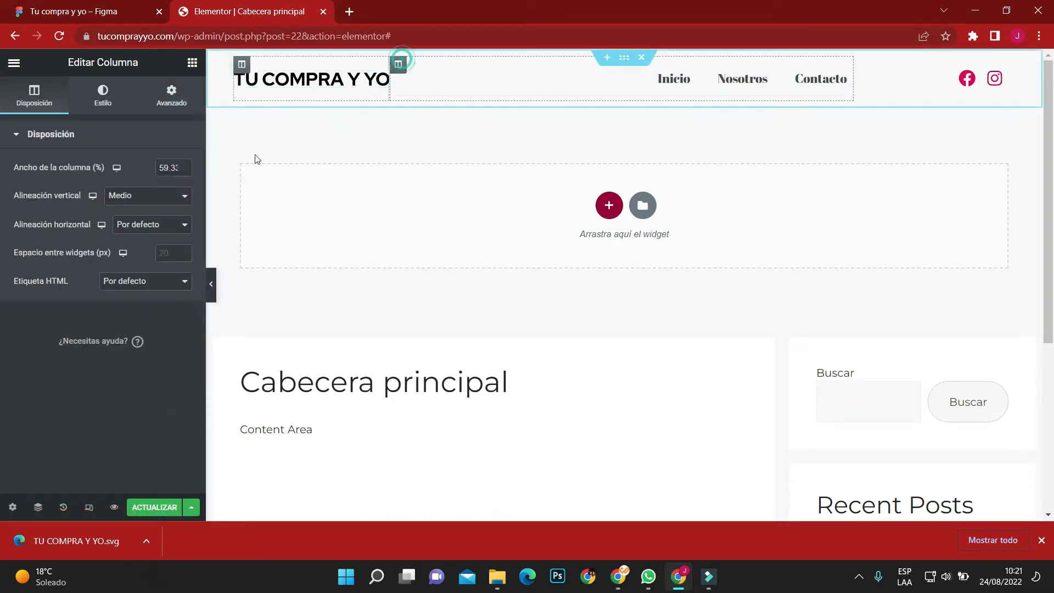
pyautogui.click(171, 97)
pyautogui.click(171, 239)
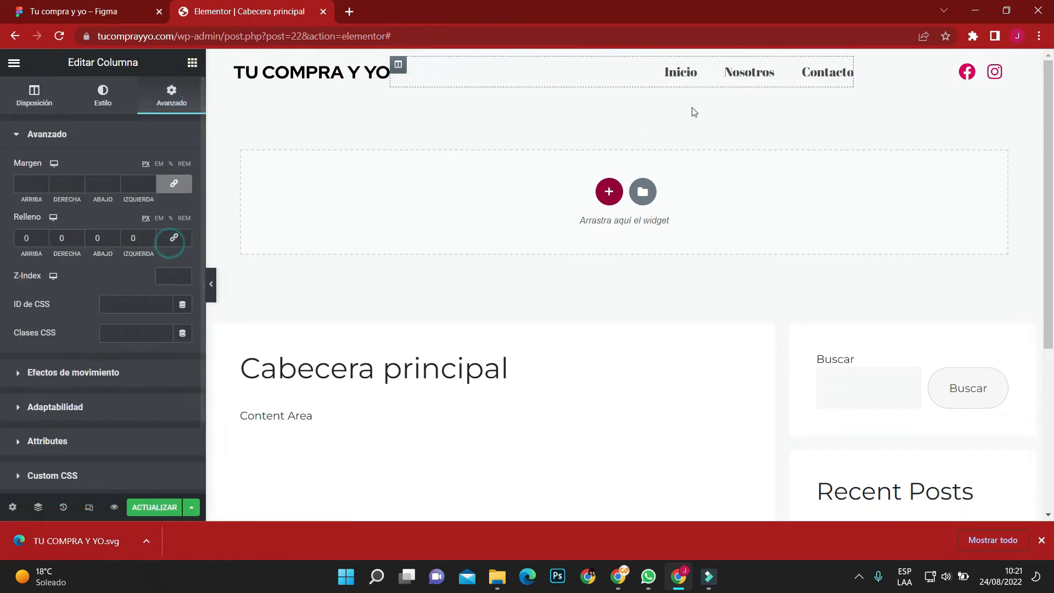
pyautogui.click(861, 64)
pyautogui.click(167, 101)
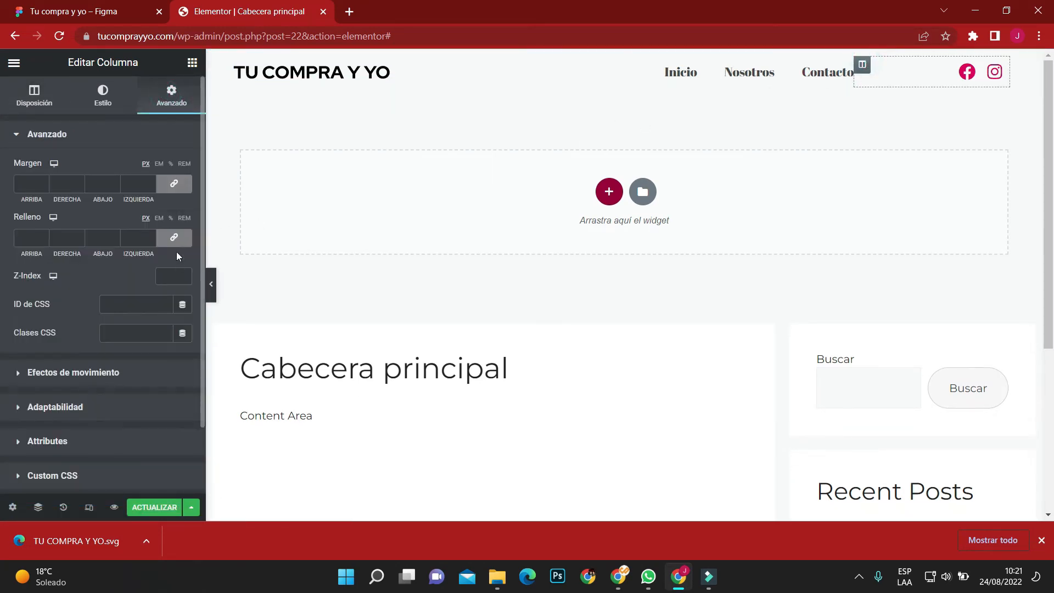
pyautogui.click(174, 237)
# Set the header section's padding to 16 px on all sides and preview the header without the editing panel.
pyautogui.click(620, 57)
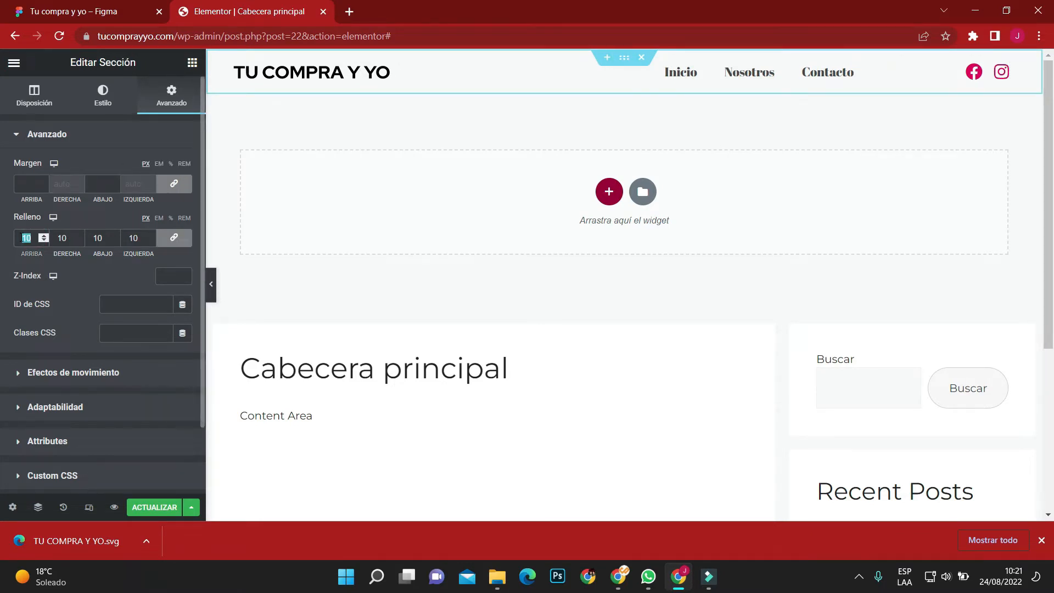
pyautogui.write('16')
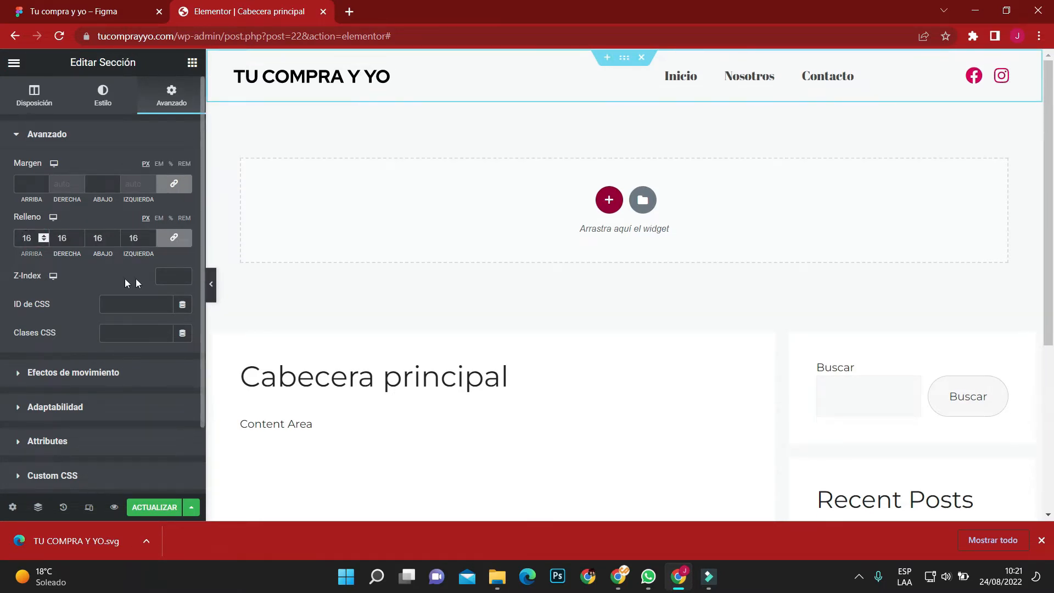
pyautogui.click(211, 283)
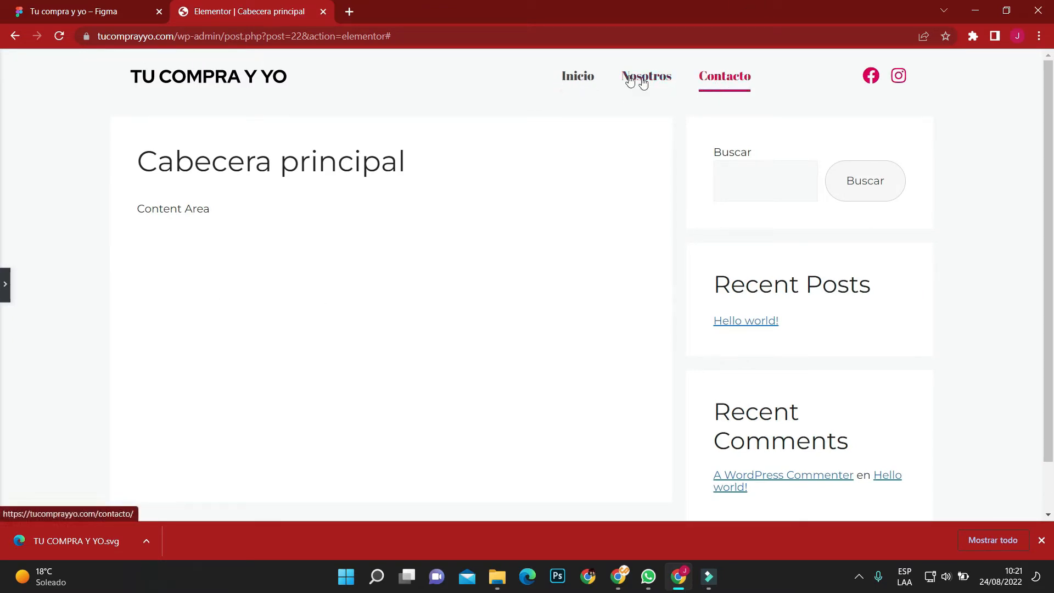
pyautogui.click(5, 283)
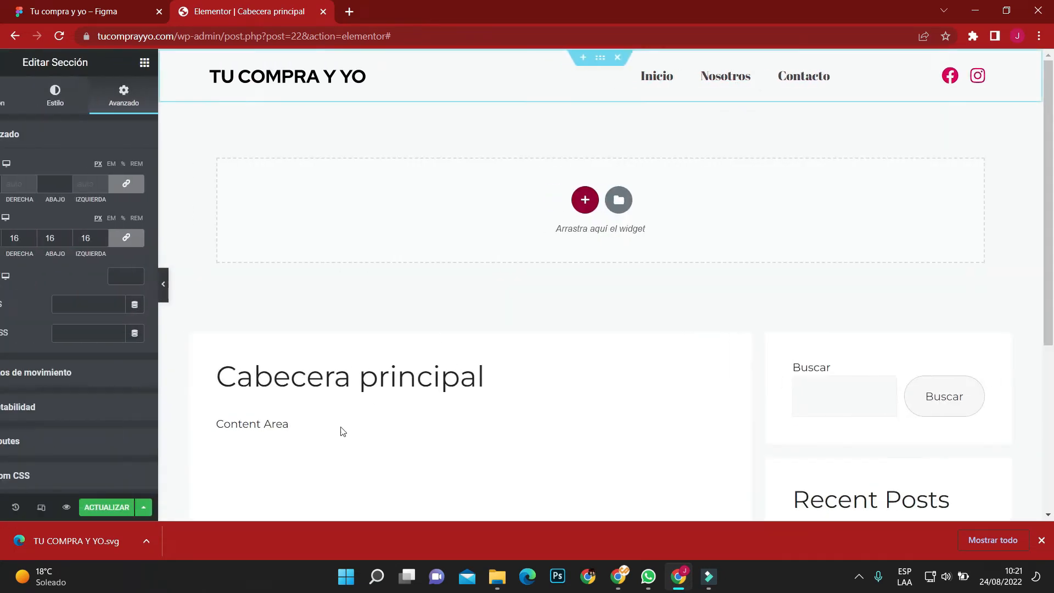
# Save the header template's changes and preview it at desktop size without the editing panel.
pyautogui.click(156, 507)
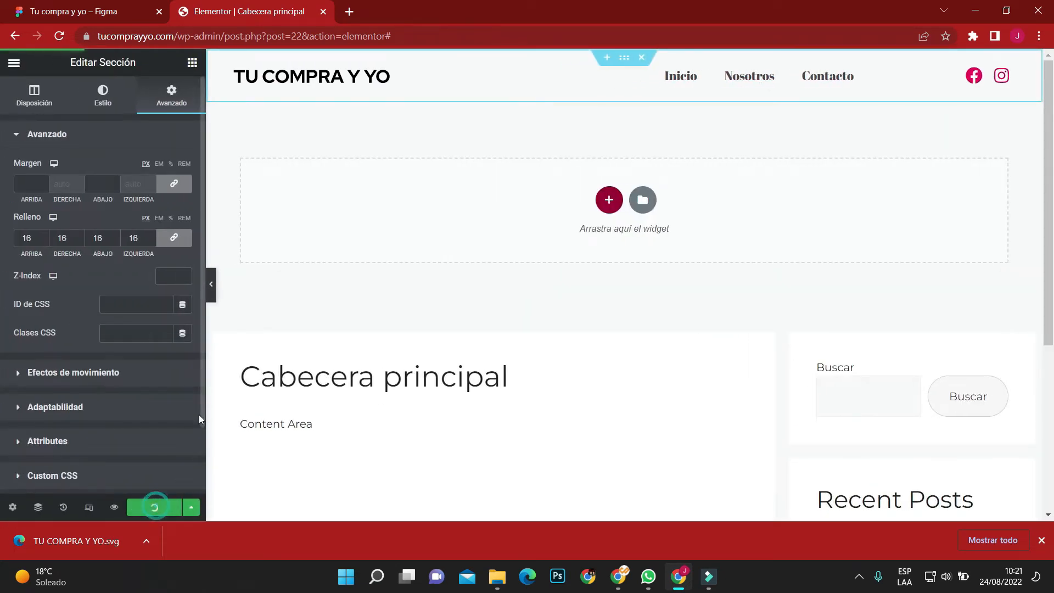
pyautogui.click(211, 283)
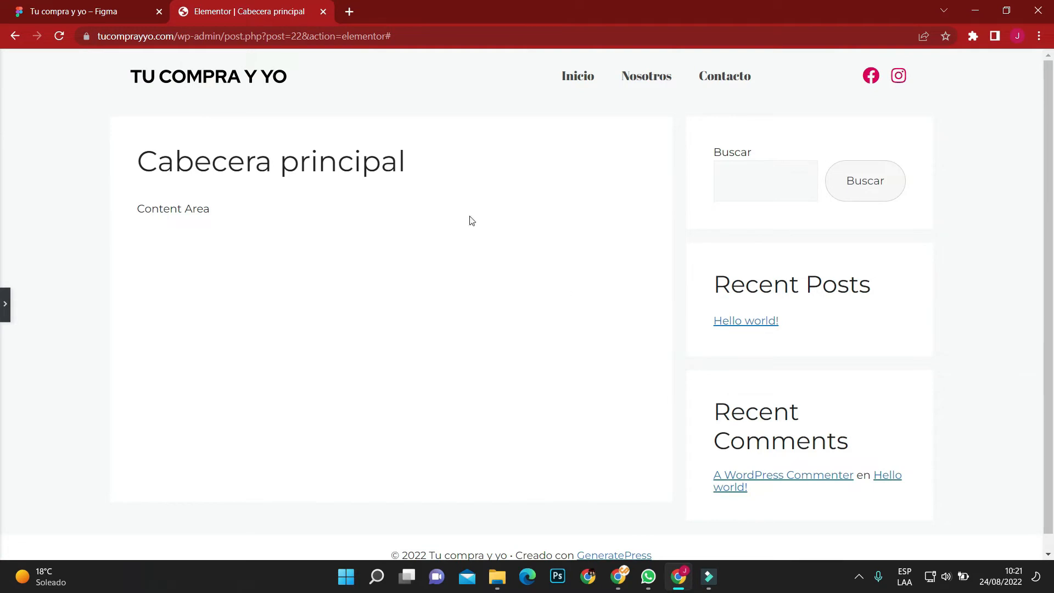
pyautogui.click(5, 312)
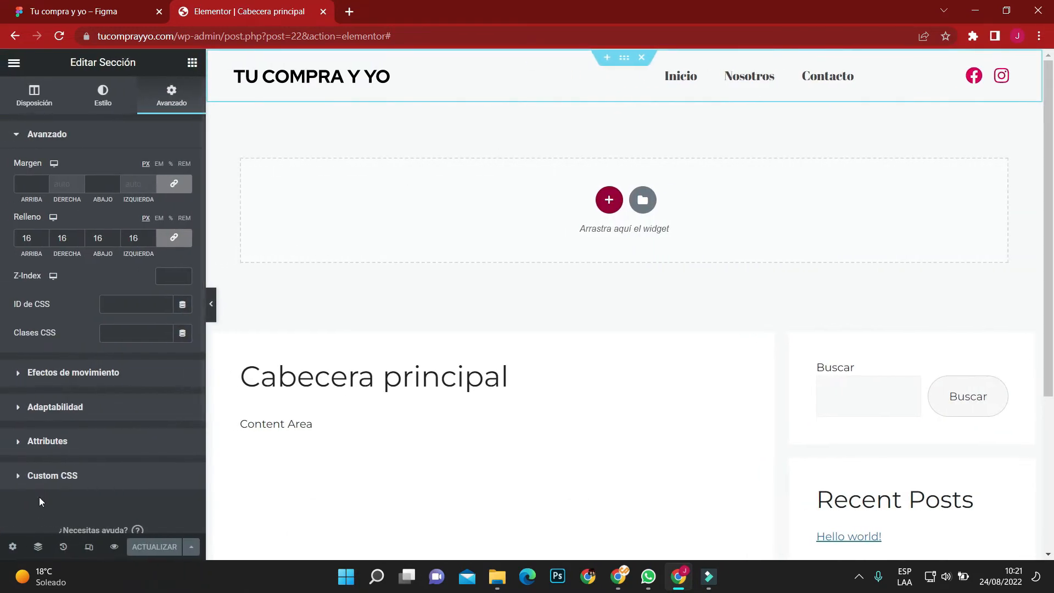
# In the tablet layout, set the logo column's width to 70% and the menu column's width to 30%.
pyautogui.click(89, 546)
pyautogui.click(569, 63)
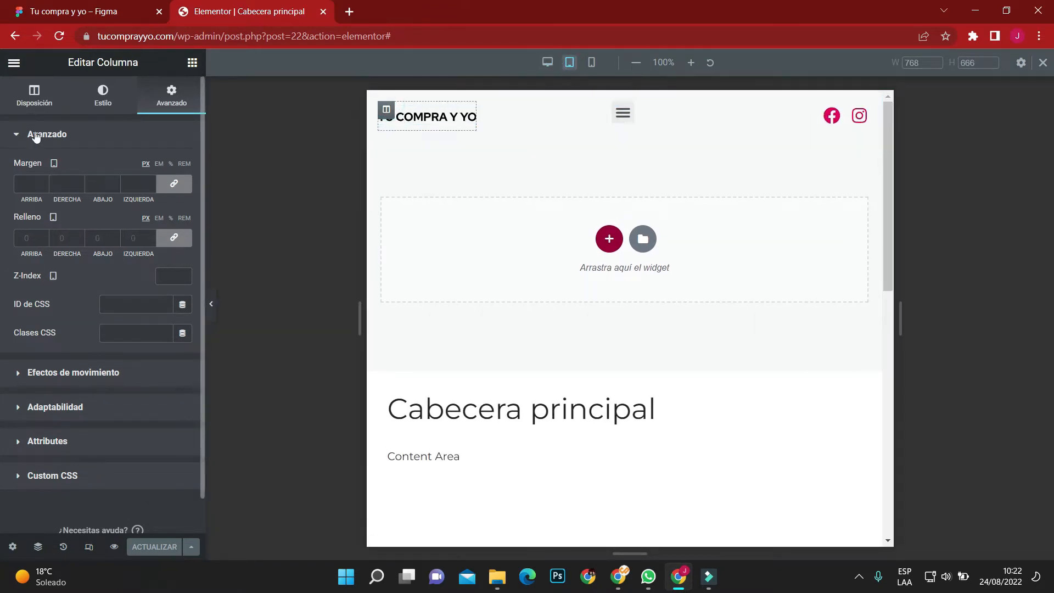
pyautogui.click(34, 97)
pyautogui.click(161, 168)
pyautogui.write('70')
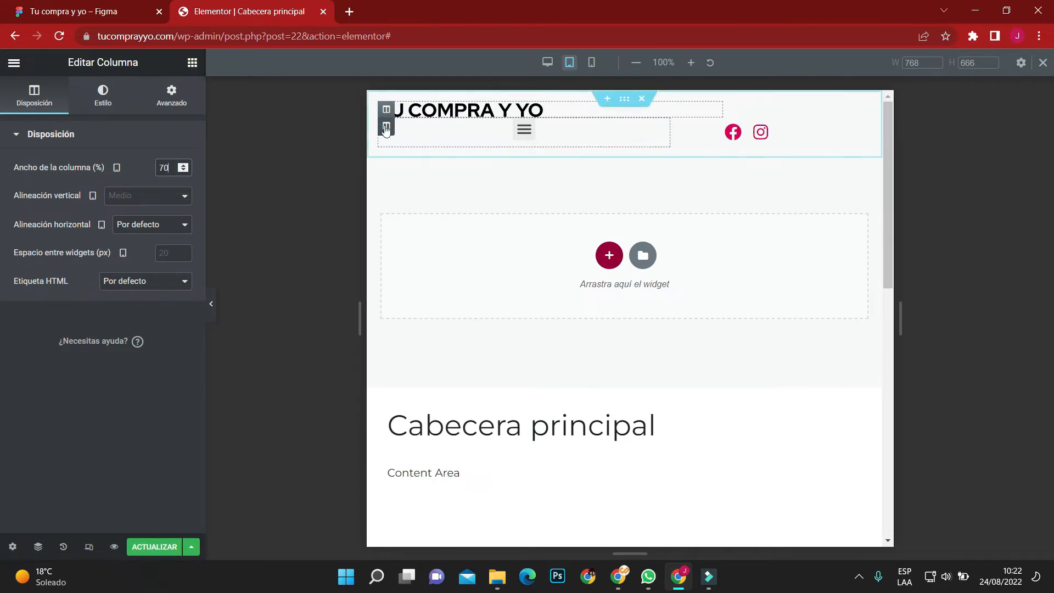
pyautogui.click(386, 126)
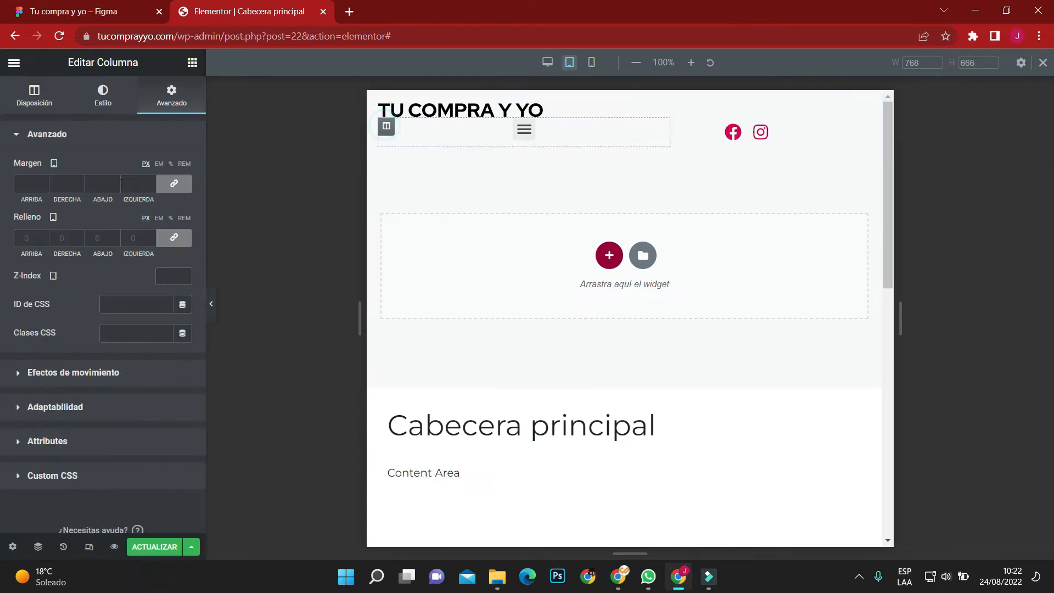
pyautogui.click(44, 102)
pyautogui.click(164, 168)
pyautogui.write('30')
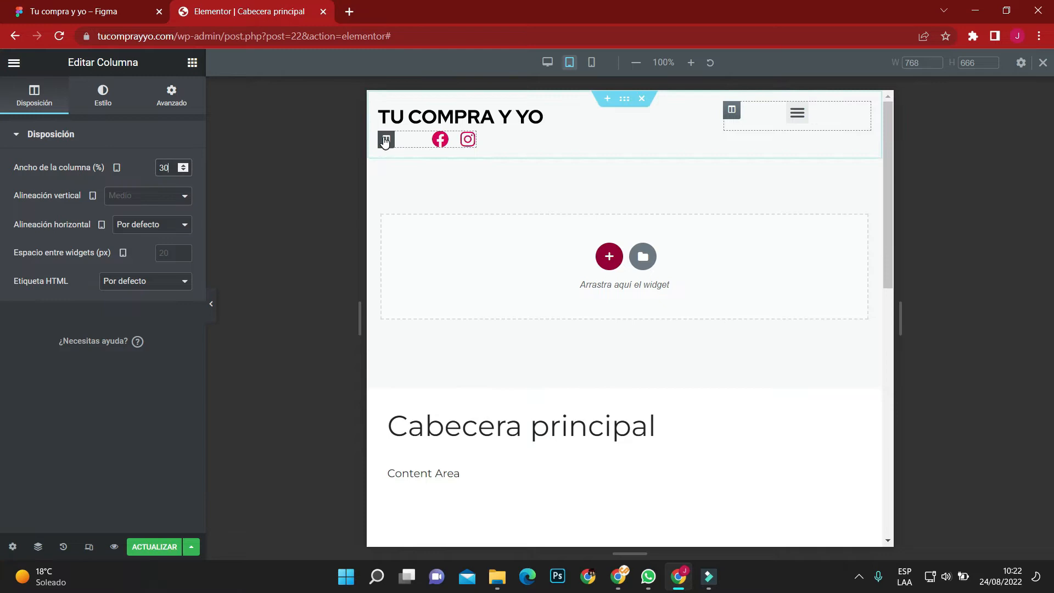
# Set the social icons column's width to 100% in the tablet layout.
pyautogui.click(386, 139)
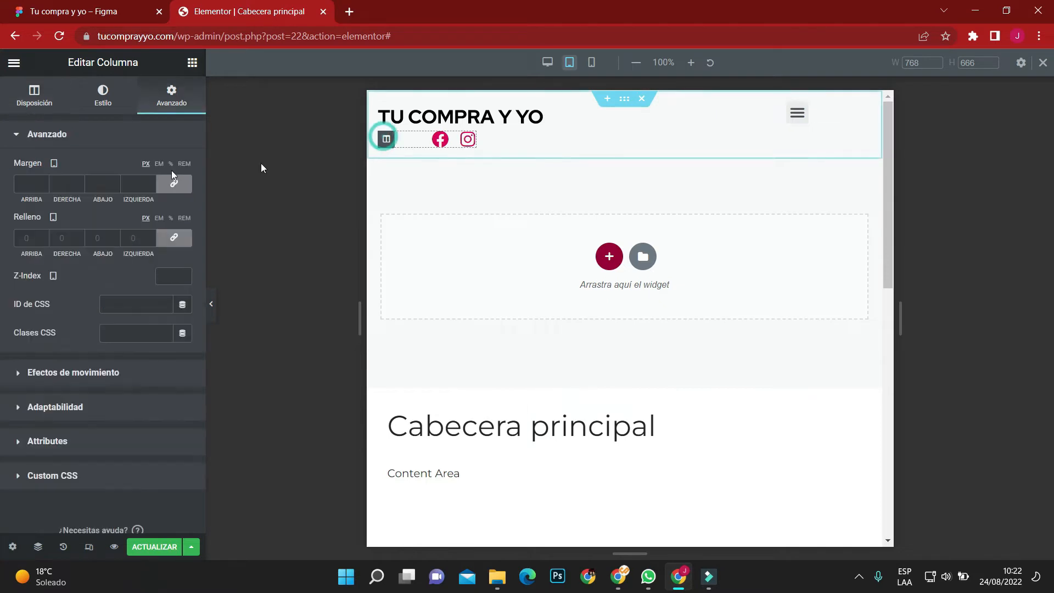
pyautogui.click(54, 103)
pyautogui.click(170, 170)
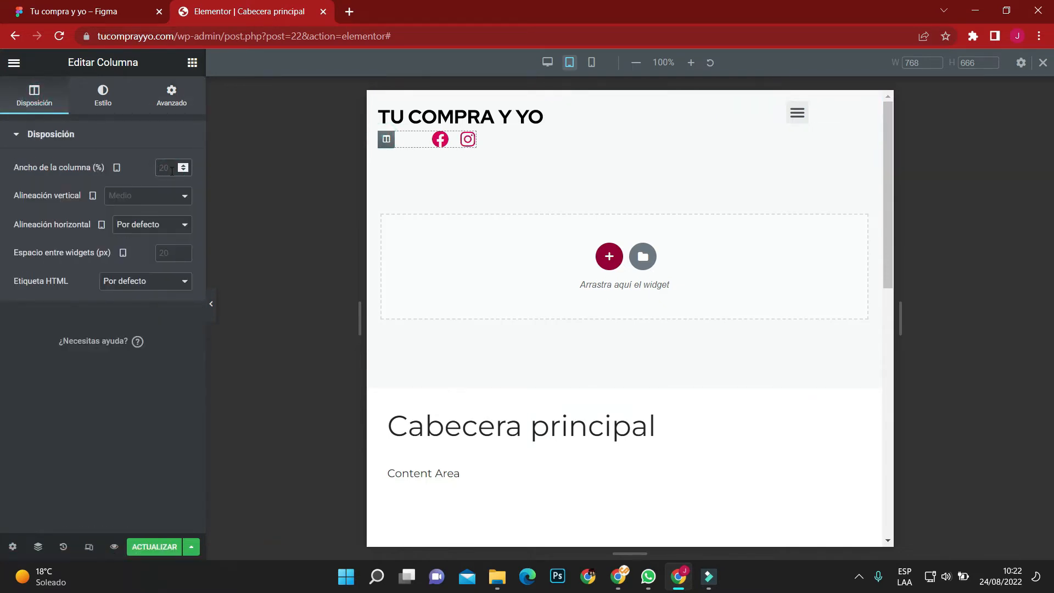
pyautogui.write('100')
# Align the nav menu's hamburger toggle to the right of its column.
pyautogui.moveTo(800, 114)
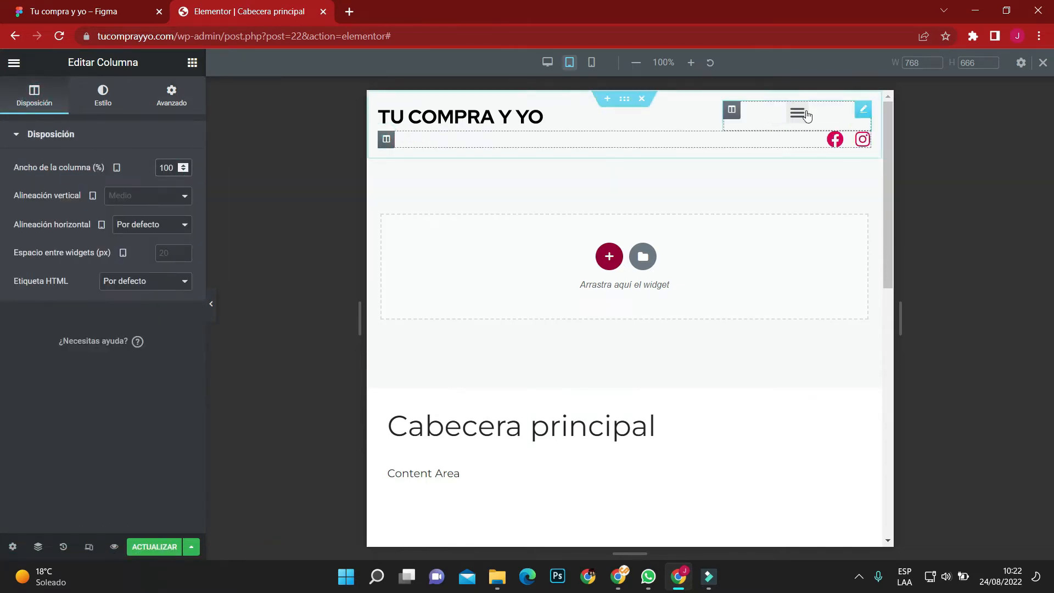
pyautogui.click(864, 111)
pyautogui.click(34, 93)
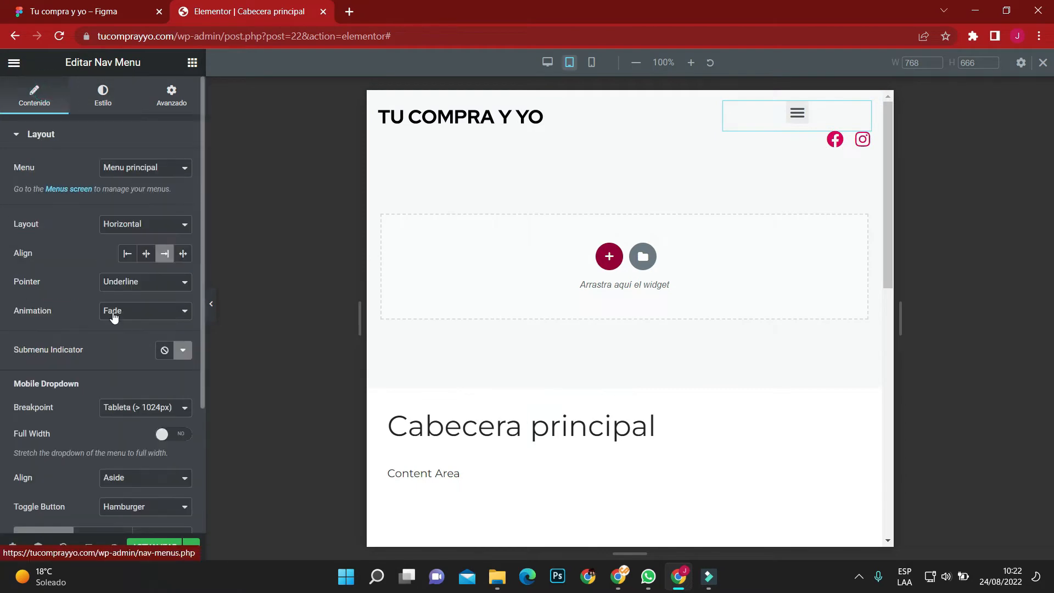
pyautogui.scroll(-3, 113, 316)
pyautogui.click(183, 431)
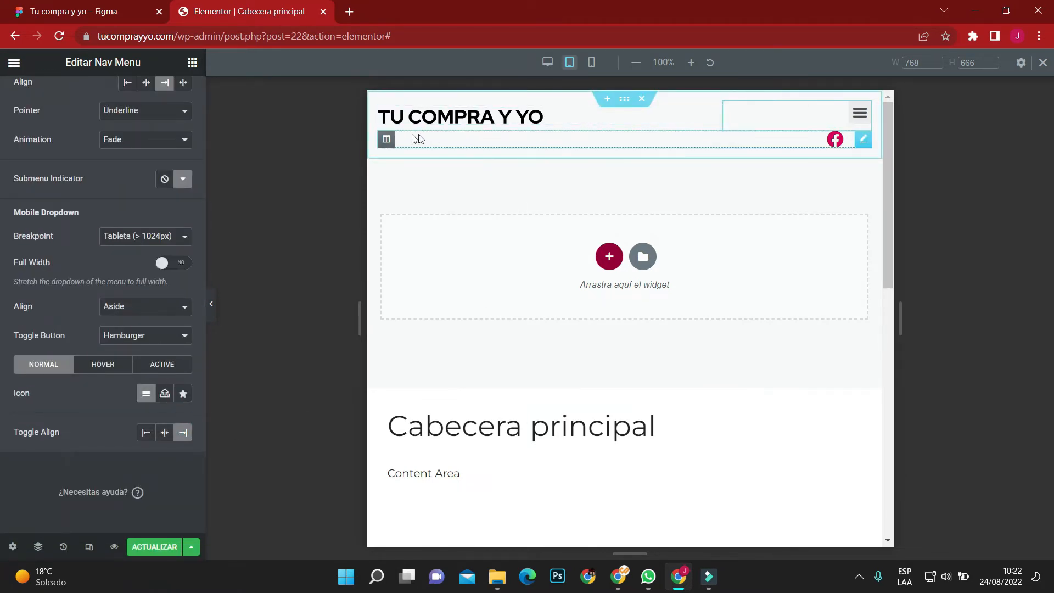
# Hide the social icons column on tablet and mobile devices.
pyautogui.click(386, 139)
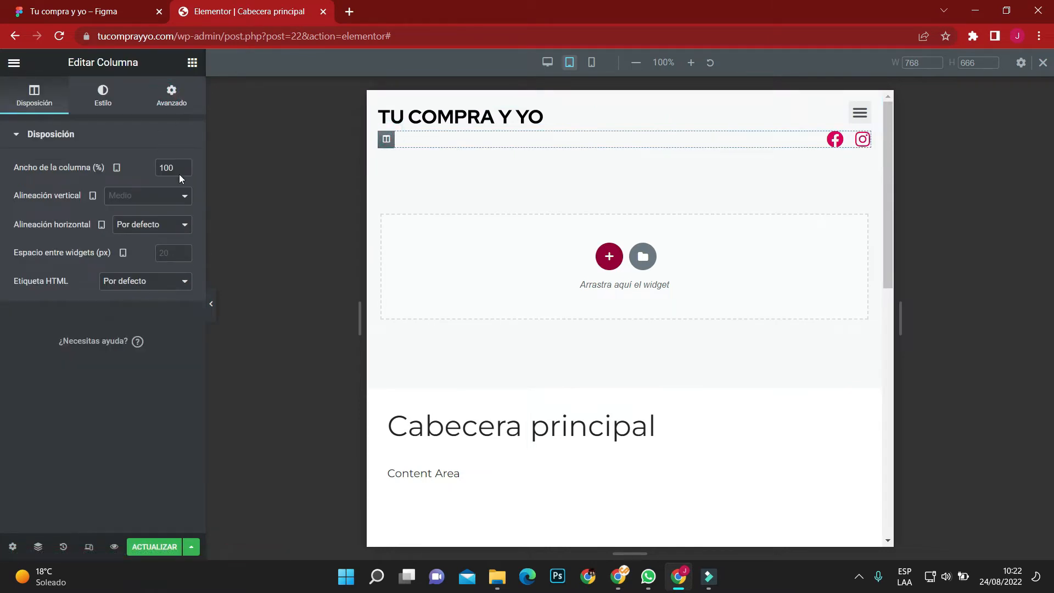
pyautogui.click(168, 101)
pyautogui.scroll(-1, 136, 357)
pyautogui.click(109, 368)
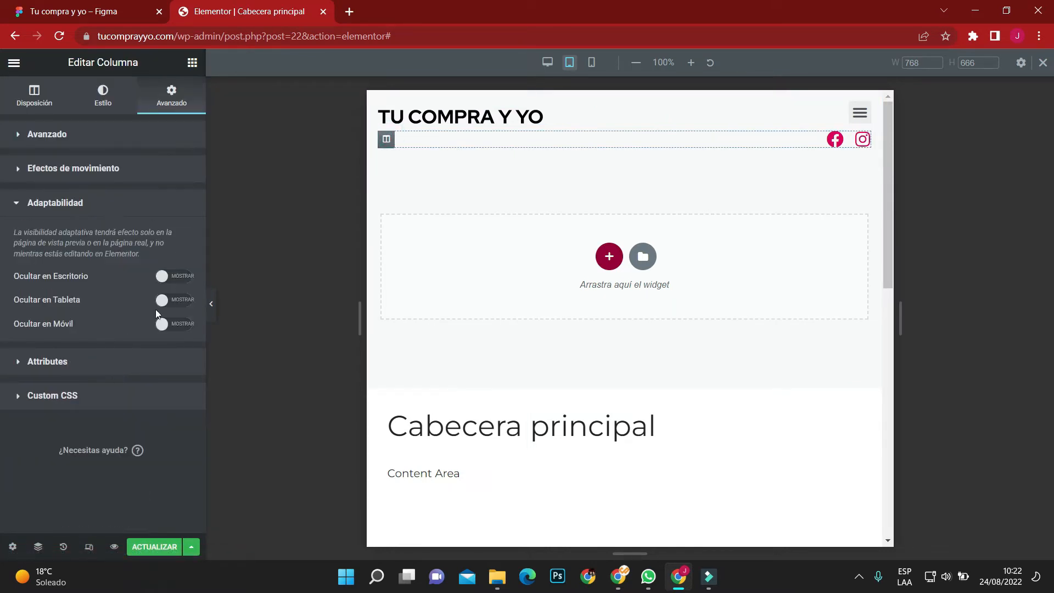
pyautogui.click(184, 301)
pyautogui.click(184, 323)
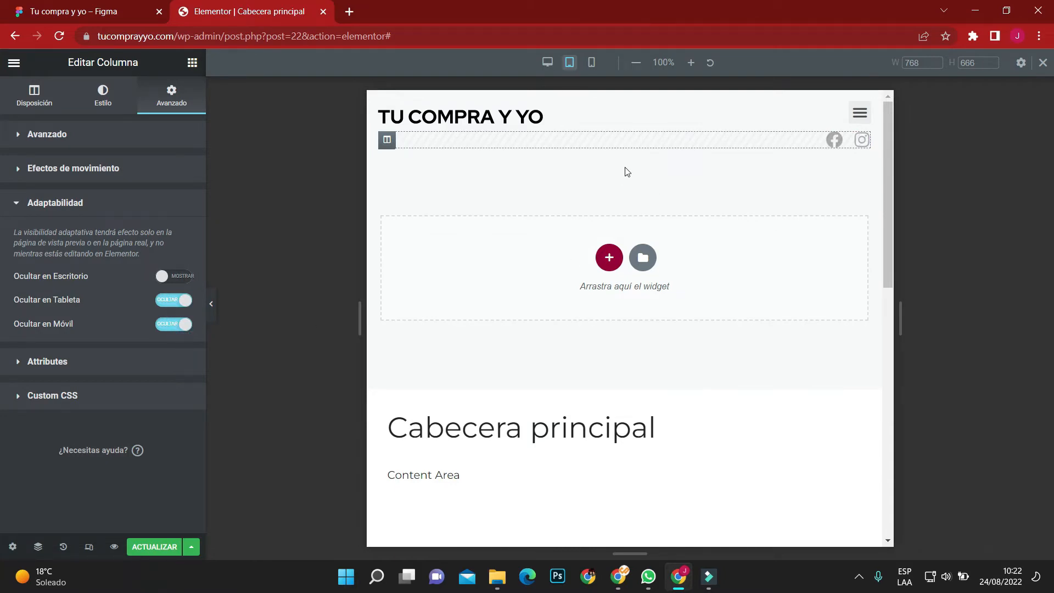
# Set the nav menu's toggle button size to 30 in the tablet layout.
pyautogui.click(865, 110)
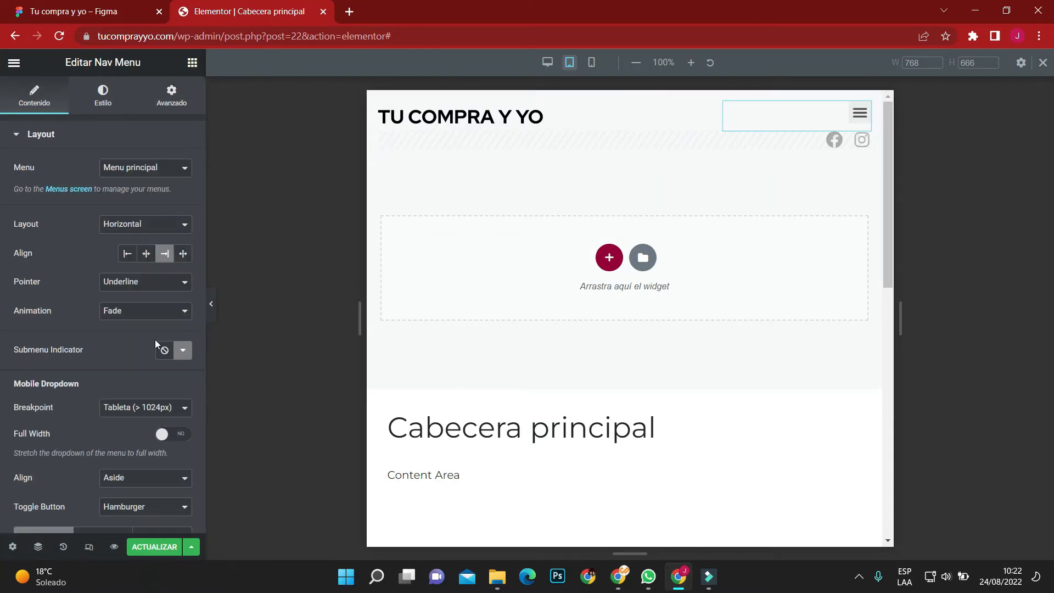
pyautogui.scroll(-3, 148, 356)
pyautogui.scroll(3, 117, 150)
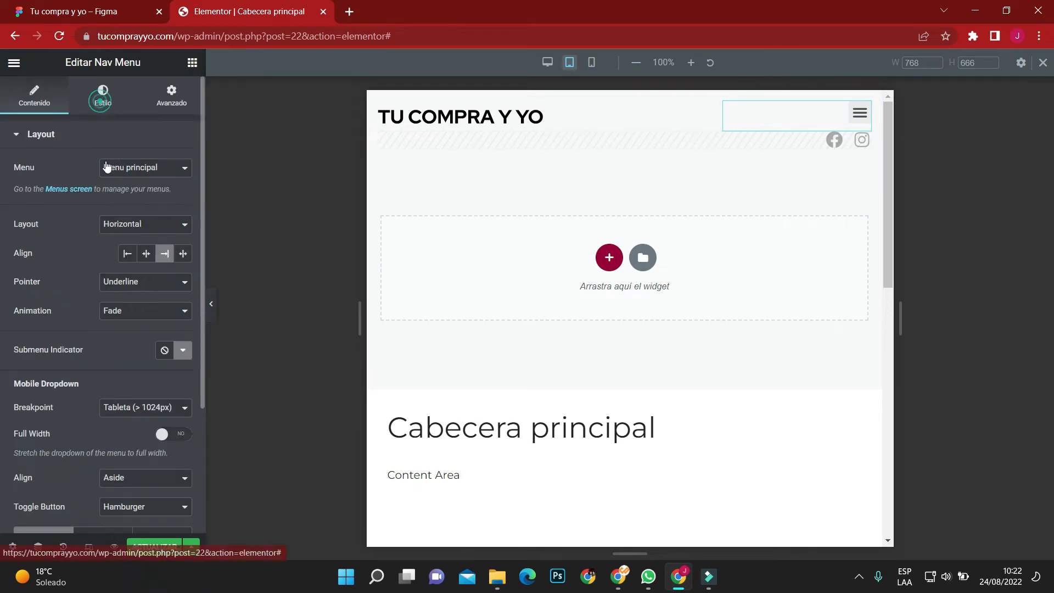
pyautogui.click(102, 105)
pyautogui.scroll(-2, 103, 328)
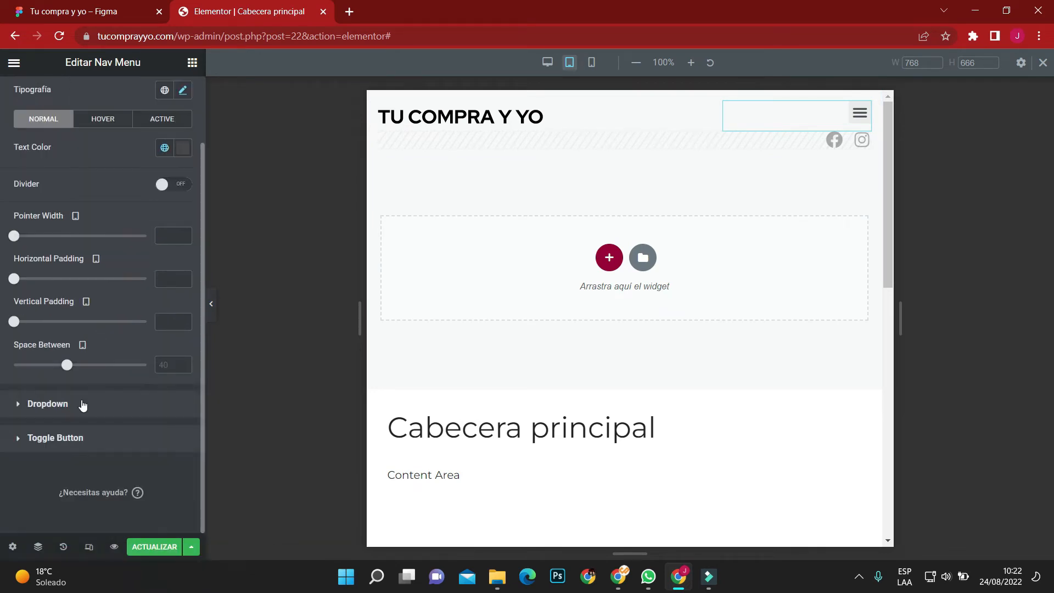
pyautogui.click(81, 438)
pyautogui.write('30')
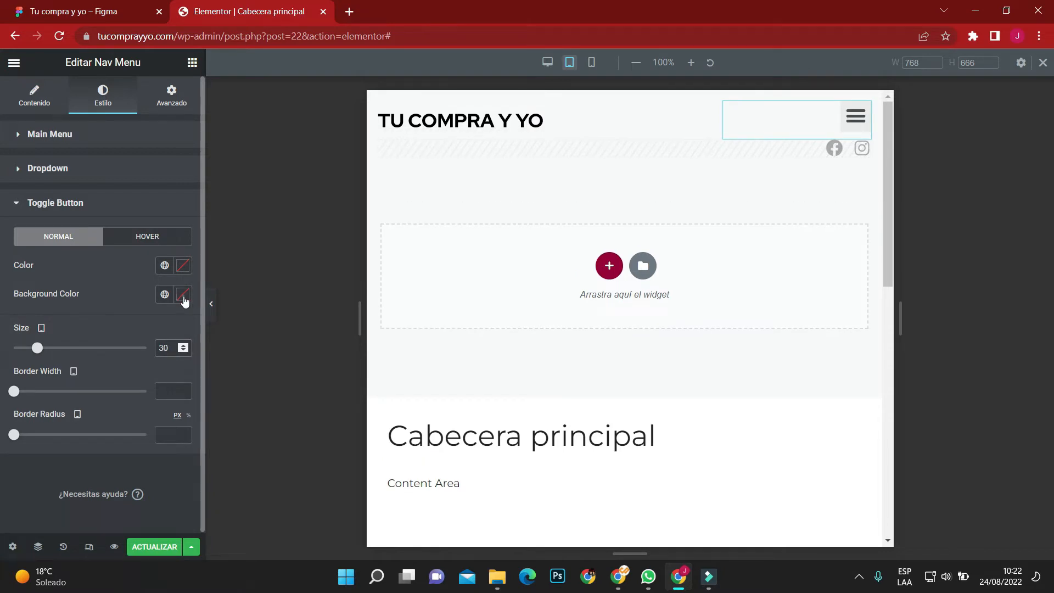
# Make the toggle button's background color fully transparent.
pyautogui.click(183, 297)
pyautogui.moveTo(182, 485); pyautogui.dragTo(2, 483)
pyautogui.click(2, 350)
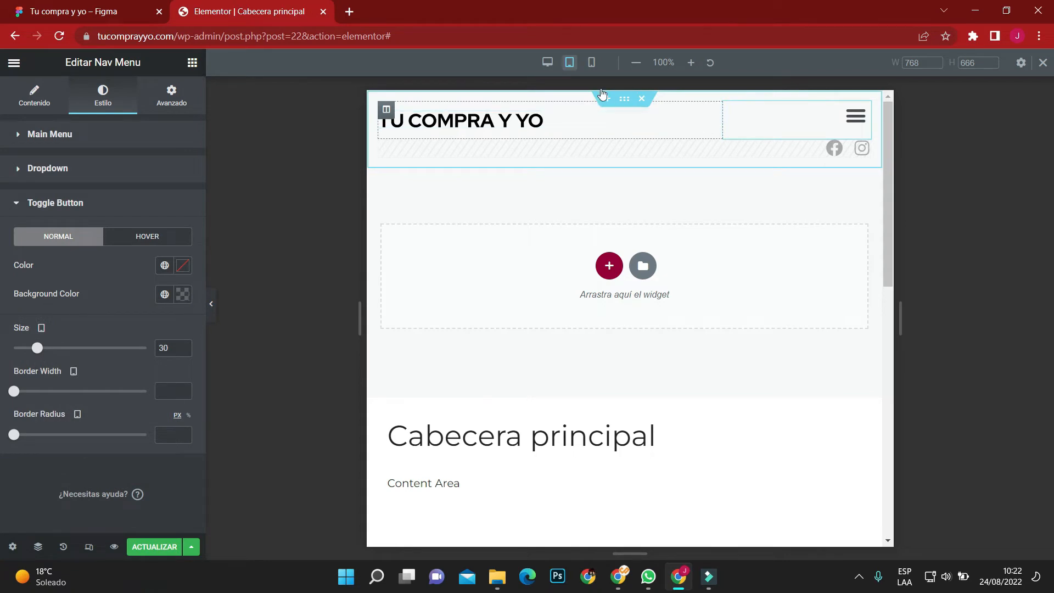
# In the mobile layout, set the logo column's width to 70% and the menu column's to 30%, and preview the header.
pyautogui.click(591, 62)
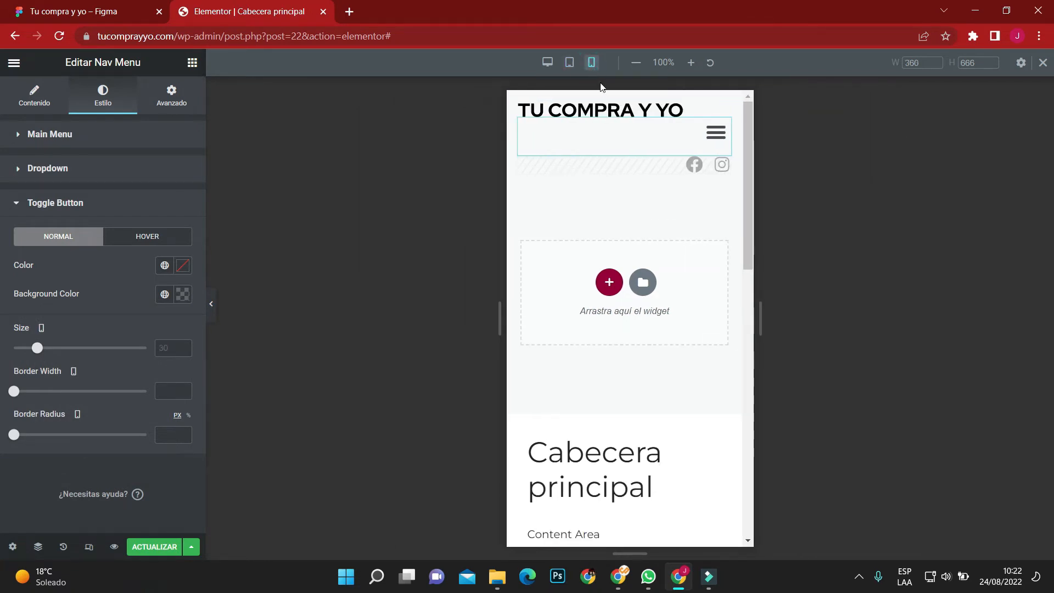
pyautogui.click(526, 109)
pyautogui.click(164, 167)
pyautogui.write('70')
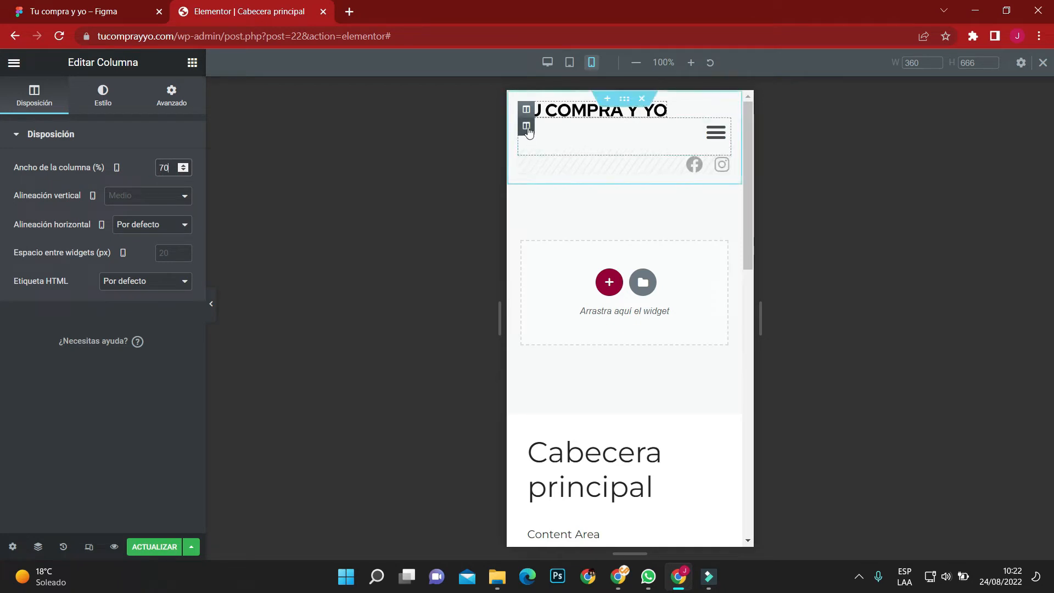
pyautogui.click(527, 128)
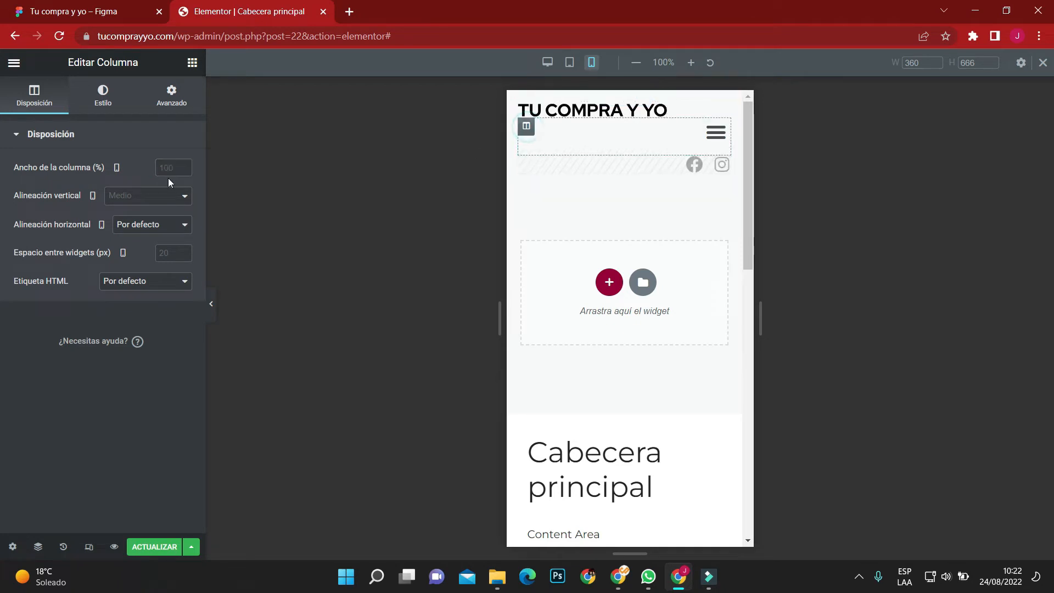
pyautogui.write('30')
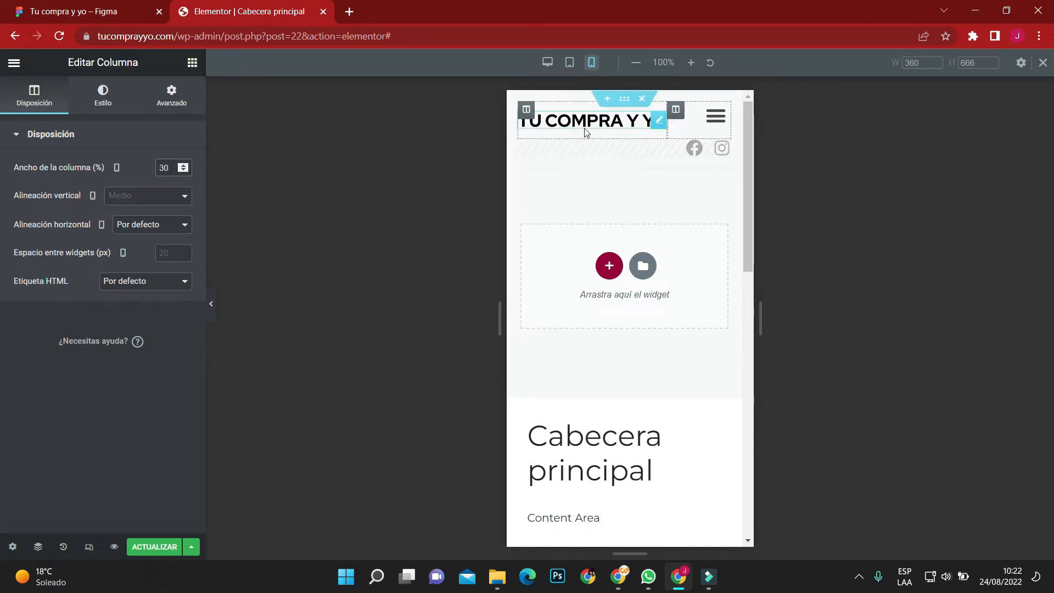
pyautogui.click(211, 303)
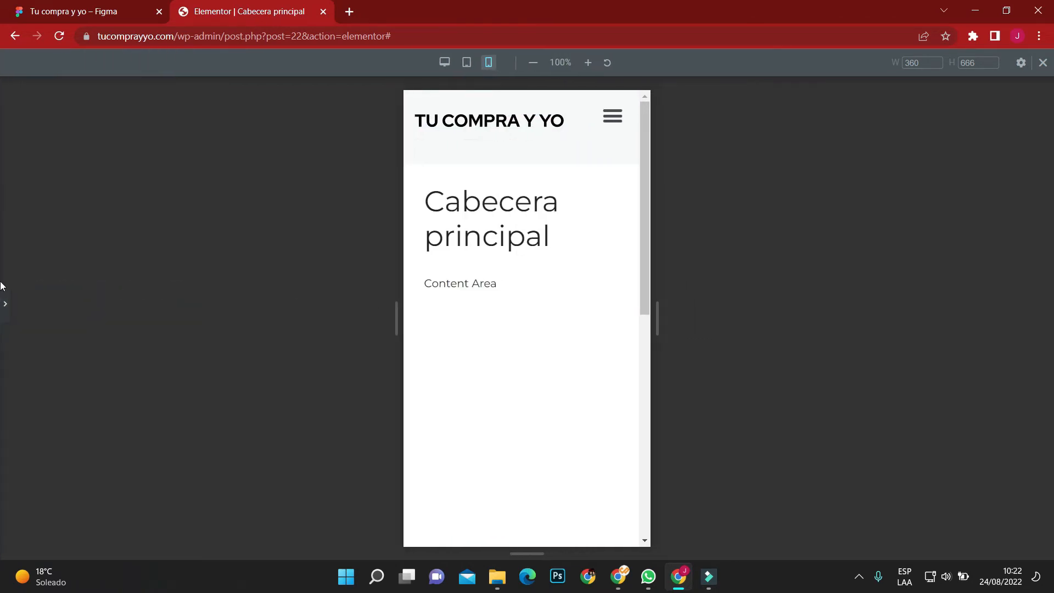
pyautogui.click(11, 301)
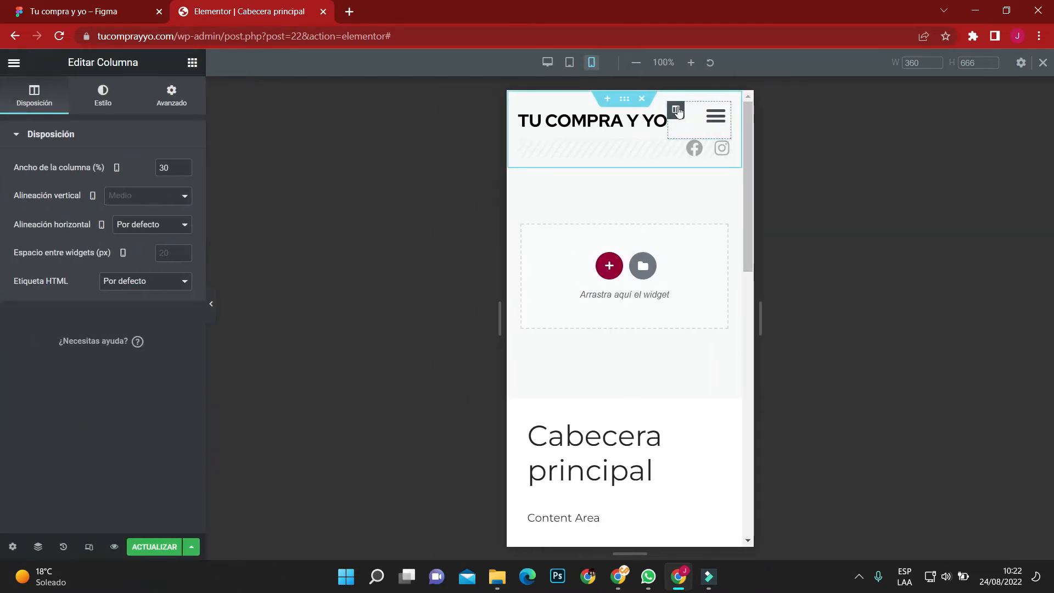
# Stretch the nav menu's mobile dropdown to full width with Center alignment, and preview the header in the mobile layout.
pyautogui.click(728, 110)
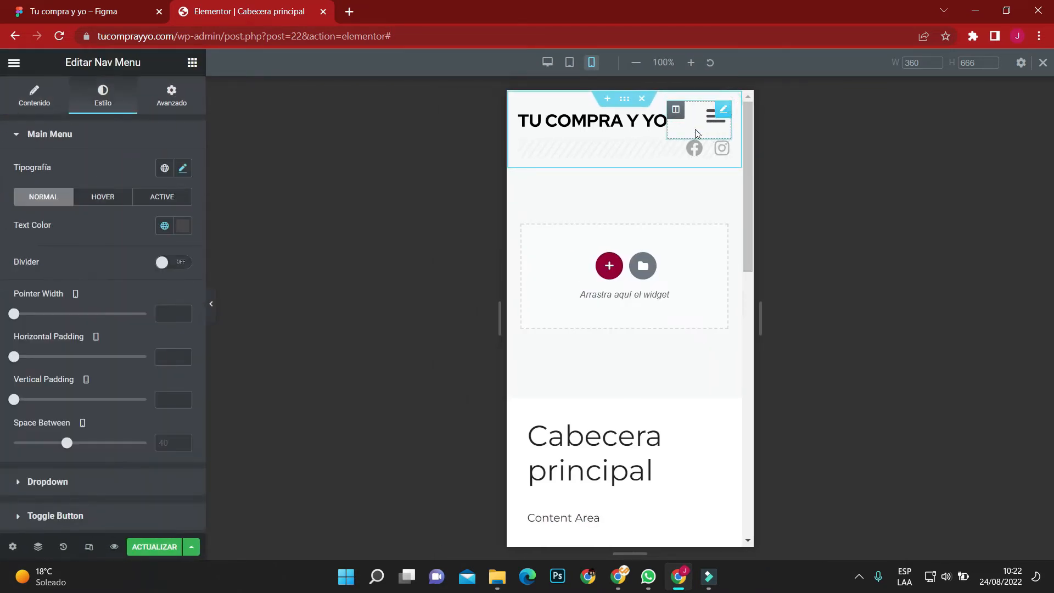
pyautogui.click(569, 62)
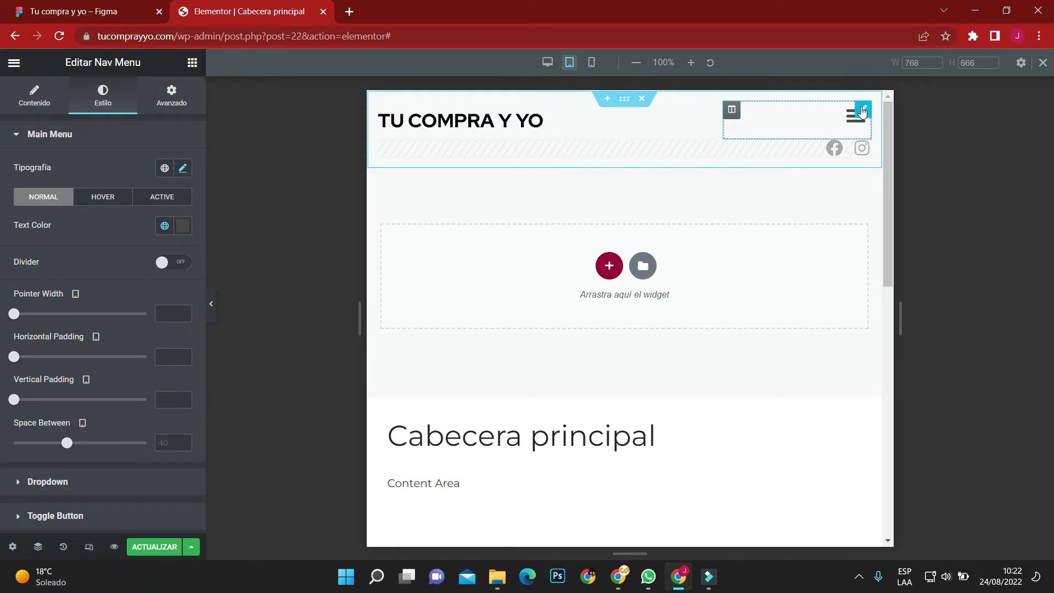
pyautogui.click(13, 62)
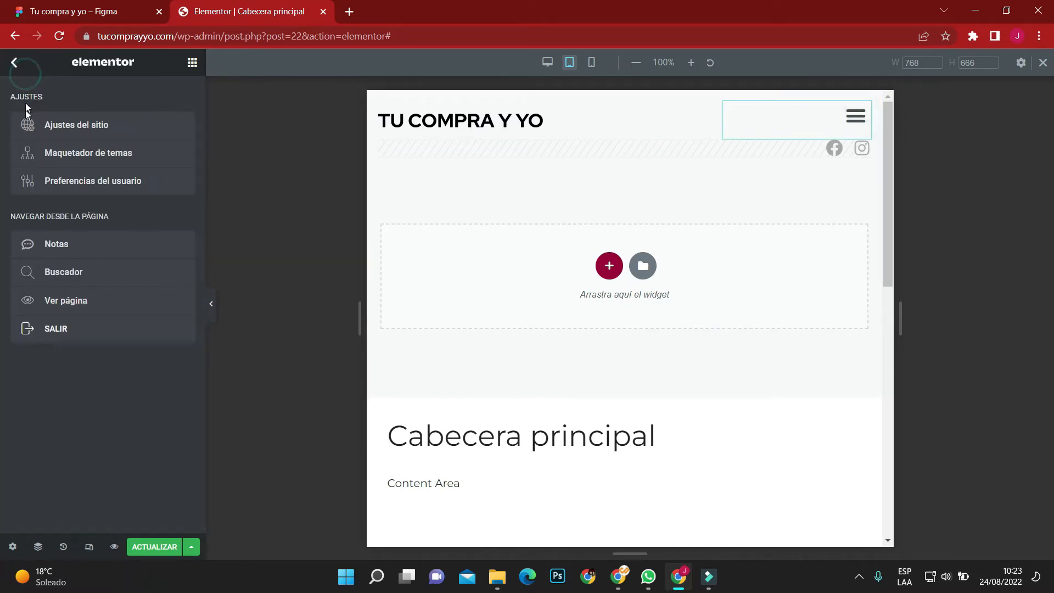
pyautogui.click(861, 113)
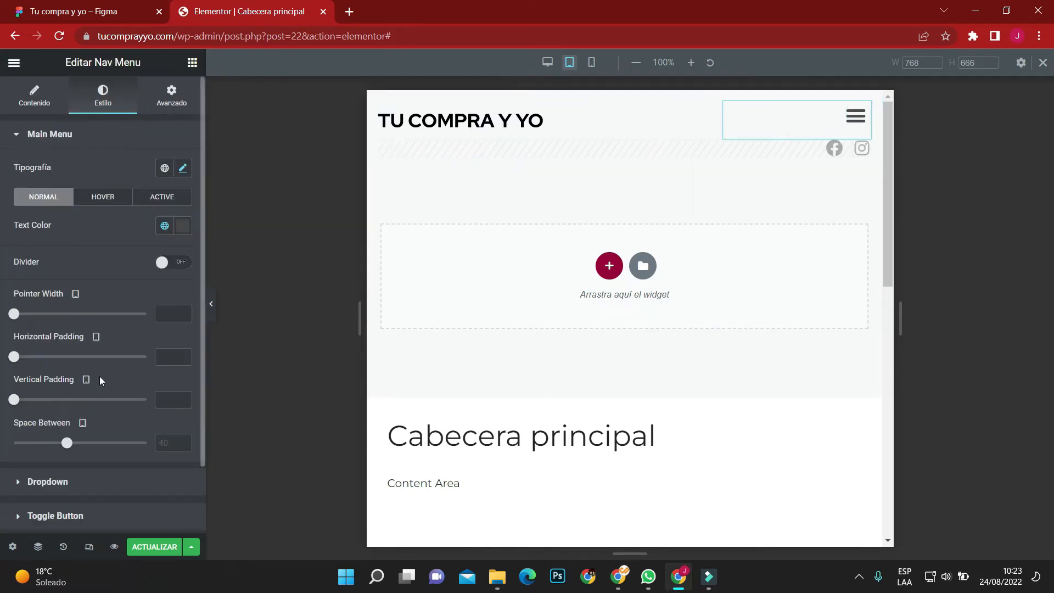
pyautogui.click(34, 96)
pyautogui.scroll(-3, 111, 377)
pyautogui.scroll(2, 110, 377)
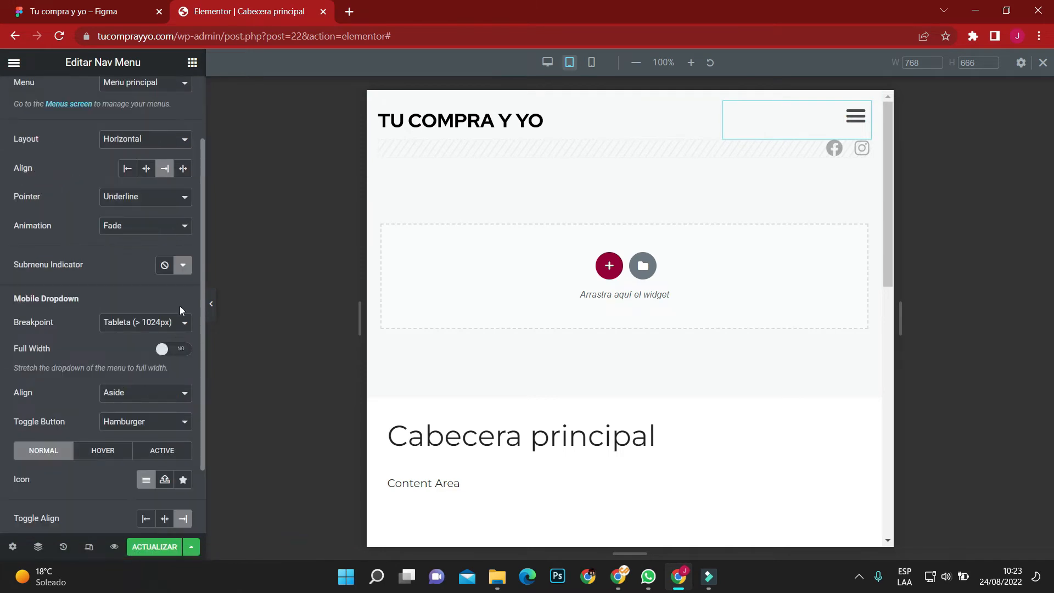
pyautogui.click(181, 356)
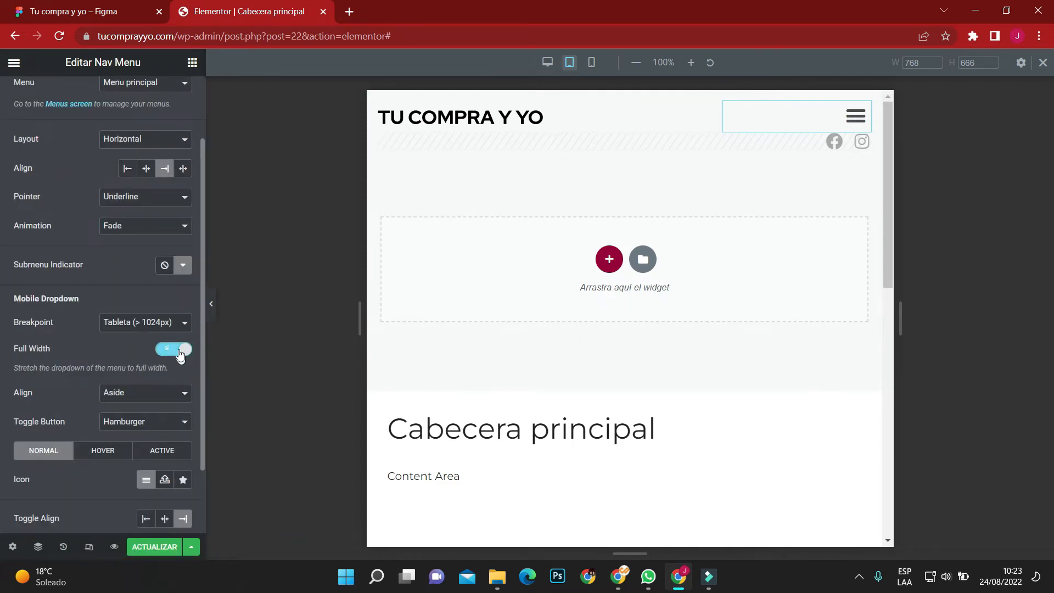
pyautogui.click(132, 401)
pyautogui.click(127, 417)
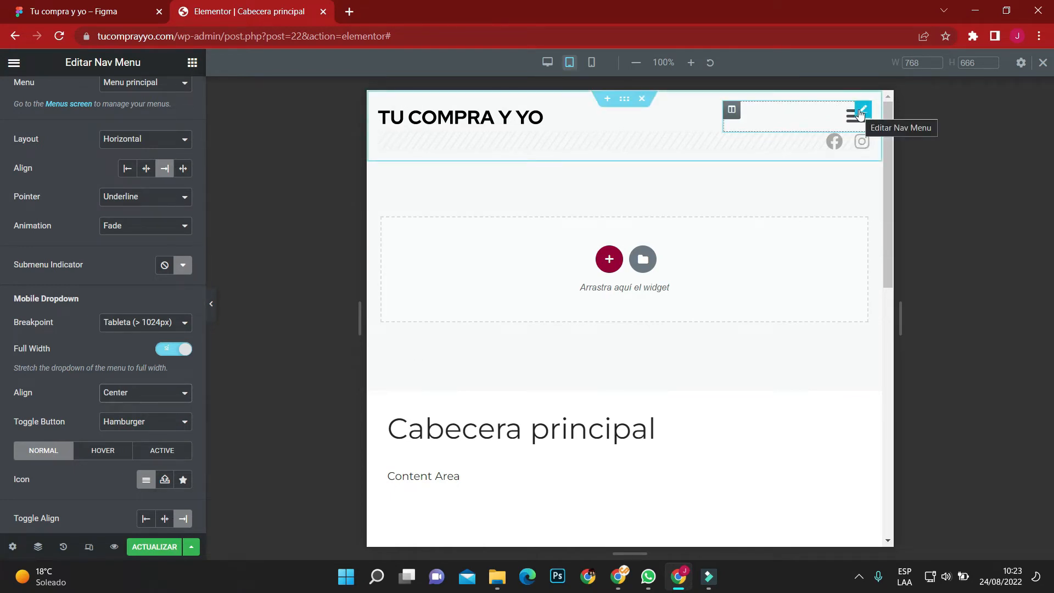
pyautogui.click(590, 62)
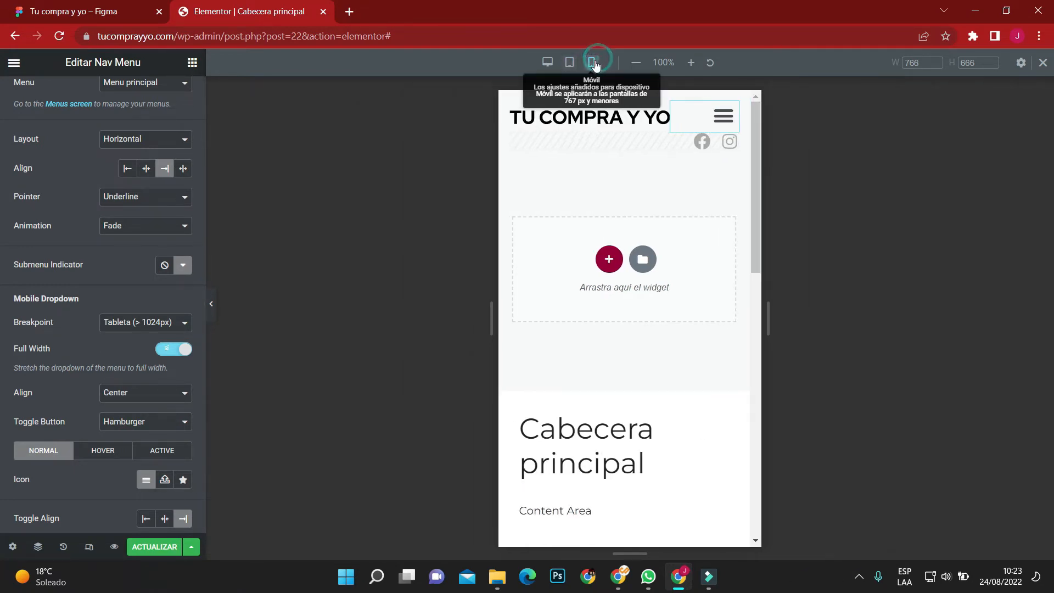
pyautogui.click(216, 302)
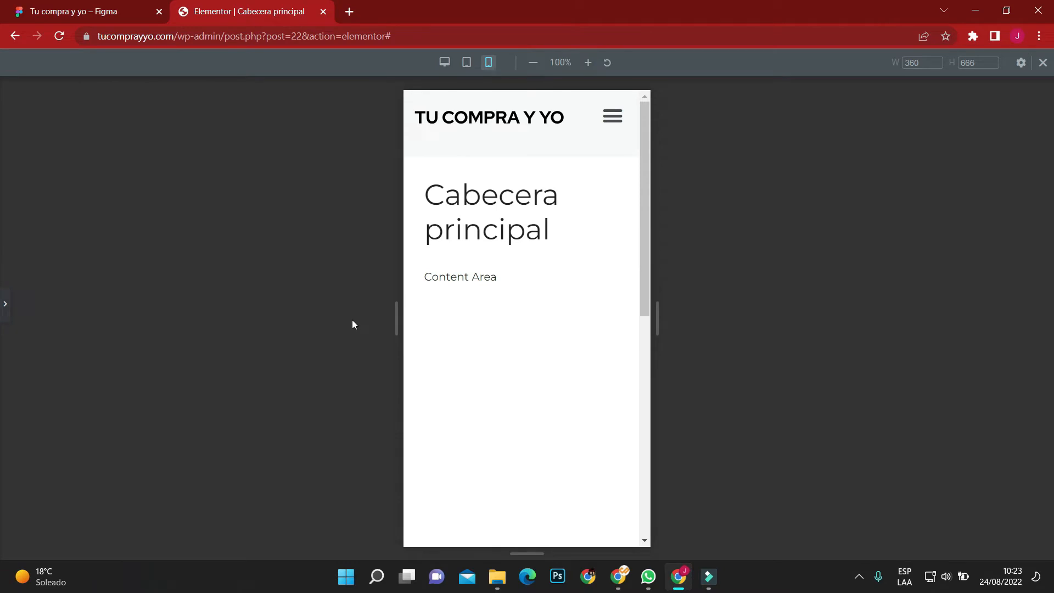
# Save the header template's changes and return the preview to the desktop layout.
pyautogui.click(5, 307)
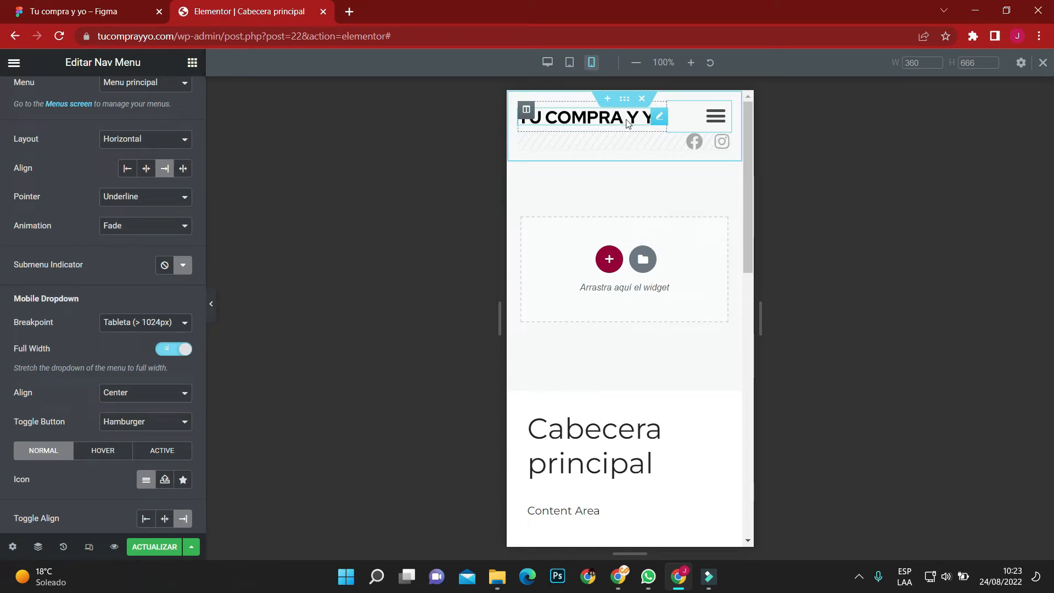
pyautogui.click(530, 109)
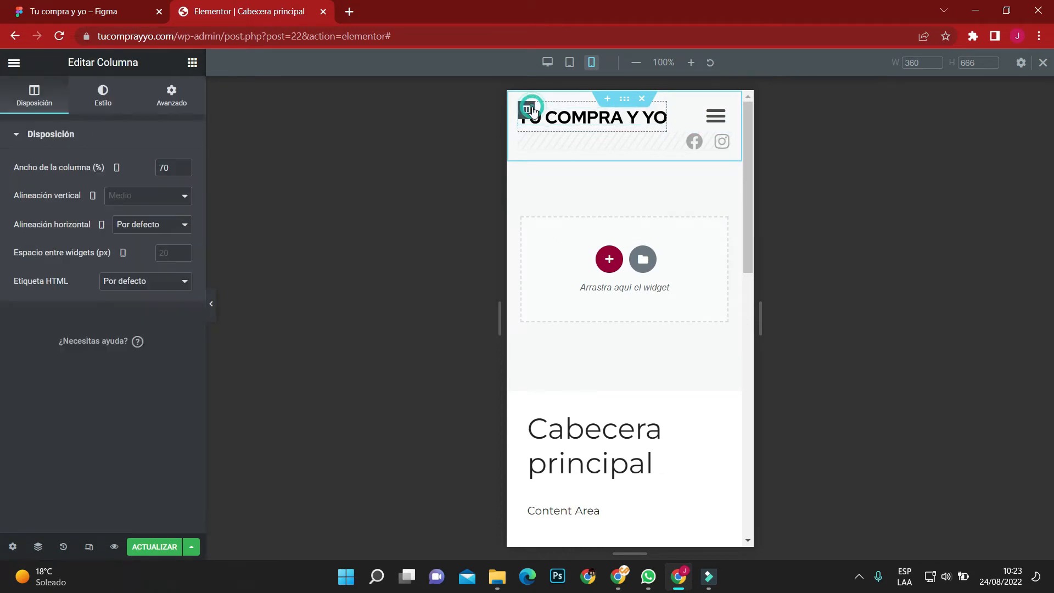
pyautogui.click(148, 547)
pyautogui.click(214, 308)
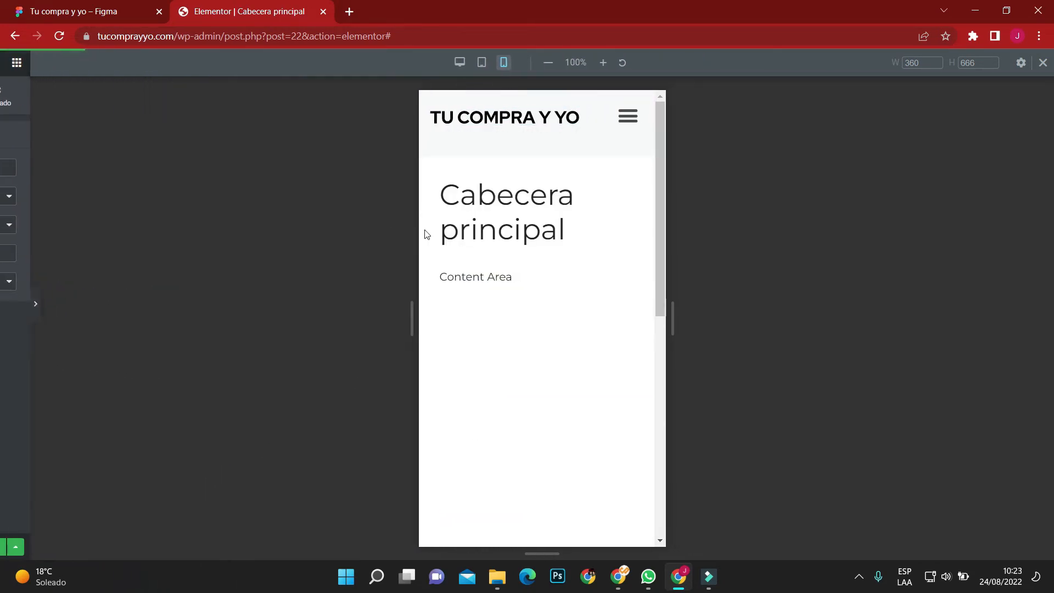
pyautogui.click(445, 62)
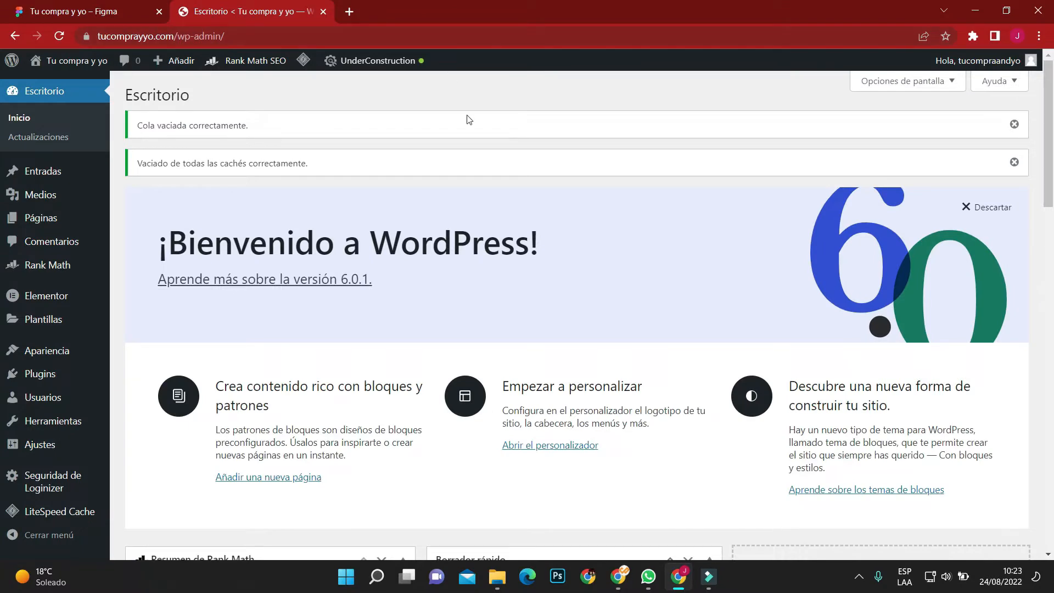
# Open the Theme Builder's list of site templates from the WordPress dashboard.
pyautogui.scroll(-1, 491, 360)
pyautogui.moveTo(44, 319)
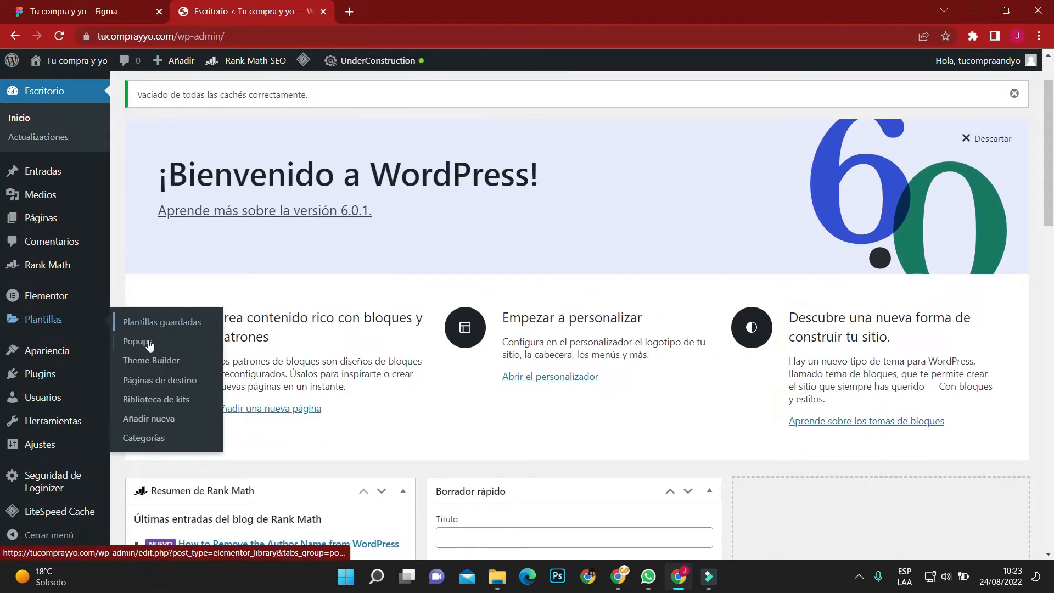
pyautogui.click(152, 361)
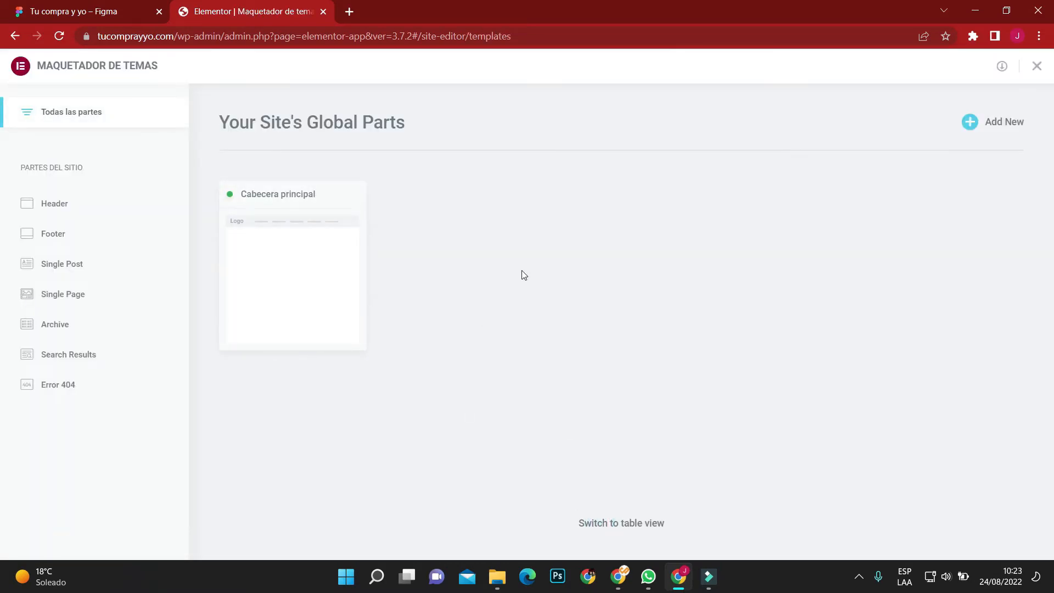
pyautogui.scroll(-2, 521, 273)
pyautogui.scroll(2, 516, 280)
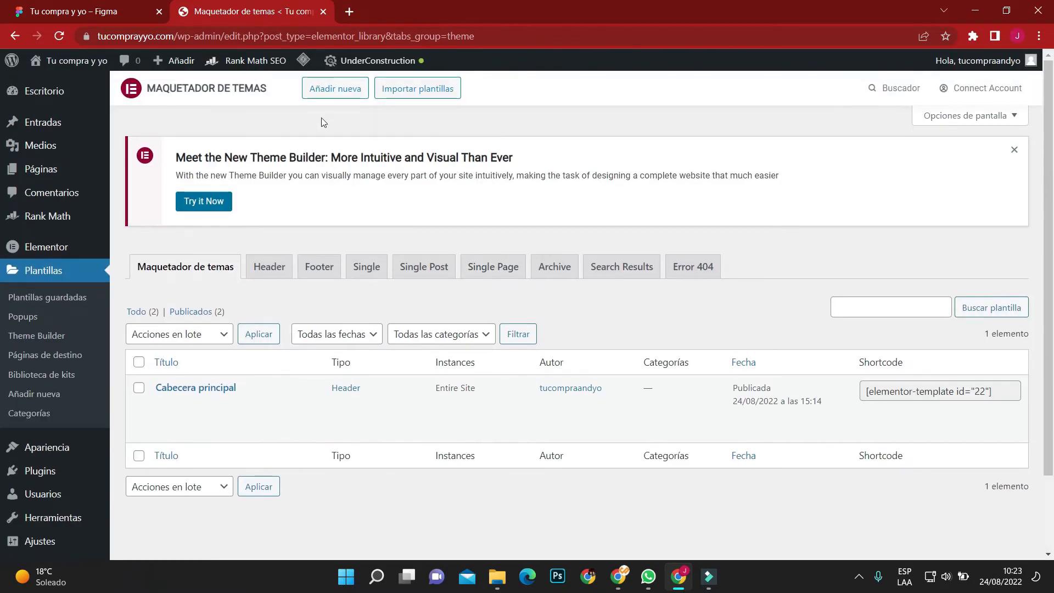
# Create a new Footer template named "Pie de página principal".
pyautogui.click(335, 89)
pyautogui.click(545, 296)
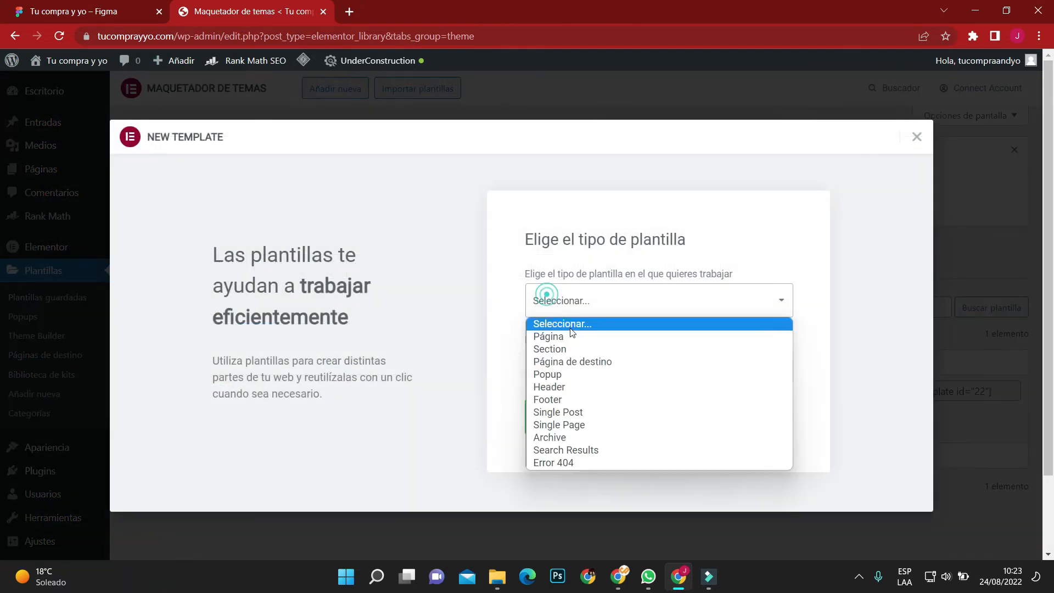
pyautogui.click(585, 398)
pyautogui.click(588, 374)
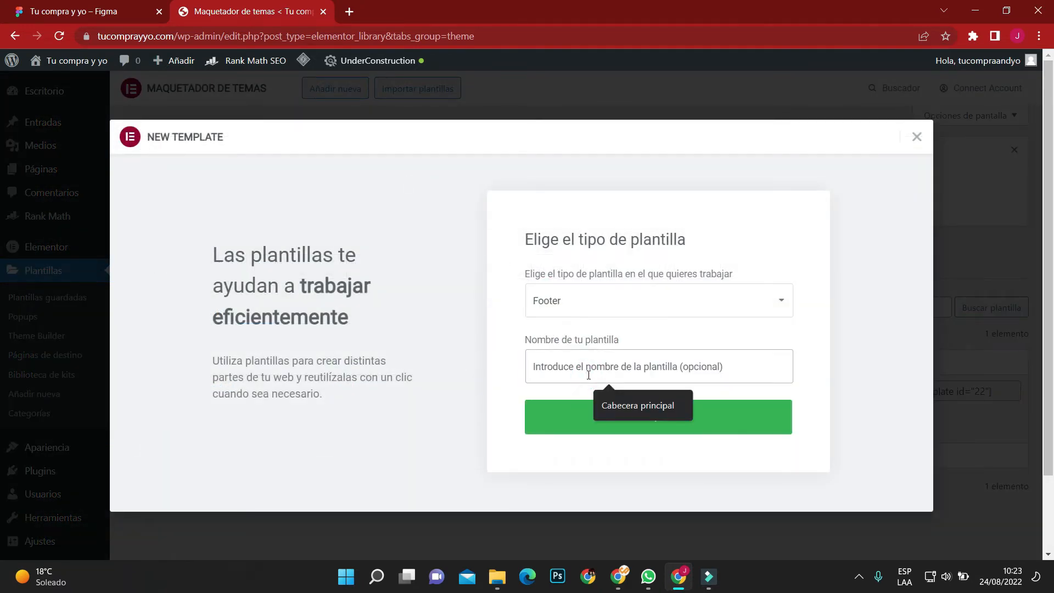
pyautogui.write('Pie de página principal')
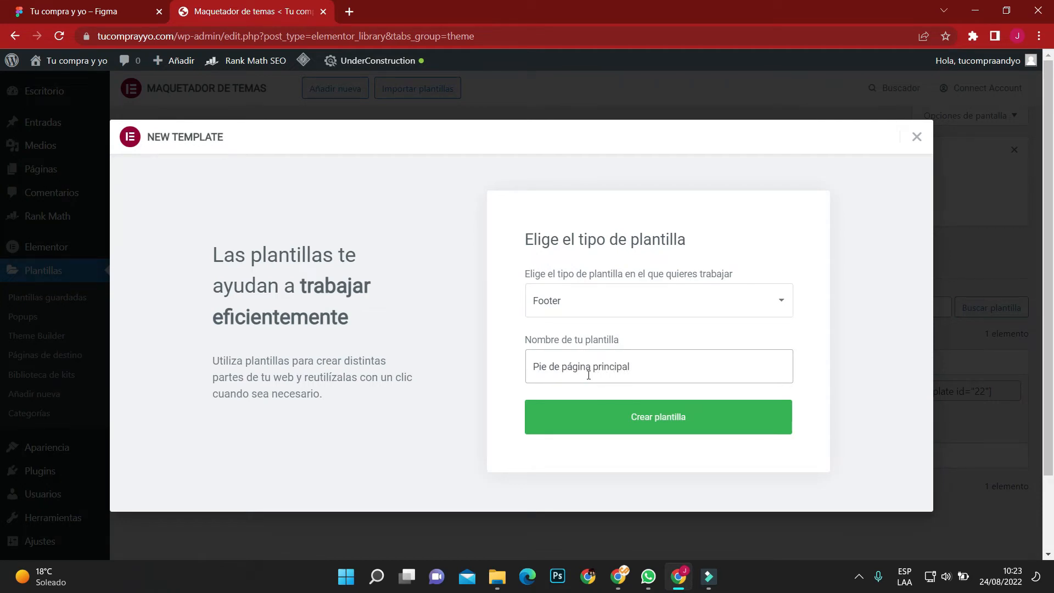
pyautogui.click(648, 417)
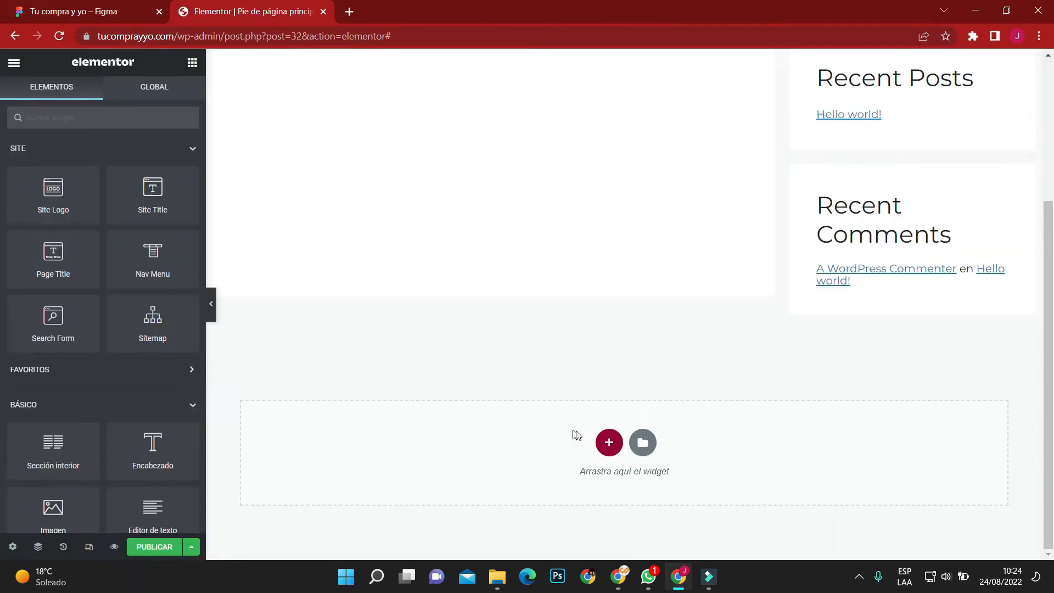
# Add a four-column section and place the TU COMPRA Y YO logo image, left-aligned, in its first column.
pyautogui.click(608, 440)
pyautogui.click(639, 479)
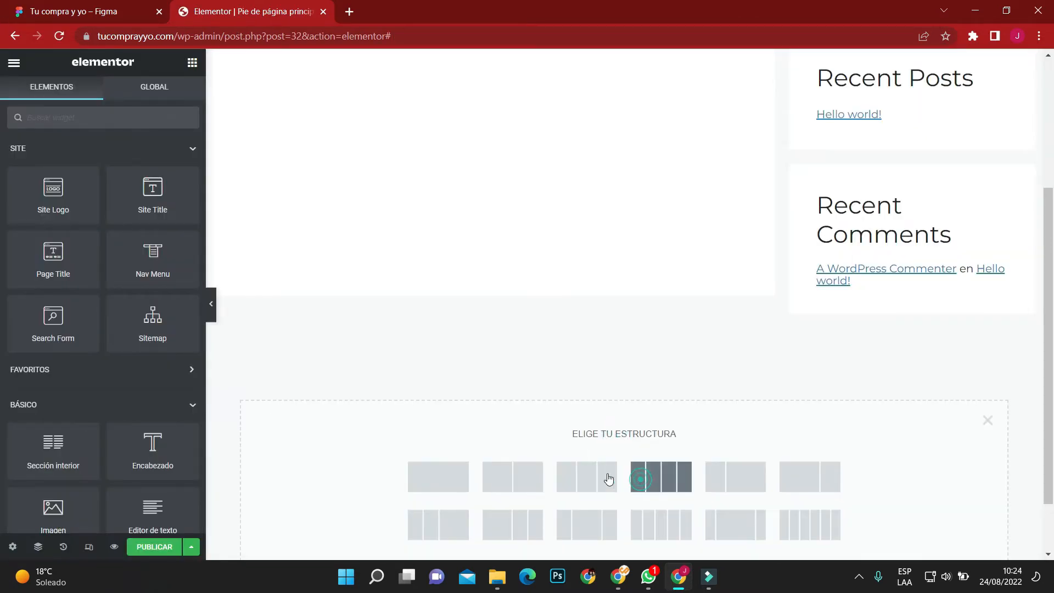
pyautogui.click(192, 65)
pyautogui.moveTo(55, 497); pyautogui.dragTo(365, 346)
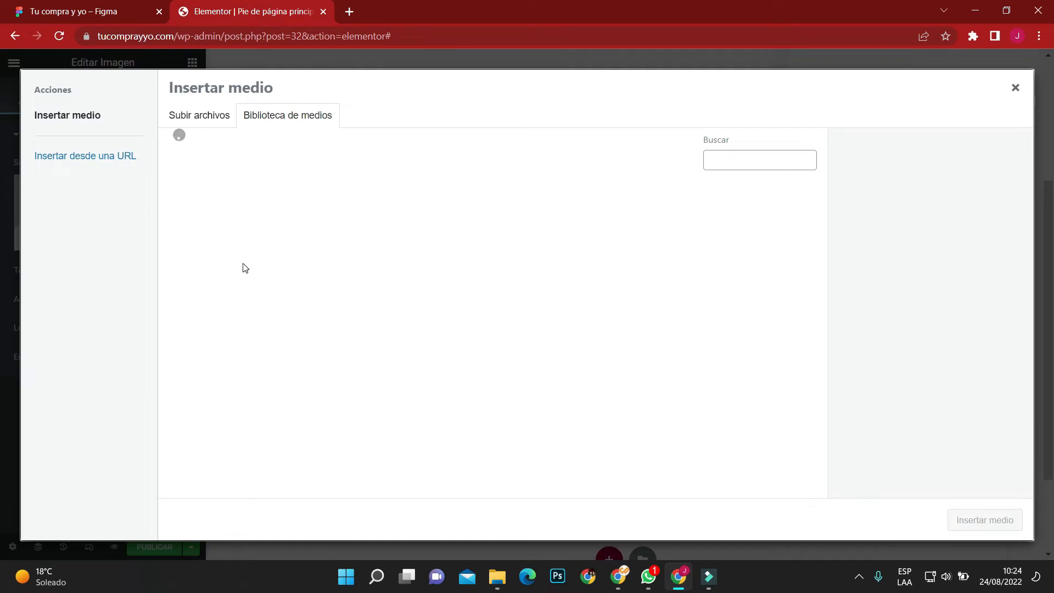
pyautogui.click(245, 268)
pyautogui.click(962, 521)
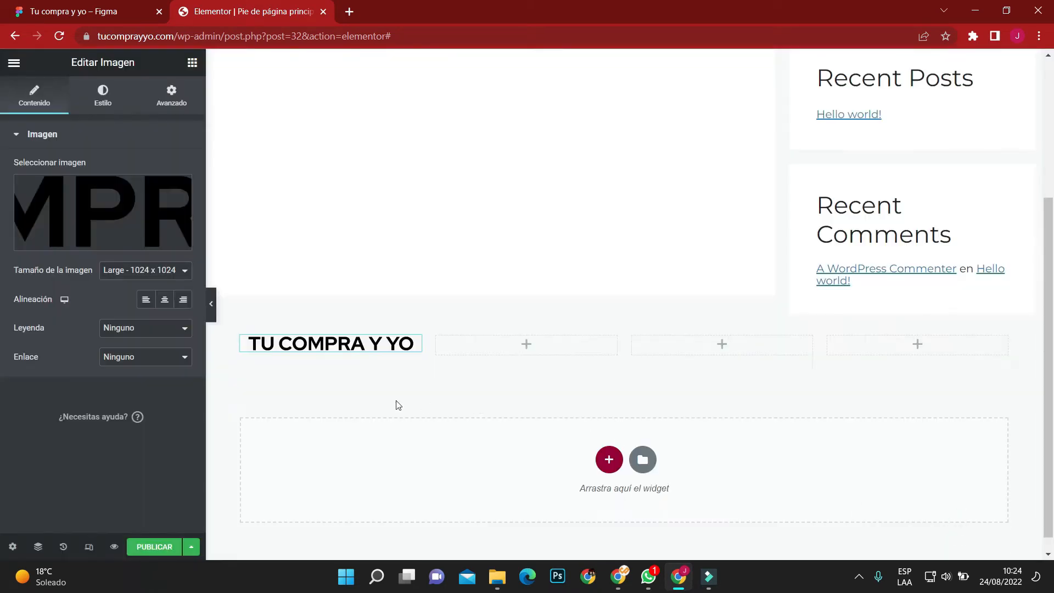
pyautogui.click(145, 299)
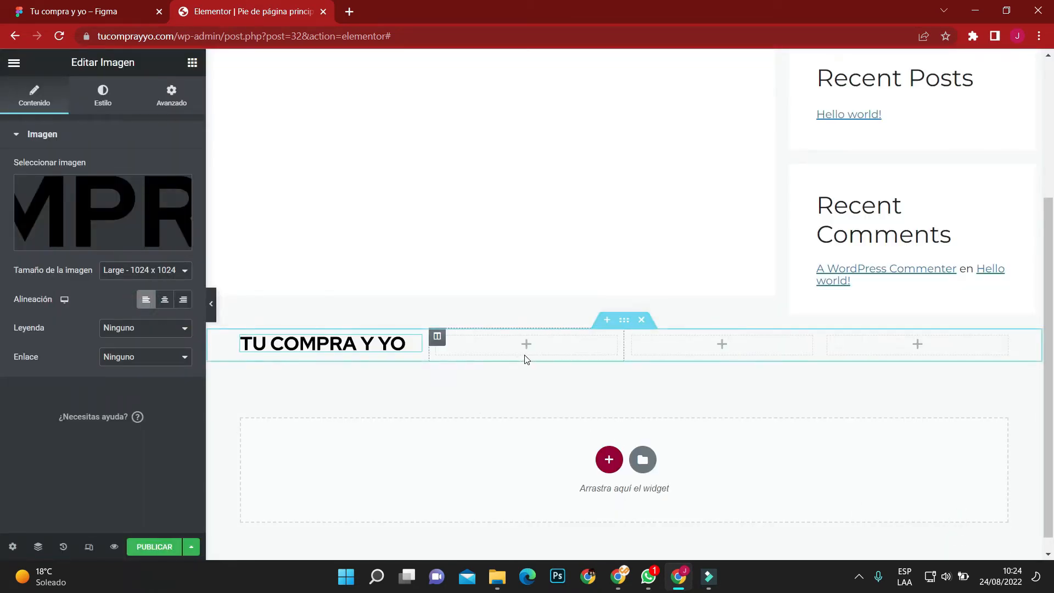
# Add a text editor widget below the logo and replace its text with "Copyright © 2022 Mueblete SAC" copied from the Figma footer.
pyautogui.click(192, 62)
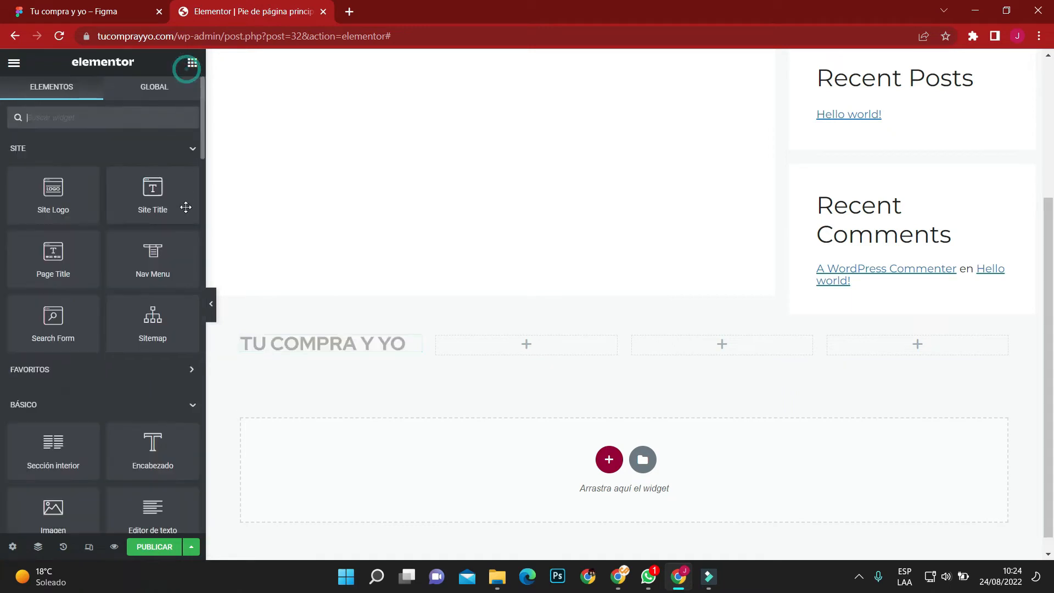
pyautogui.moveTo(153, 508); pyautogui.dragTo(321, 345)
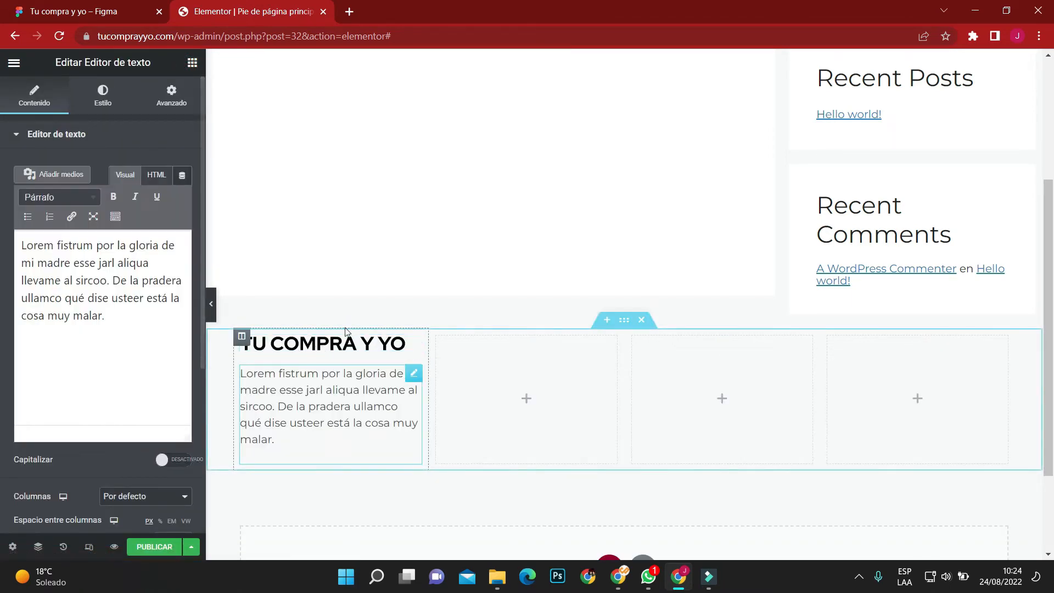
pyautogui.click(57, 15)
pyautogui.click(310, 314)
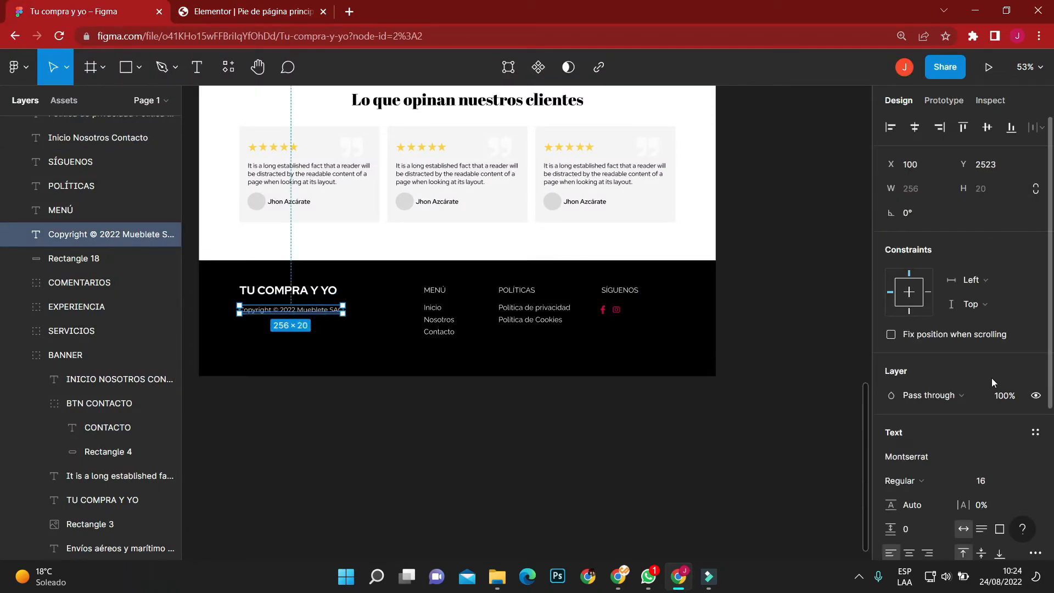
pyautogui.click(990, 100)
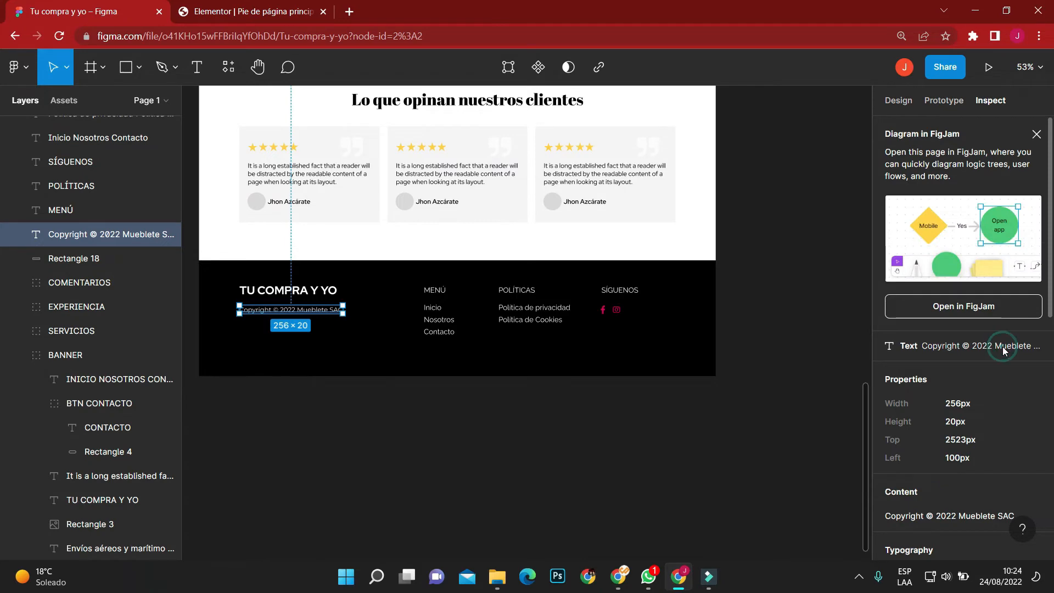
pyautogui.click(1036, 134)
pyautogui.click(1027, 277)
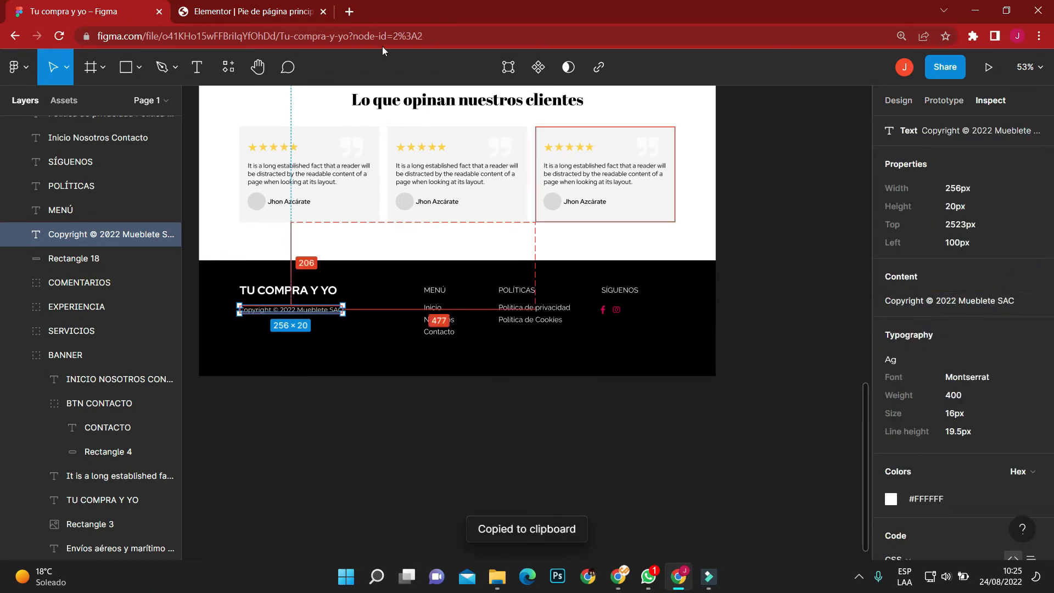
pyautogui.click(203, 11)
pyautogui.hotkey('ctrl', 'a')
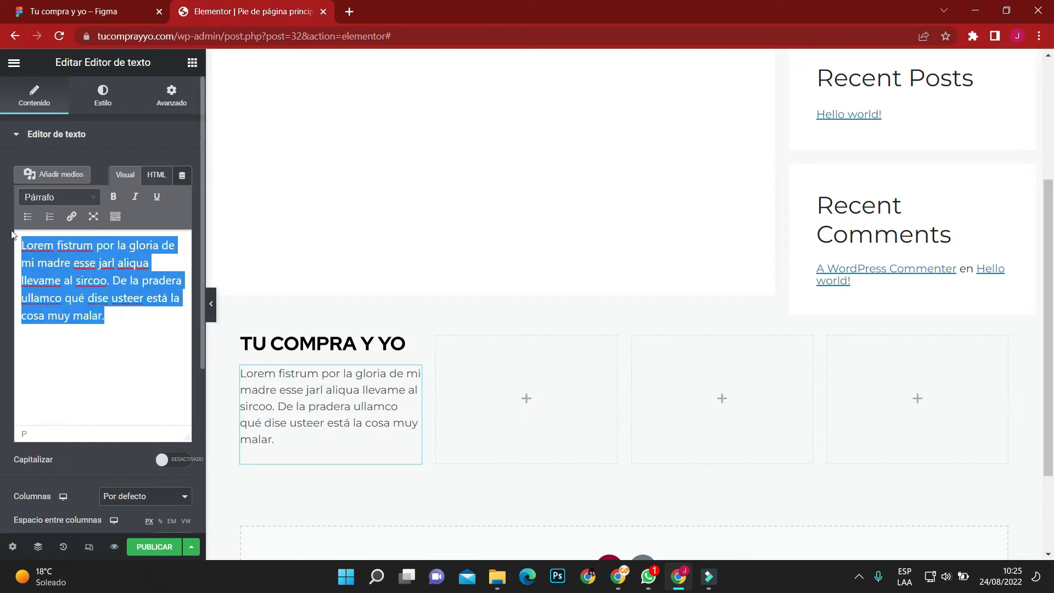
pyautogui.hotkey('ctrl', 'v')
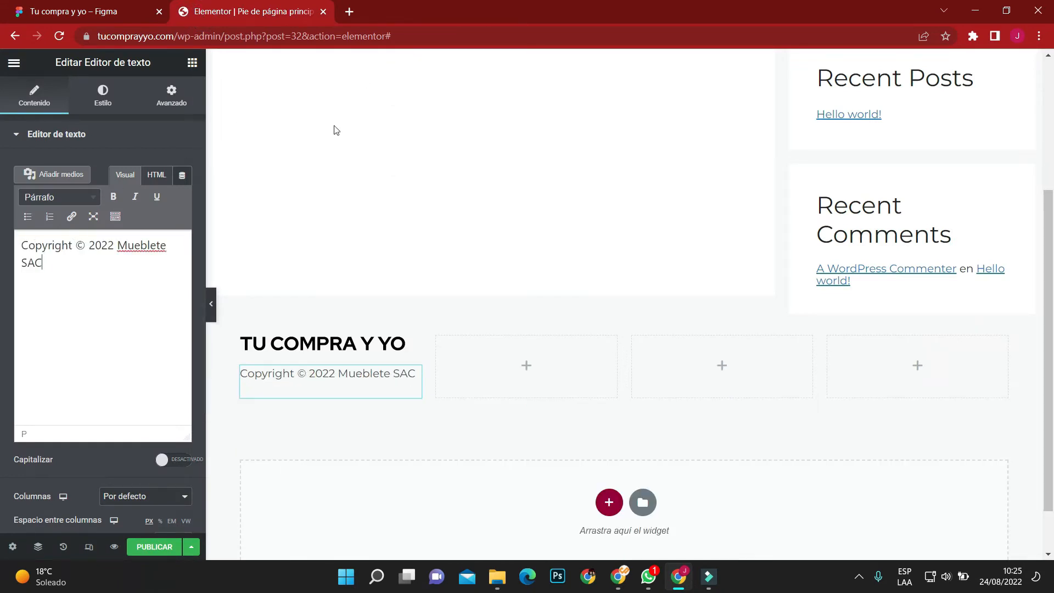
# Add an H4 heading reading "Menú" to the section's second column, following the Figma footer.
pyautogui.click(84, 7)
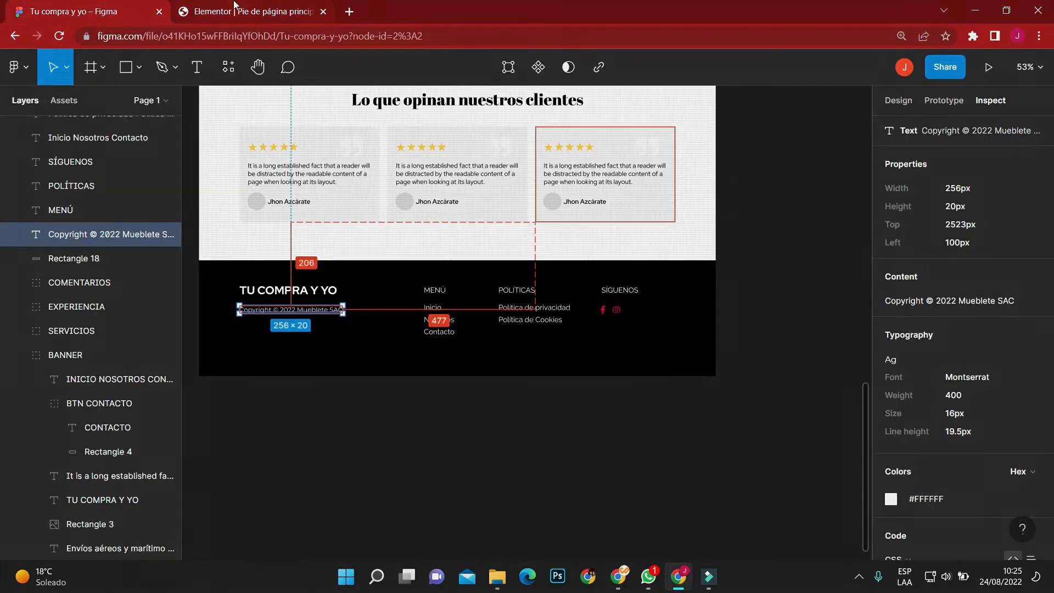
pyautogui.click(236, 11)
pyautogui.click(192, 64)
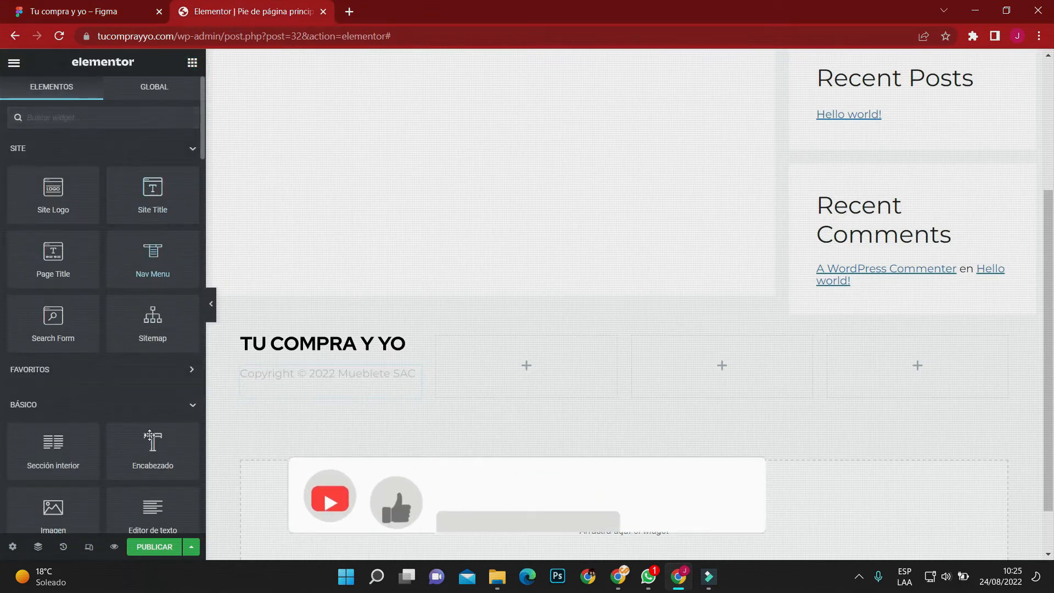
pyautogui.moveTo(152, 443); pyautogui.dragTo(499, 356)
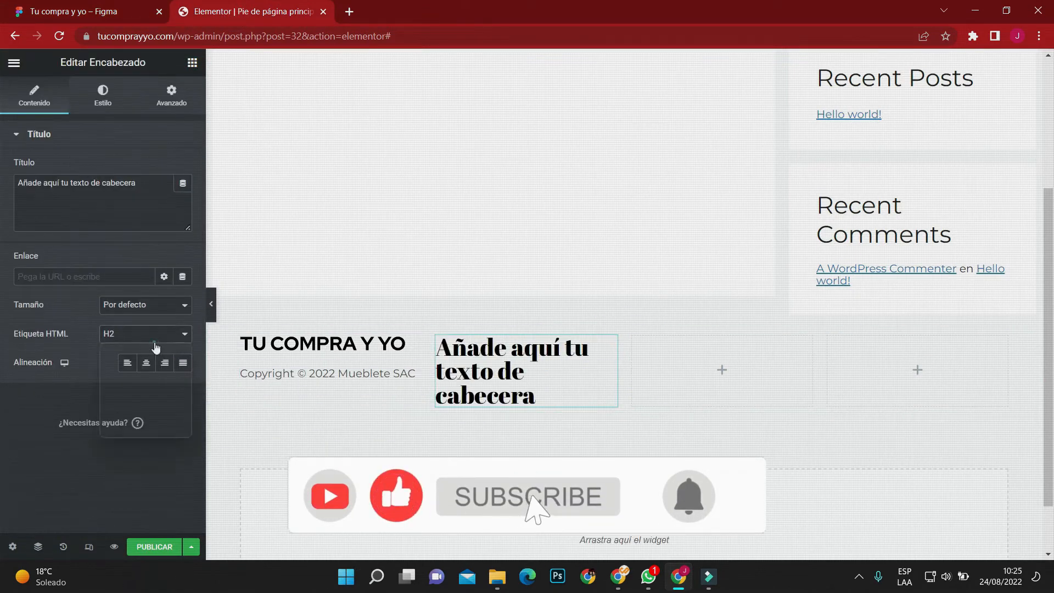
pyautogui.click(145, 333)
pyautogui.click(127, 375)
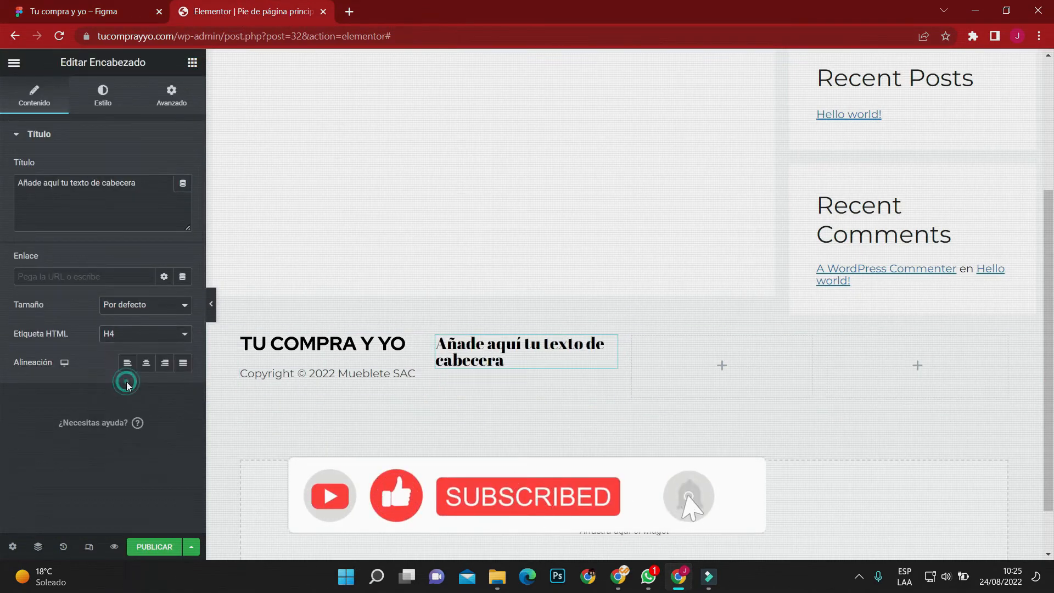
pyautogui.click(110, 10)
pyautogui.click(322, 5)
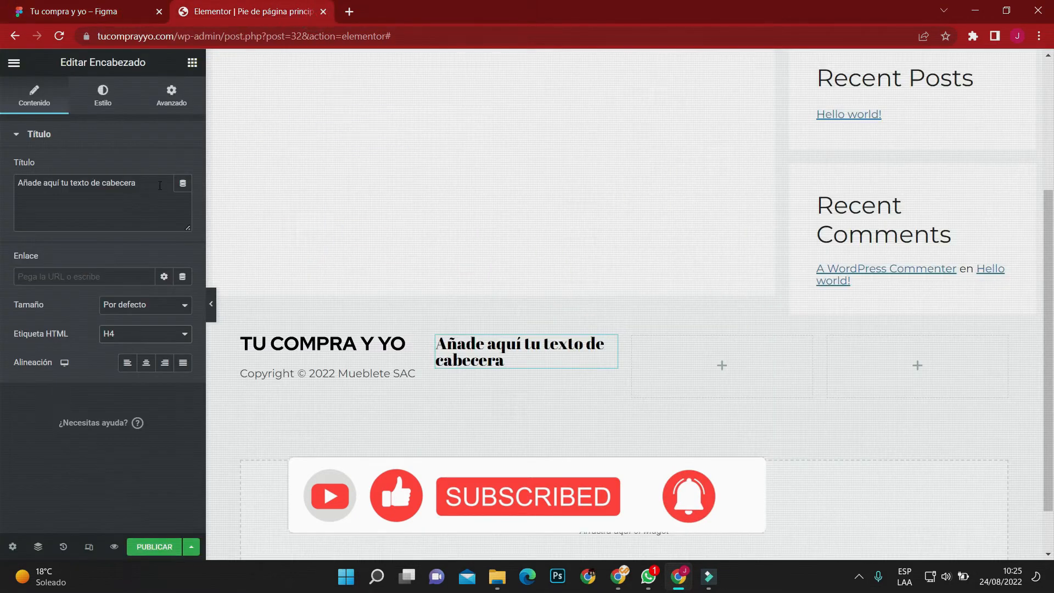
pyautogui.moveTo(157, 185); pyautogui.dragTo(2, 185)
pyautogui.write('Mn')
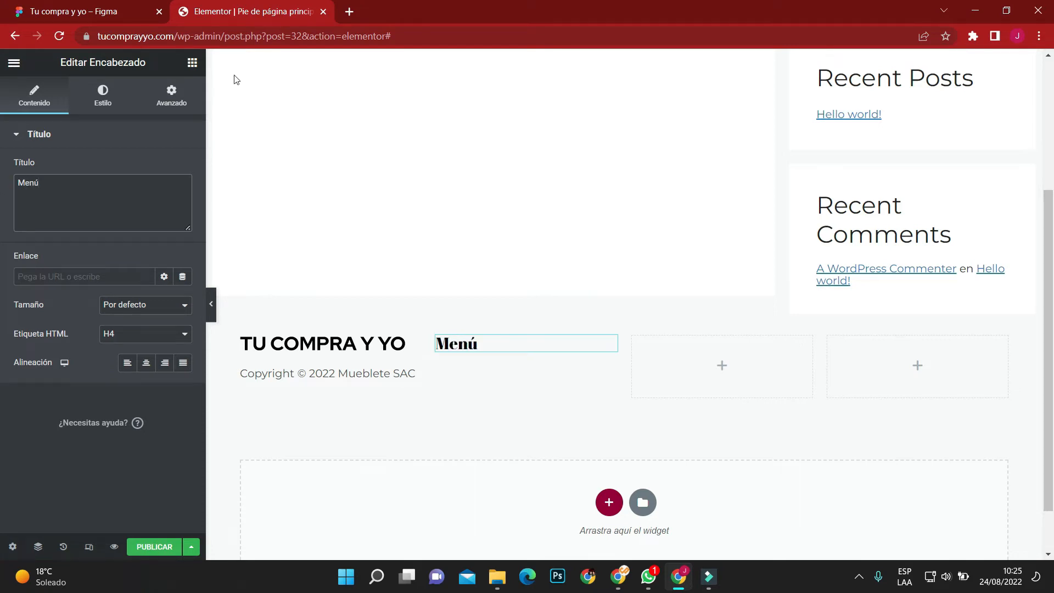
# Find the icon list widget and place it below the Menú heading.
pyautogui.click(192, 62)
pyautogui.write('list')
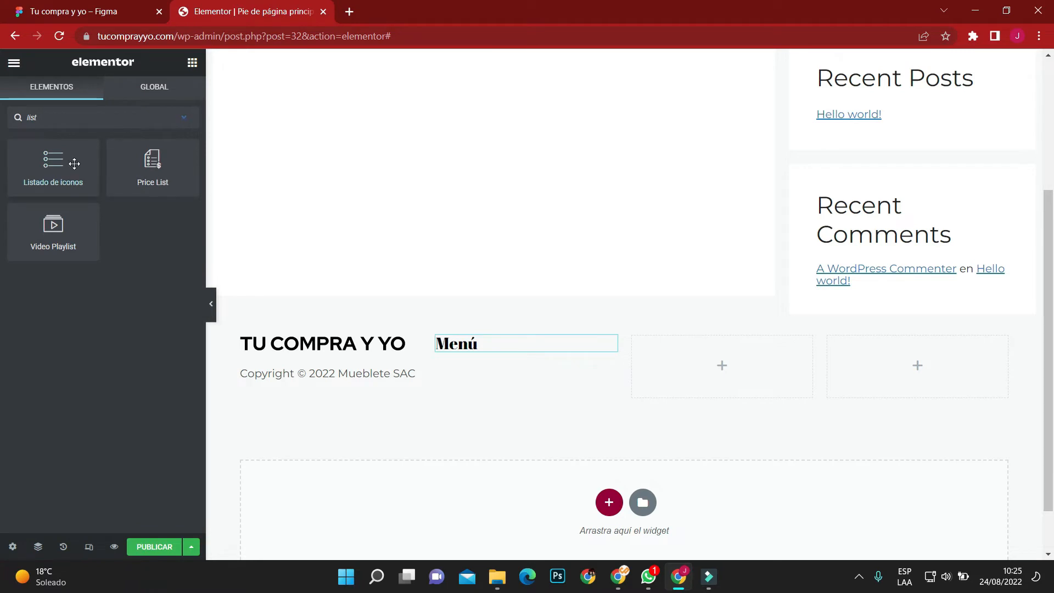
pyautogui.moveTo(74, 164); pyautogui.dragTo(482, 359)
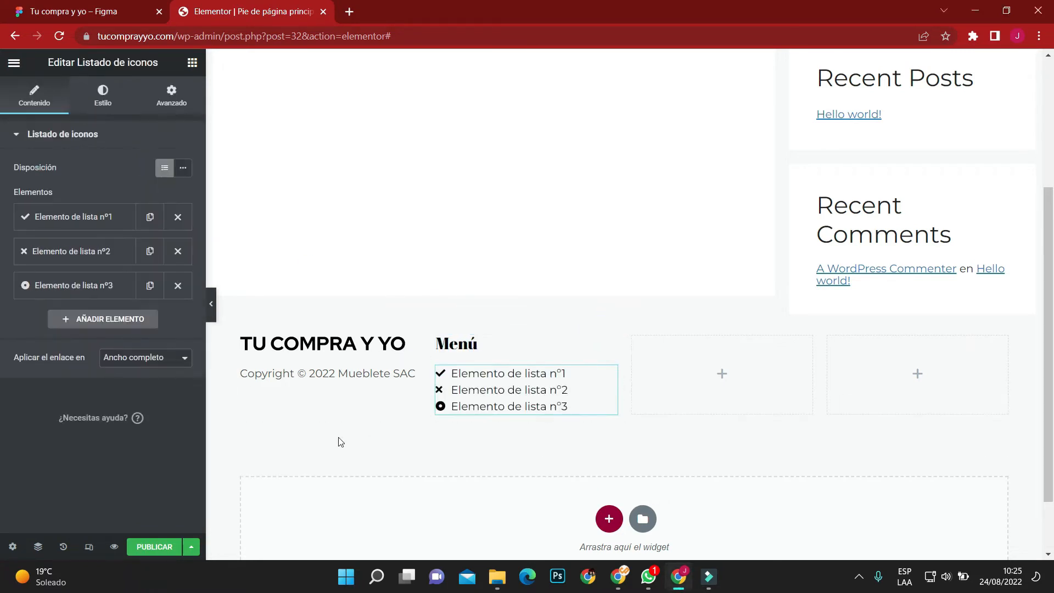
# Remove the icon from the first list item and delete the second and third items.
pyautogui.click(106, 215)
pyautogui.click(171, 307)
pyautogui.click(99, 214)
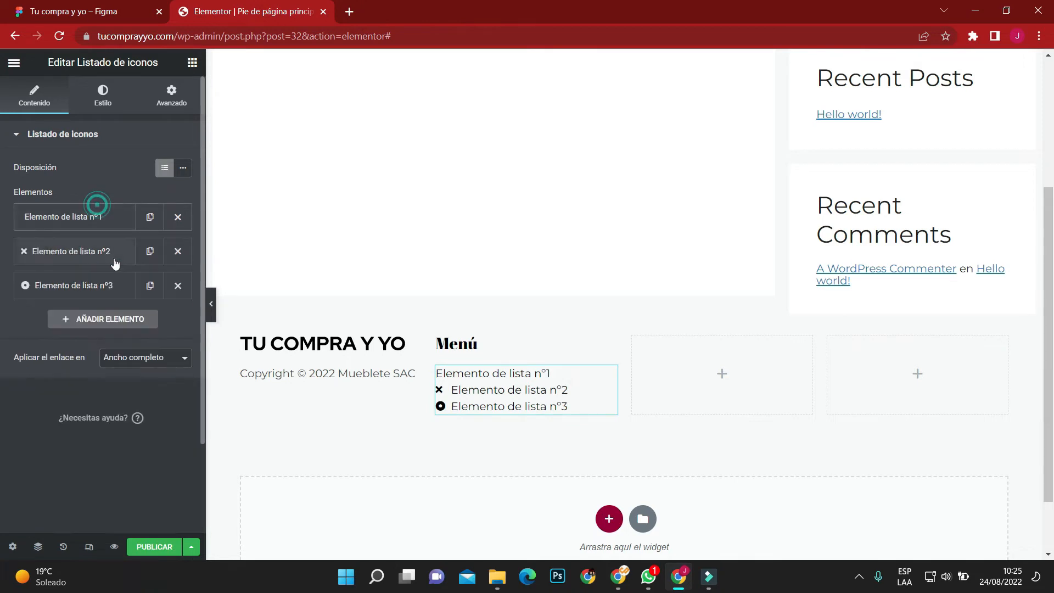
pyautogui.click(174, 251)
pyautogui.click(173, 250)
# Check the menu entries in the Figma footer and set the remaining list item's text to "Inicio".
pyautogui.click(110, 11)
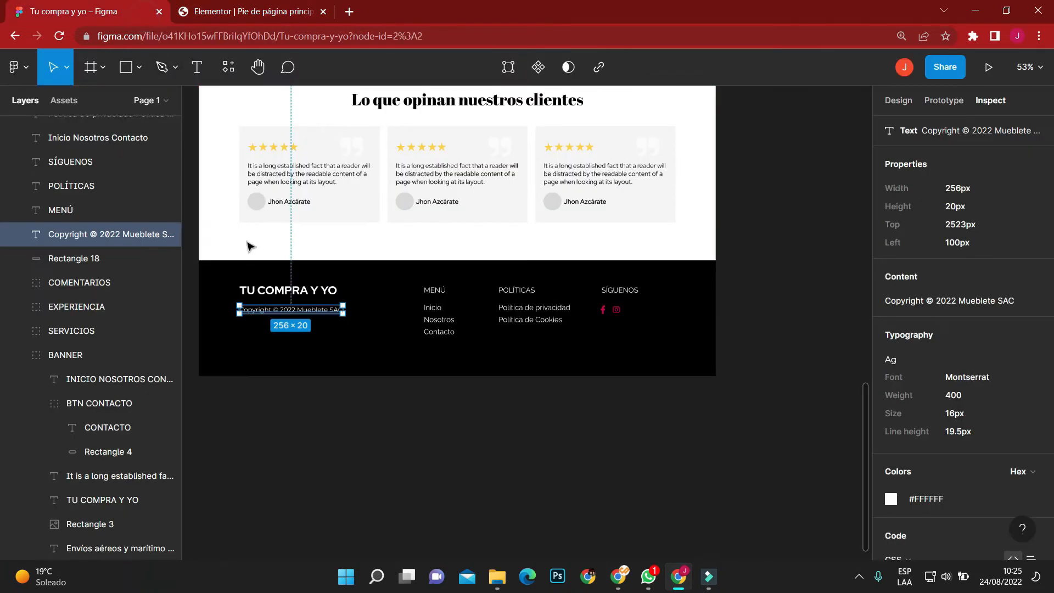
pyautogui.click(250, 11)
pyautogui.click(98, 215)
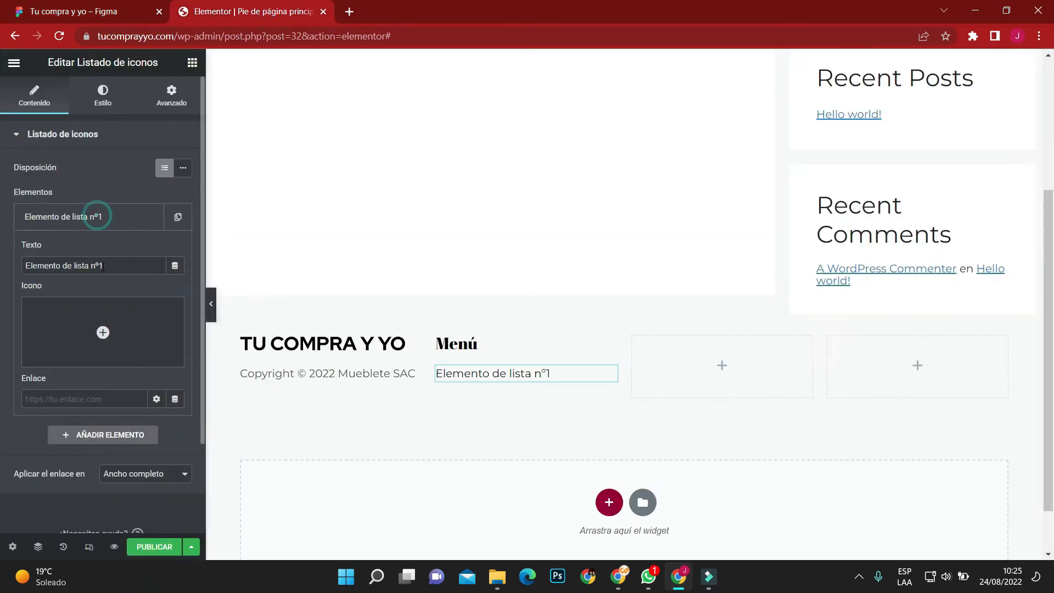
pyautogui.tripleClick(106, 265)
pyautogui.write('Inicio')
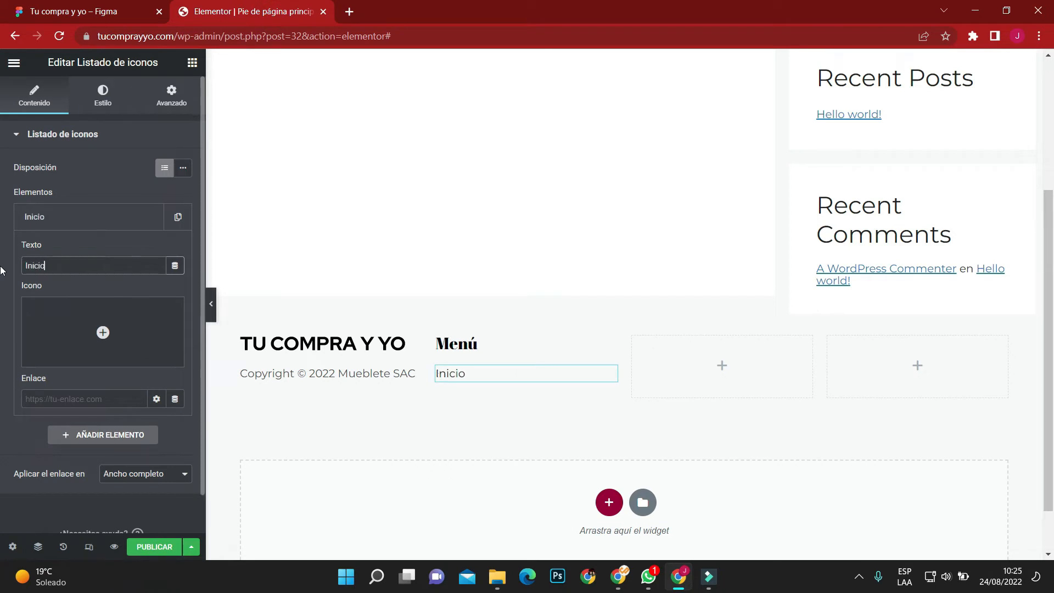
pyautogui.click(98, 215)
# Duplicate the Inicio list item and set the copy's text to "Nosotros".
pyautogui.click(178, 217)
pyautogui.click(78, 250)
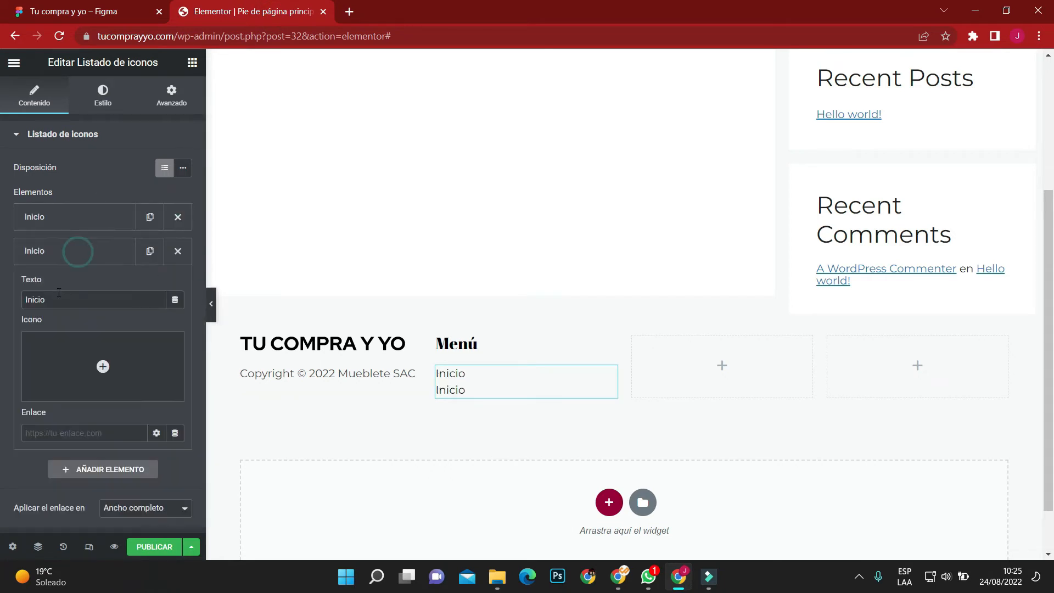
pyautogui.doubleClick(63, 301)
pyautogui.write('Nosotros')
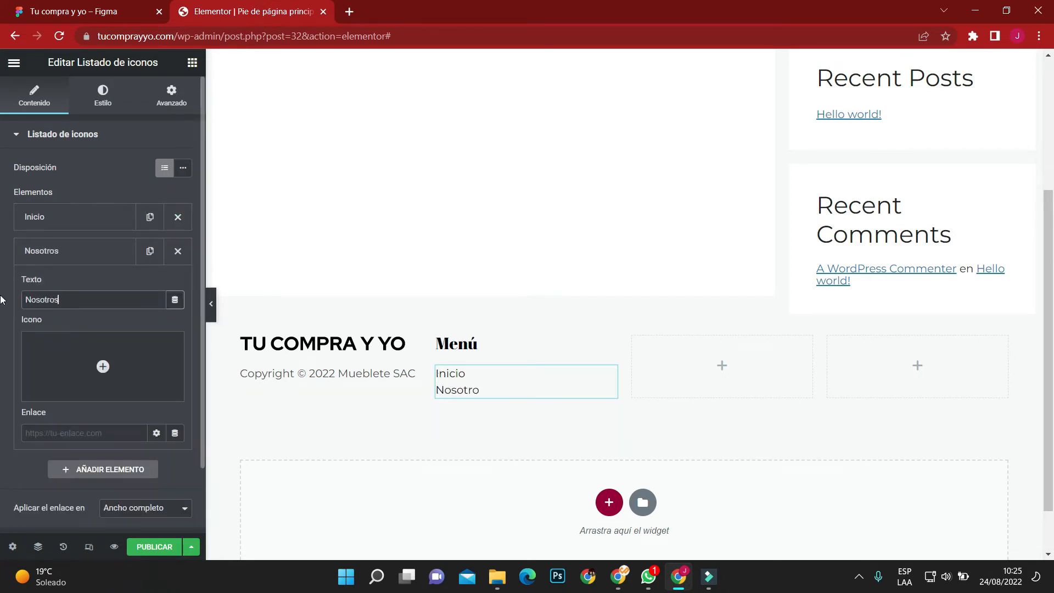
pyautogui.click(65, 428)
pyautogui.moveTo(208, 36); pyautogui.dragTo(57, 37)
pyautogui.hotkey('ctrl', 'c')
pyautogui.click(66, 429)
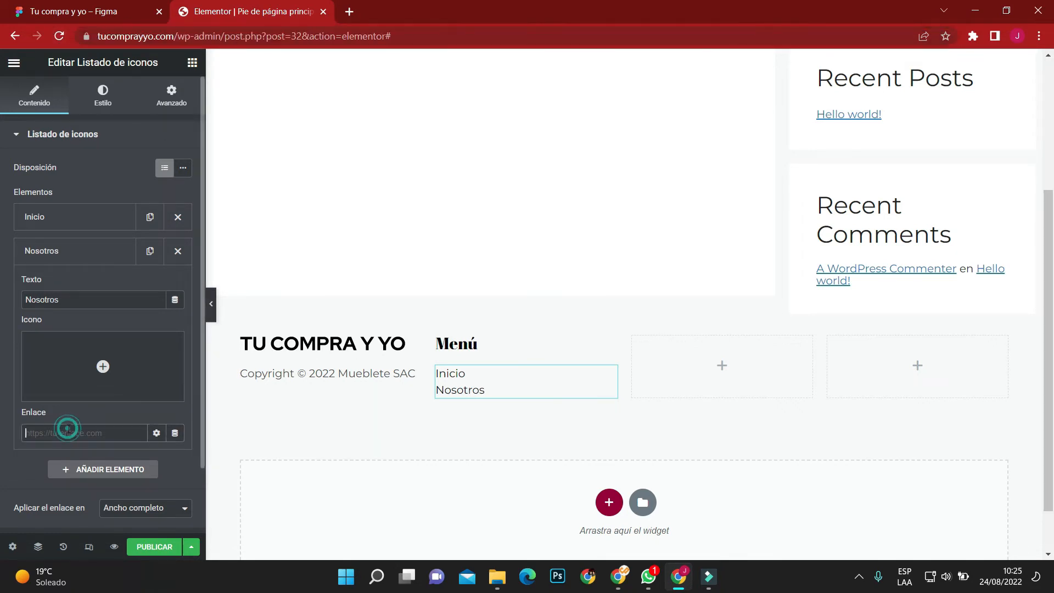
pyautogui.hotkey('ctrl', 'v')
pyautogui.write('nosot')
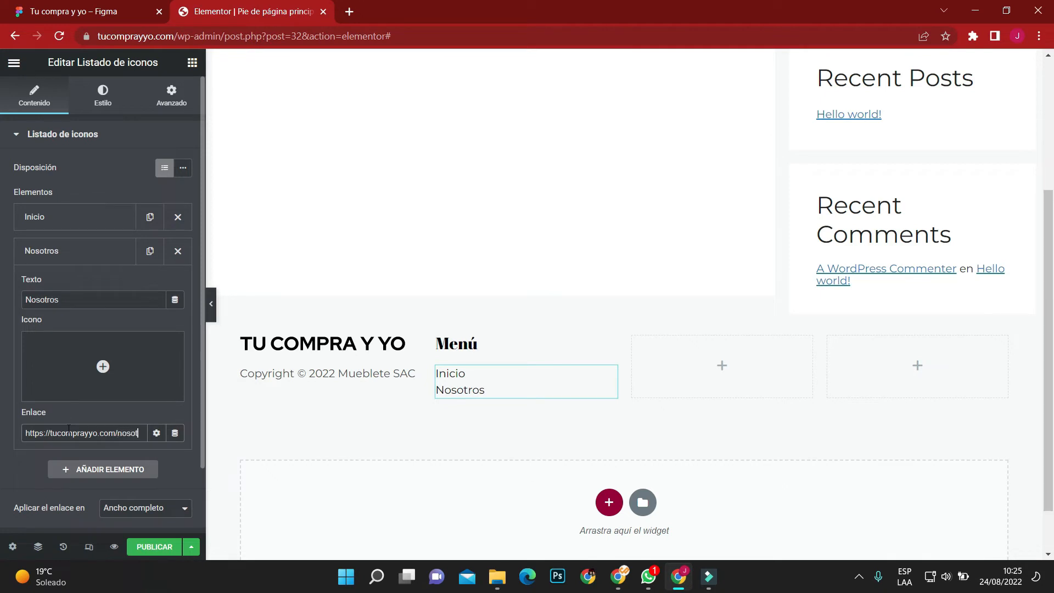
pyautogui.write('ros')
# Try reusing the Nosotros link for the Inicio list item, and clear it again.
pyautogui.hotkey('ctrl', 'a')
pyautogui.hotkey('ctrl', 'c')
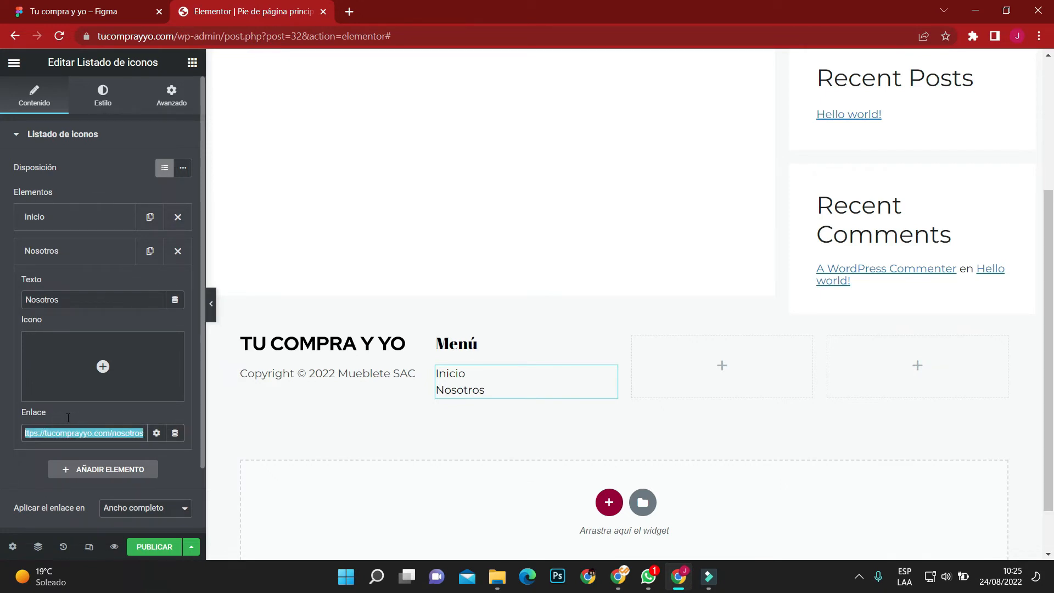
pyautogui.click(58, 219)
pyautogui.click(81, 400)
pyautogui.hotkey('ctrl', 'v')
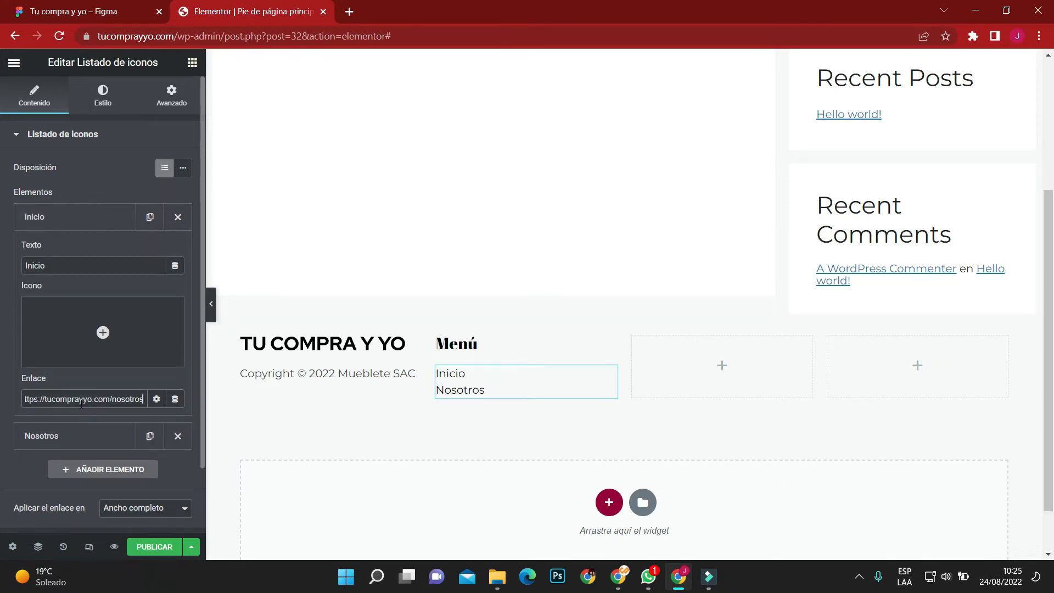
pyautogui.hotkey('ctrl', 'a')
pyautogui.press('BackSpace')
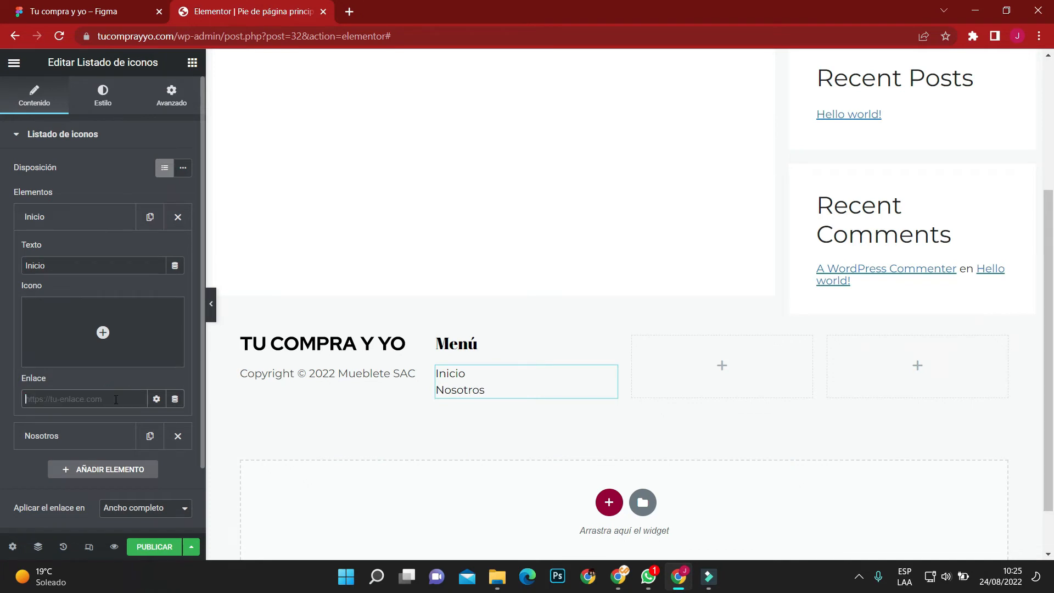
pyautogui.click(88, 221)
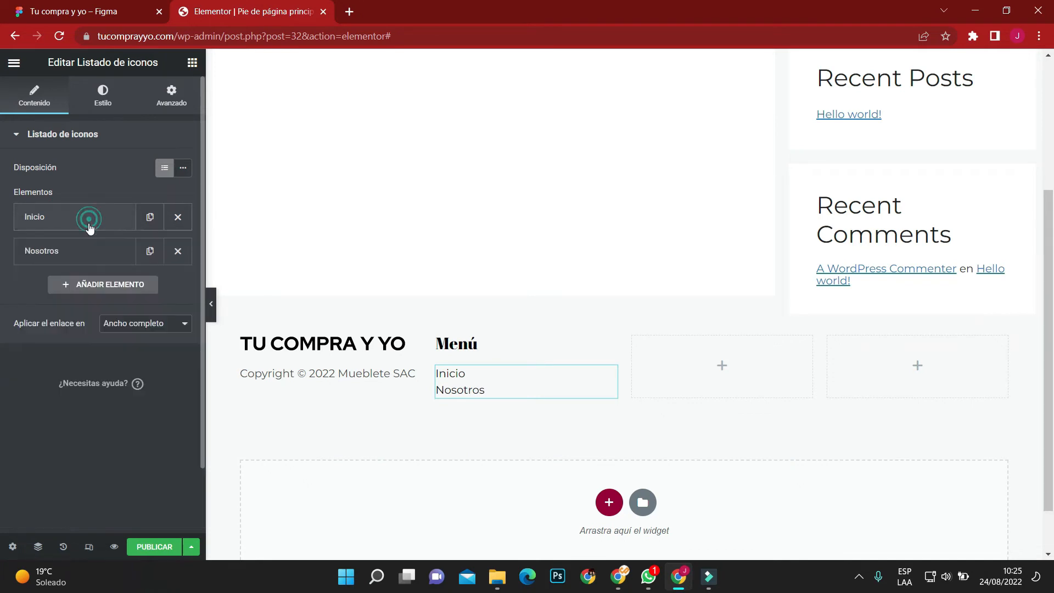
pyautogui.click(85, 253)
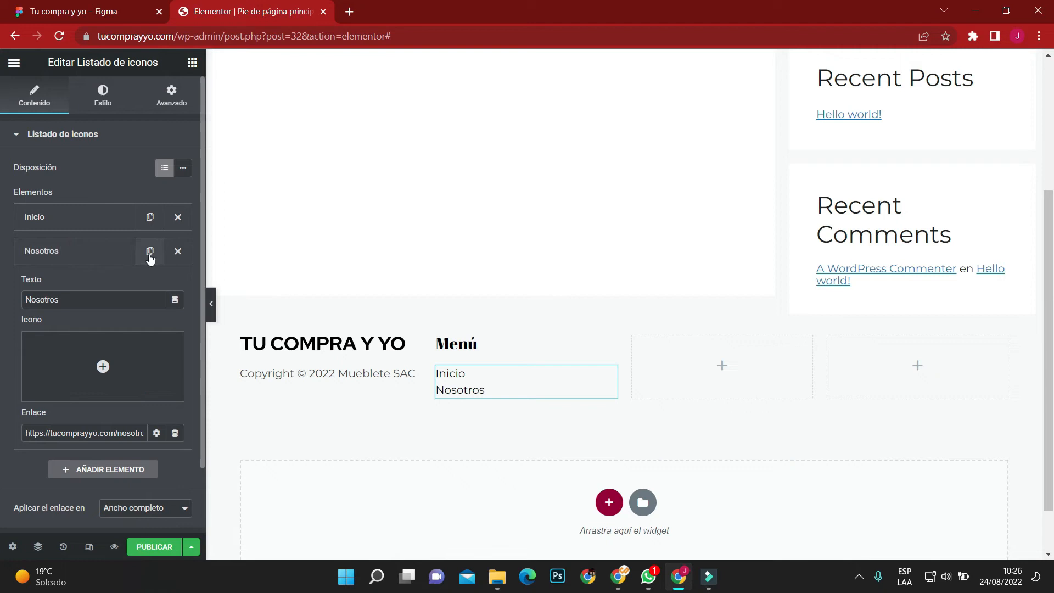
pyautogui.tripleClick(93, 433)
pyautogui.click(88, 267)
pyautogui.click(82, 258)
pyautogui.click(150, 251)
pyautogui.click(94, 291)
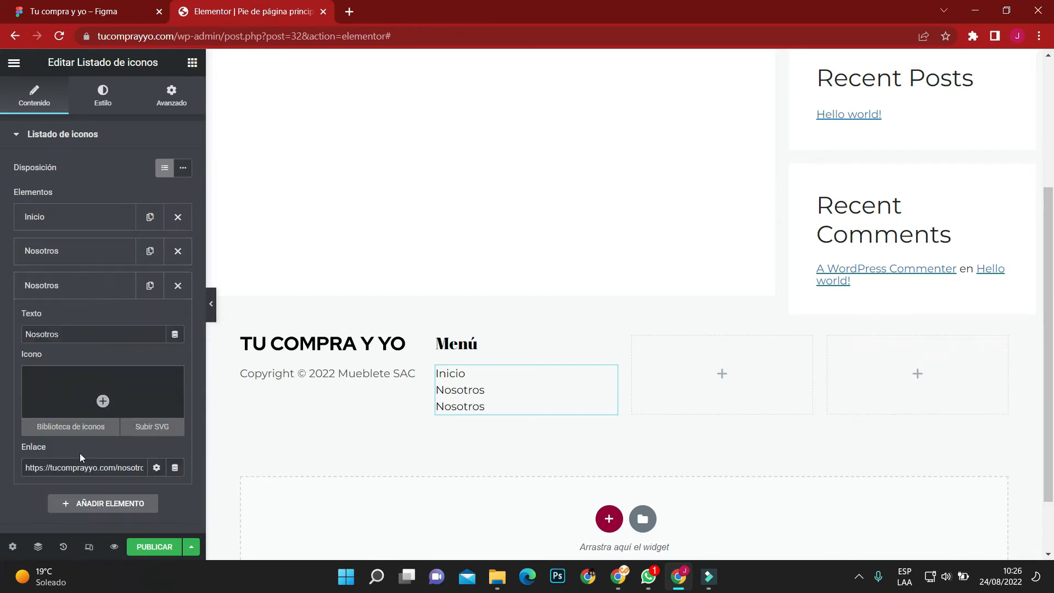
pyautogui.tripleClick(83, 469)
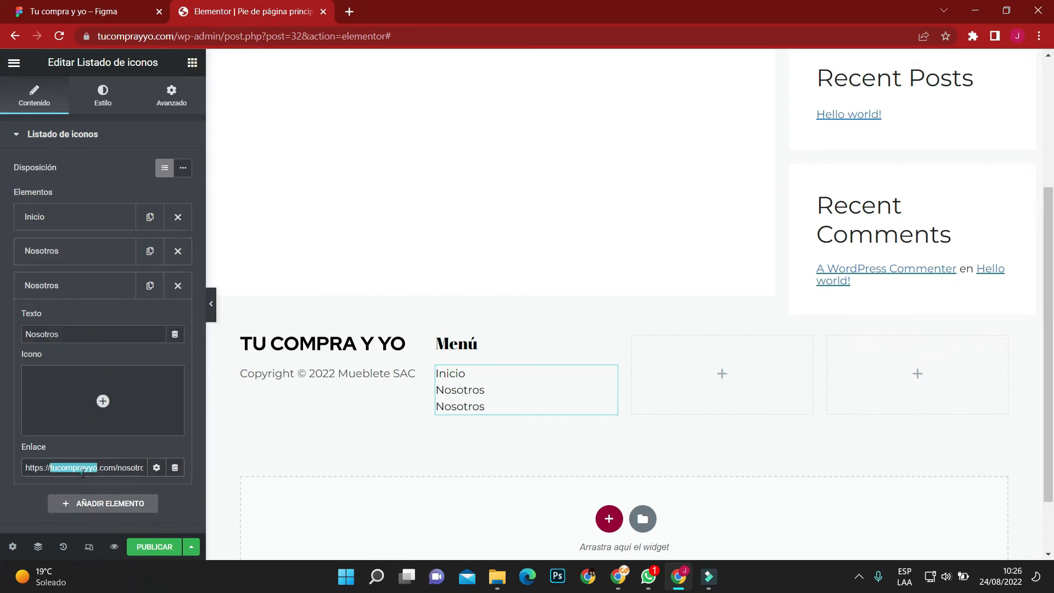
pyautogui.click(137, 468)
pyautogui.moveTo(117, 468); pyautogui.dragTo(145, 469)
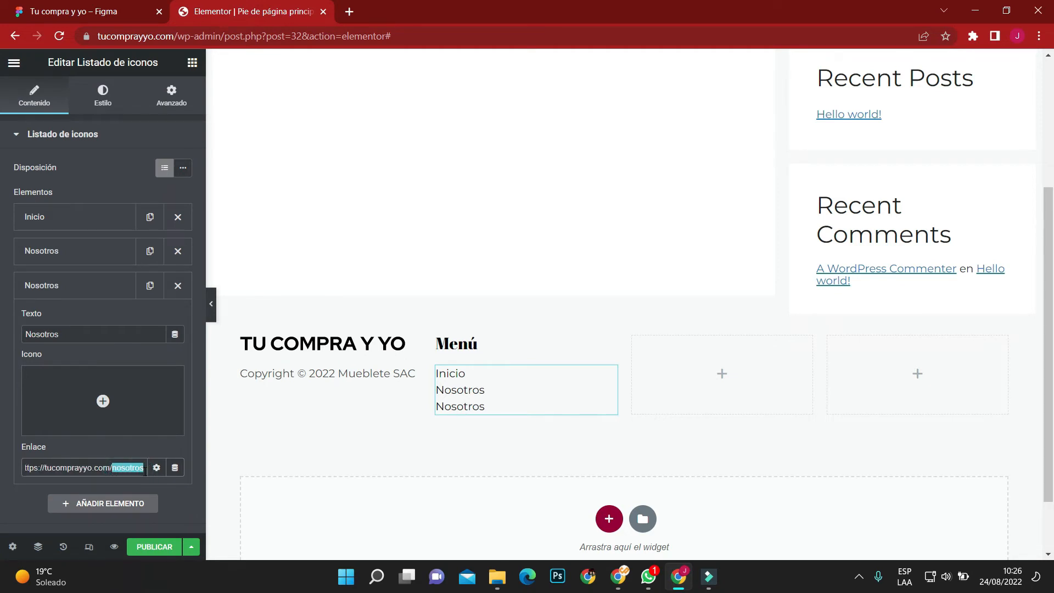
pyautogui.write('contacto')
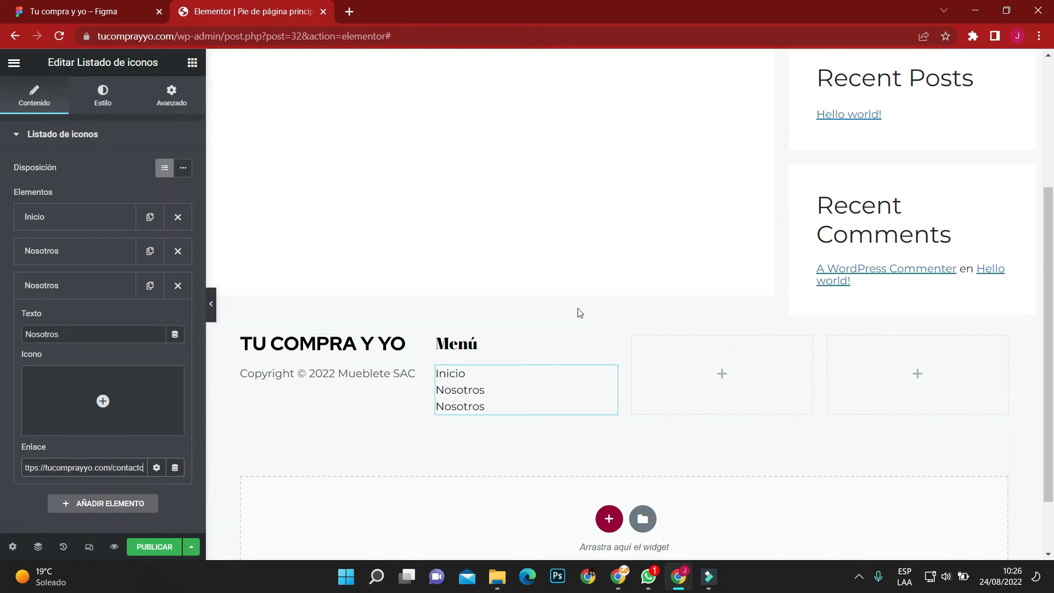
# Duplicate the Menú heading and move the copy into the footer's empty third column.
pyautogui.rightClick(608, 345)
pyautogui.click(624, 372)
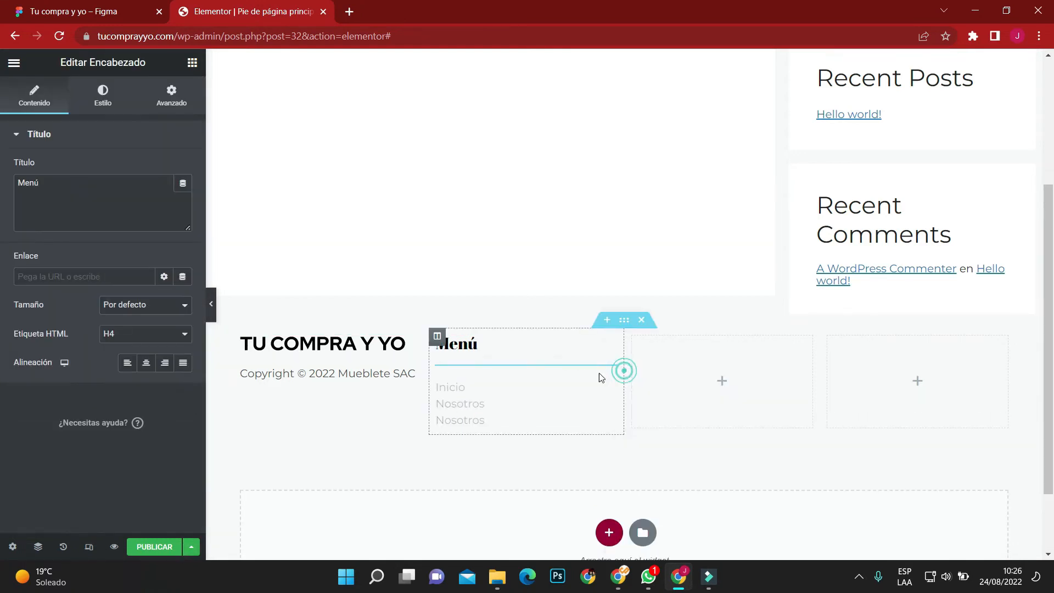
pyautogui.moveTo(607, 373); pyautogui.dragTo(680, 357)
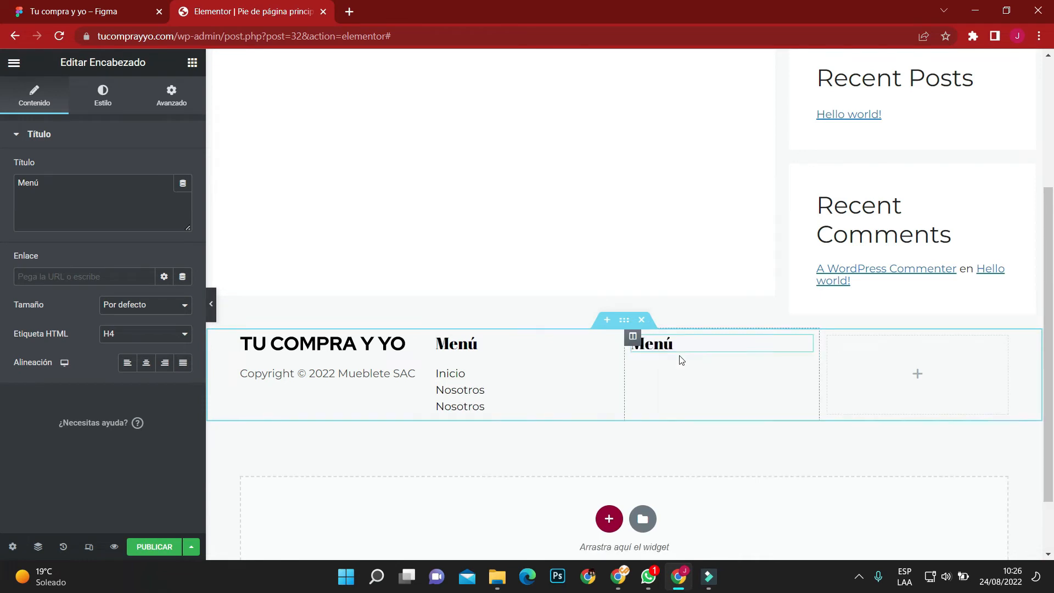
# Try a font weight of 300 on the Menú heading and restore weight 500.
pyautogui.click(609, 341)
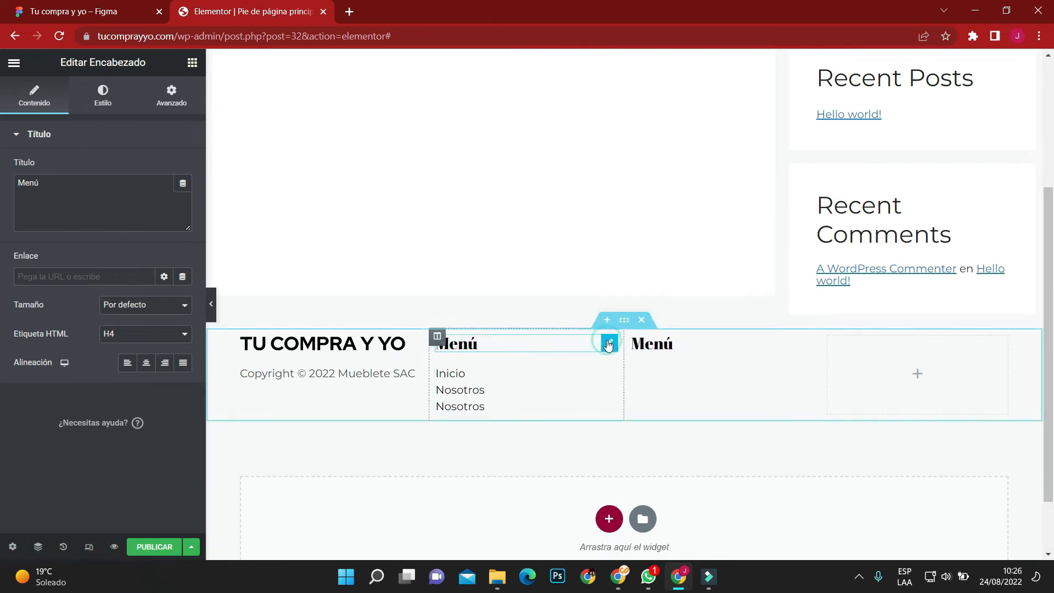
pyautogui.click(110, 93)
pyautogui.click(181, 195)
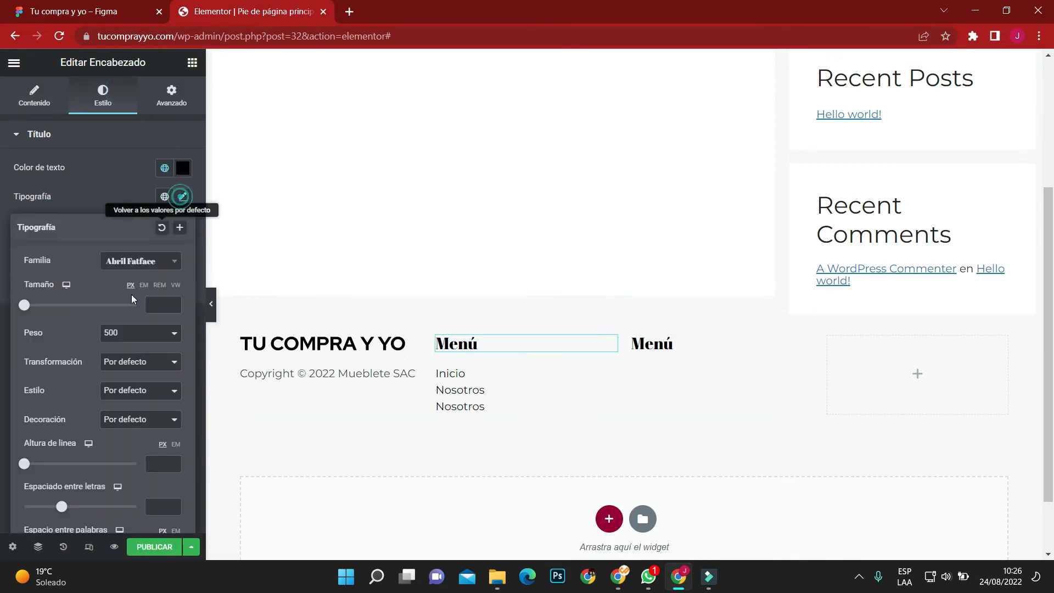
pyautogui.click(133, 333)
pyautogui.click(131, 370)
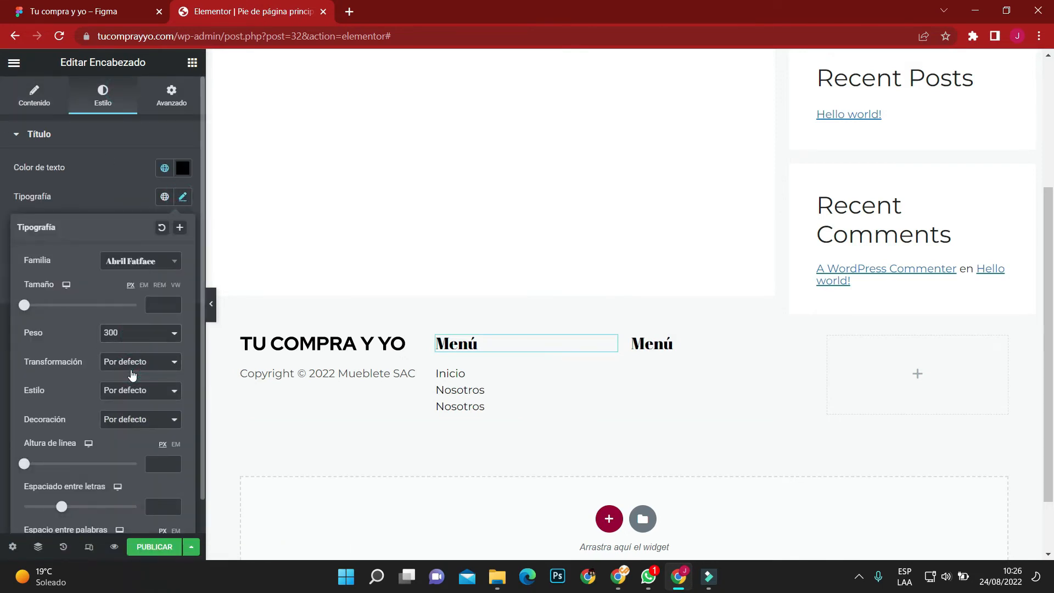
pyautogui.click(129, 336)
pyautogui.click(120, 404)
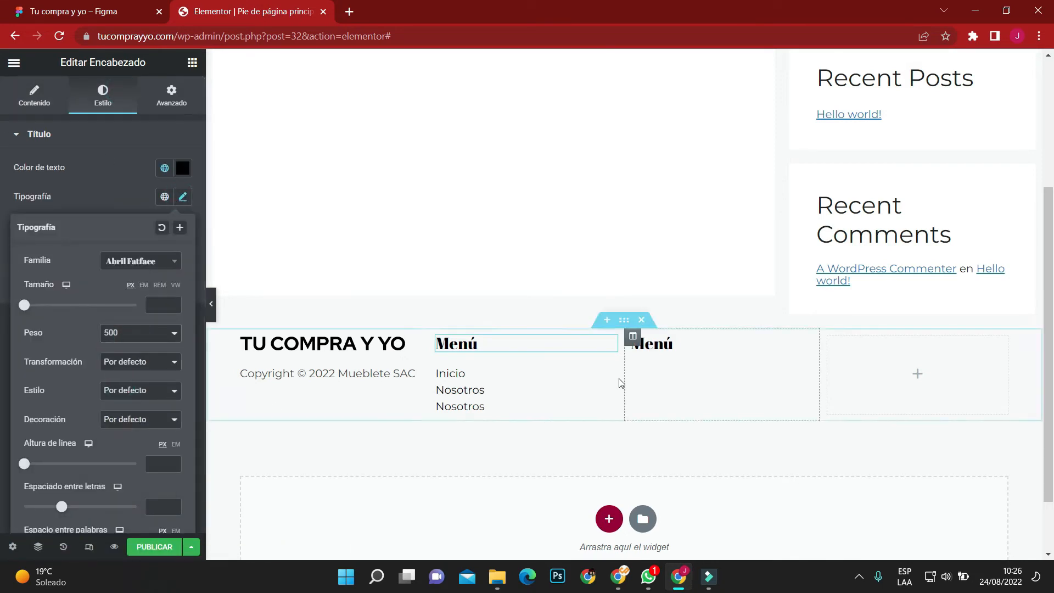
# Check the footer headings in the Figma design and set the third column's heading text to "Políticas".
pyautogui.click(90, 11)
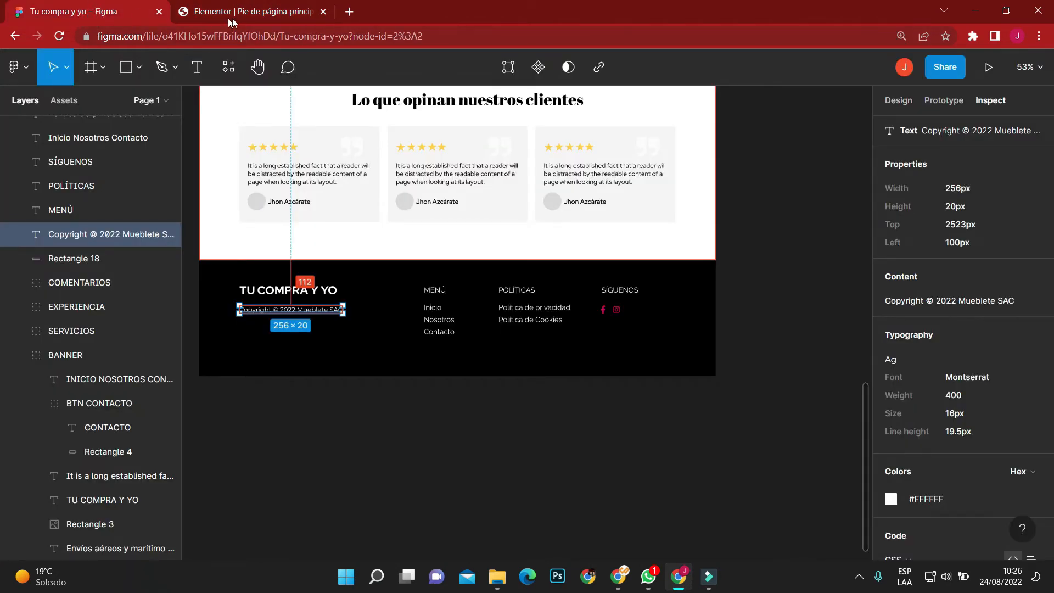
pyautogui.click(264, 12)
pyautogui.click(715, 346)
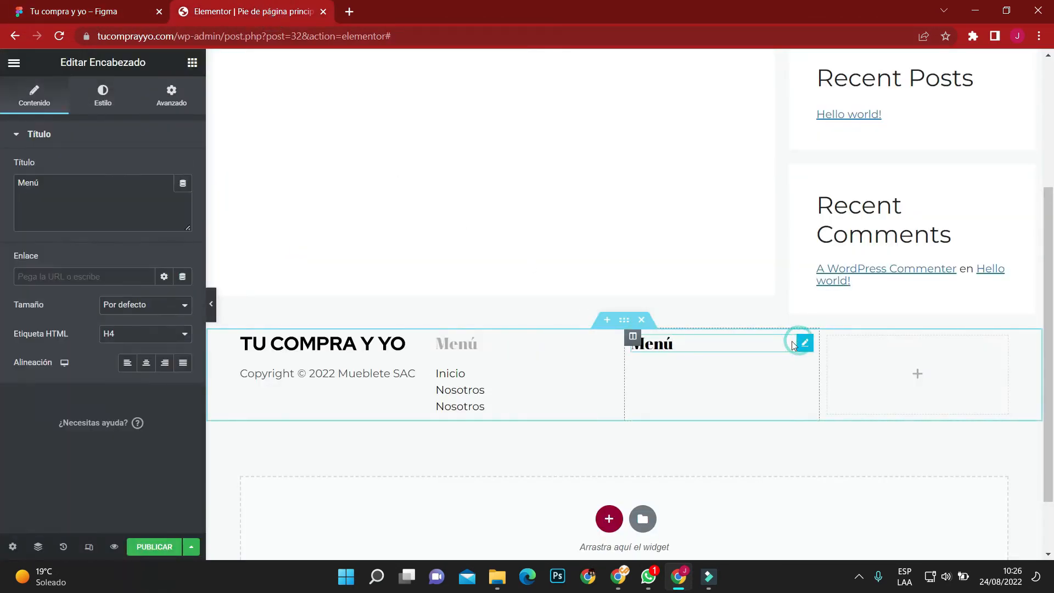
pyautogui.moveTo(41, 183); pyautogui.dragTo(2, 172)
pyautogui.write('Políticas')
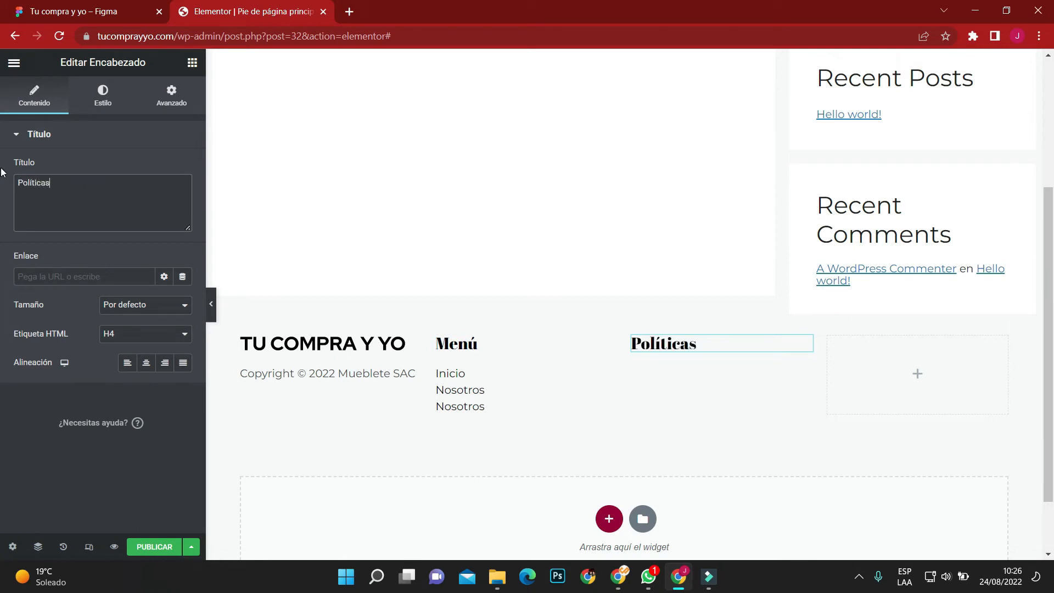
# Duplicate the Políticas heading into the fourth column and set the copy's text to "Síguenos".
pyautogui.click(110, 5)
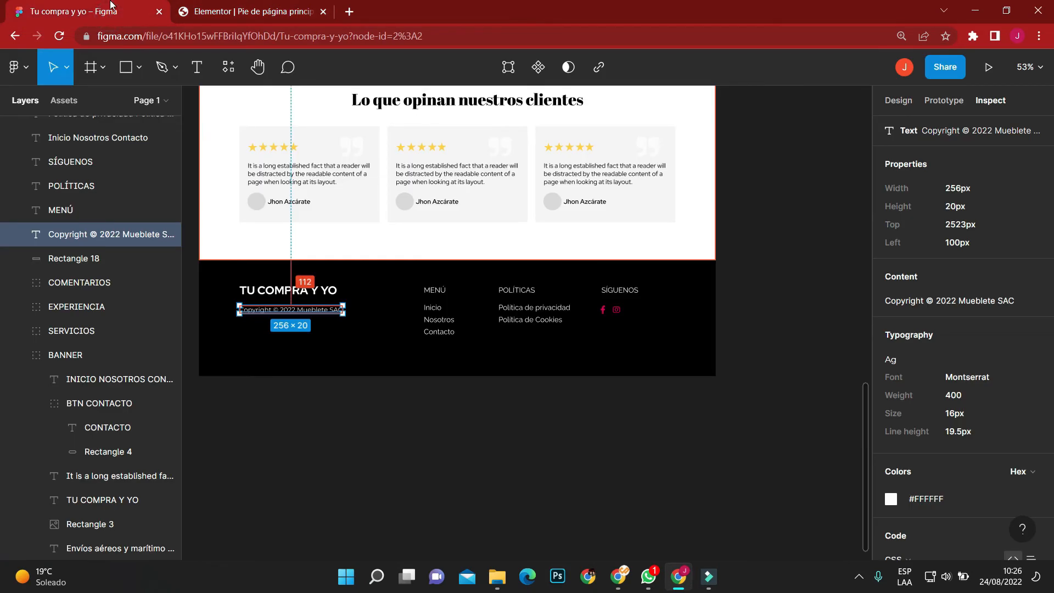
pyautogui.click(203, 5)
pyautogui.rightClick(802, 346)
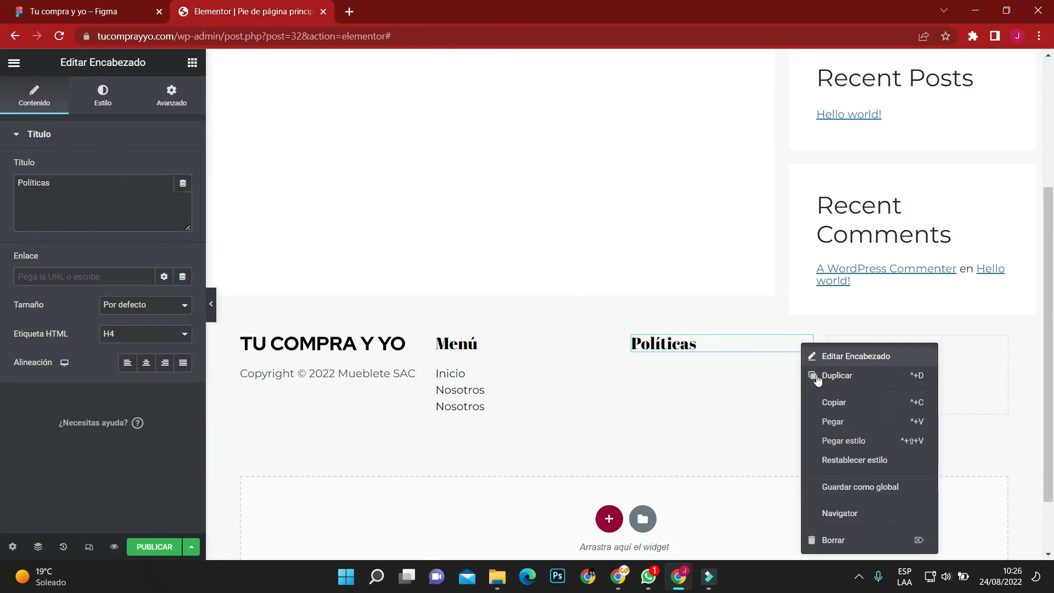
pyautogui.click(816, 374)
pyautogui.moveTo(804, 371); pyautogui.dragTo(906, 345)
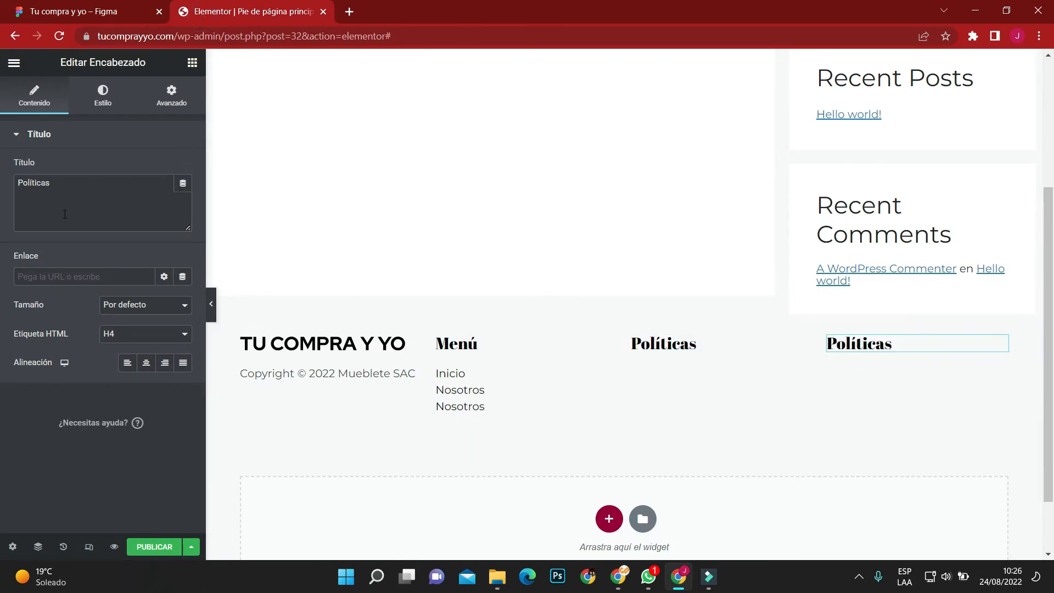
pyautogui.moveTo(64, 191); pyautogui.dragTo(2, 181)
pyautogui.write('Síguenos')
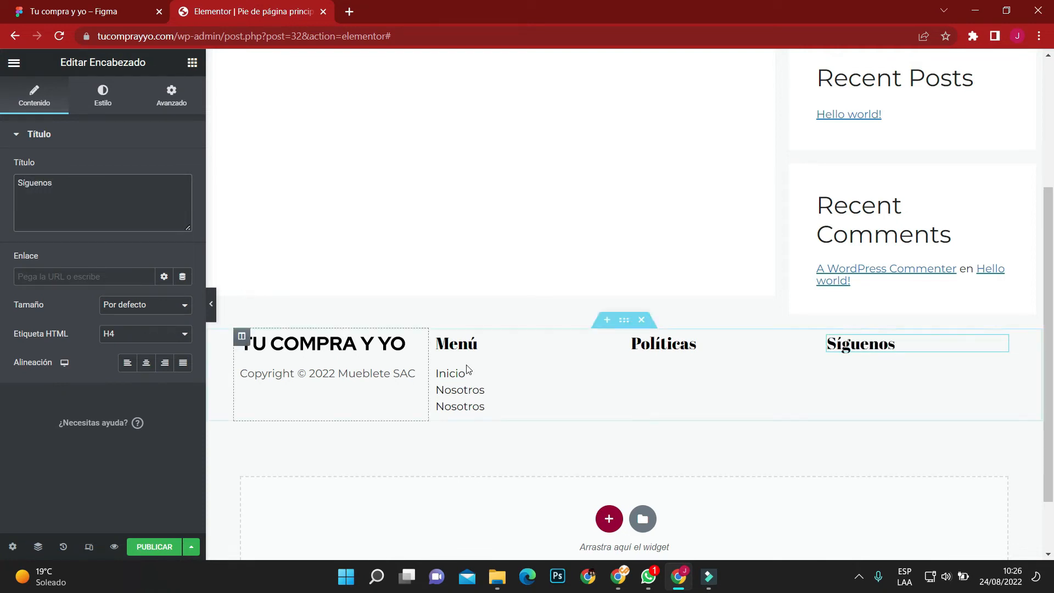
# Compare with the Figma footer and set the footer section's padding to 2 em above and 1 em below.
pyautogui.click(85, 21)
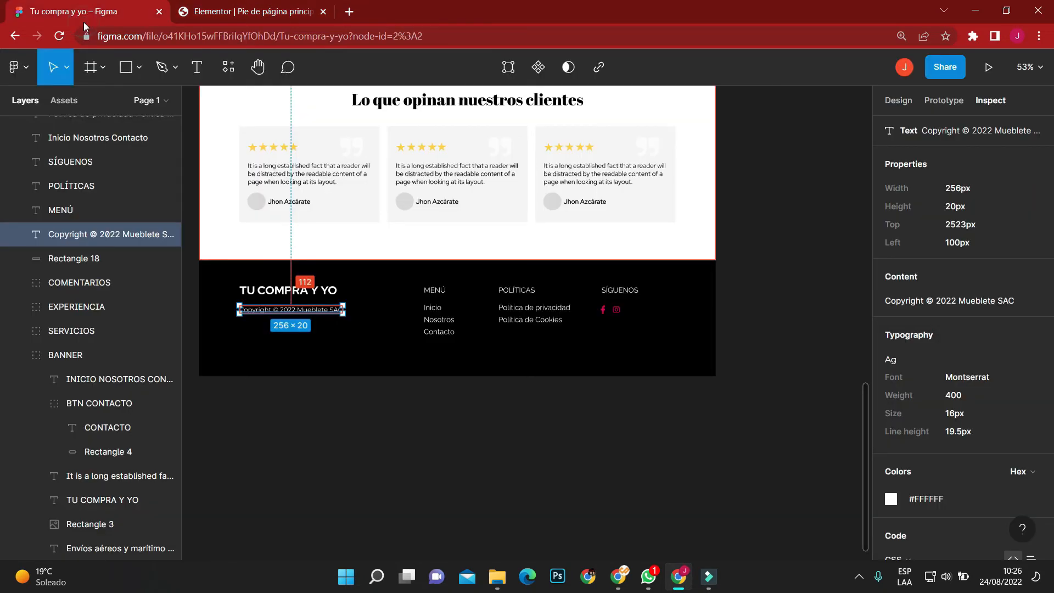
pyautogui.click(197, 7)
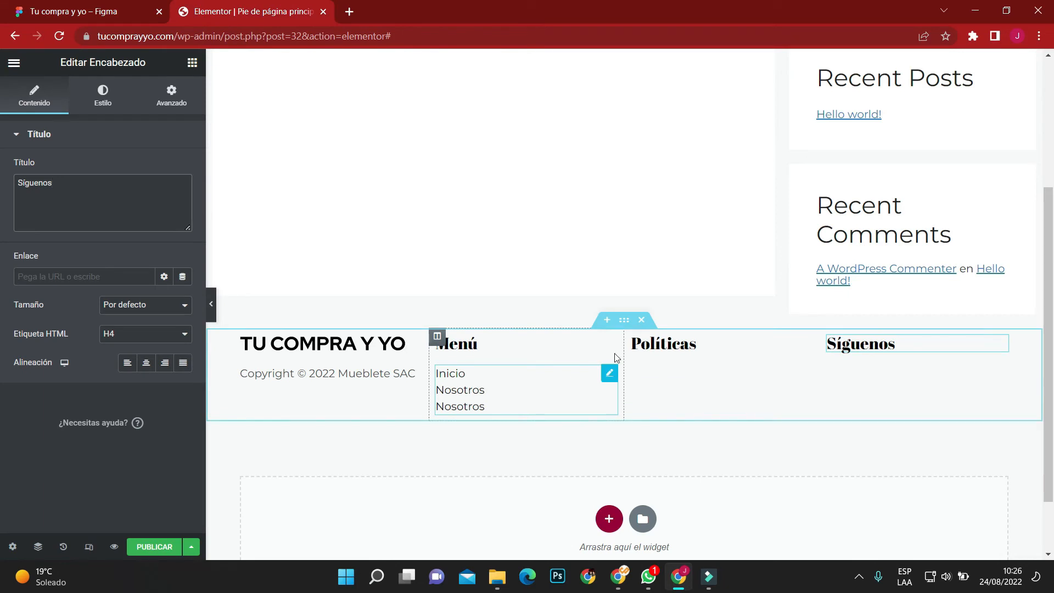
pyautogui.click(623, 319)
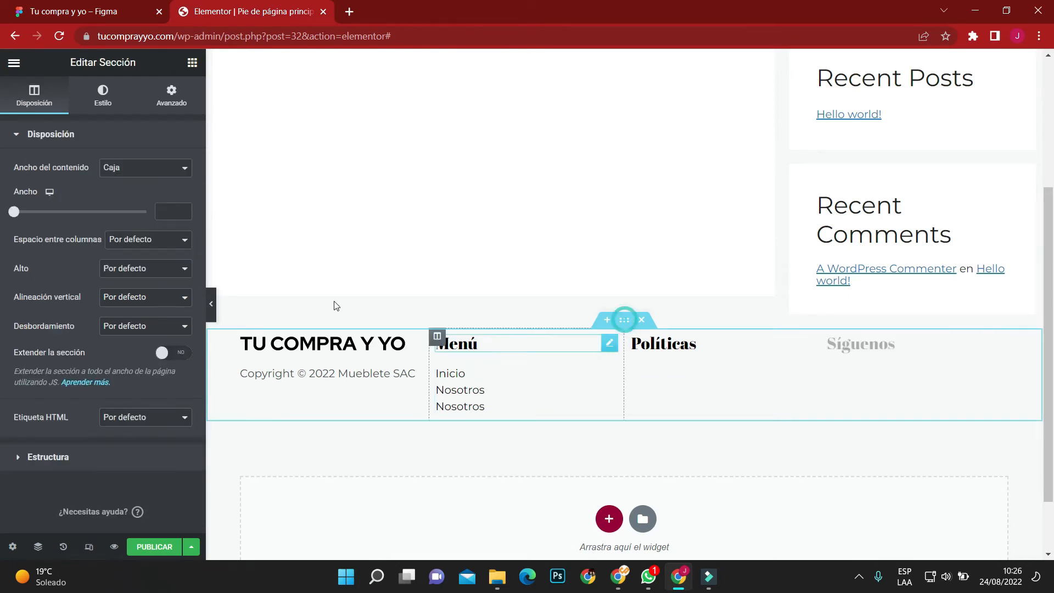
pyautogui.click(176, 98)
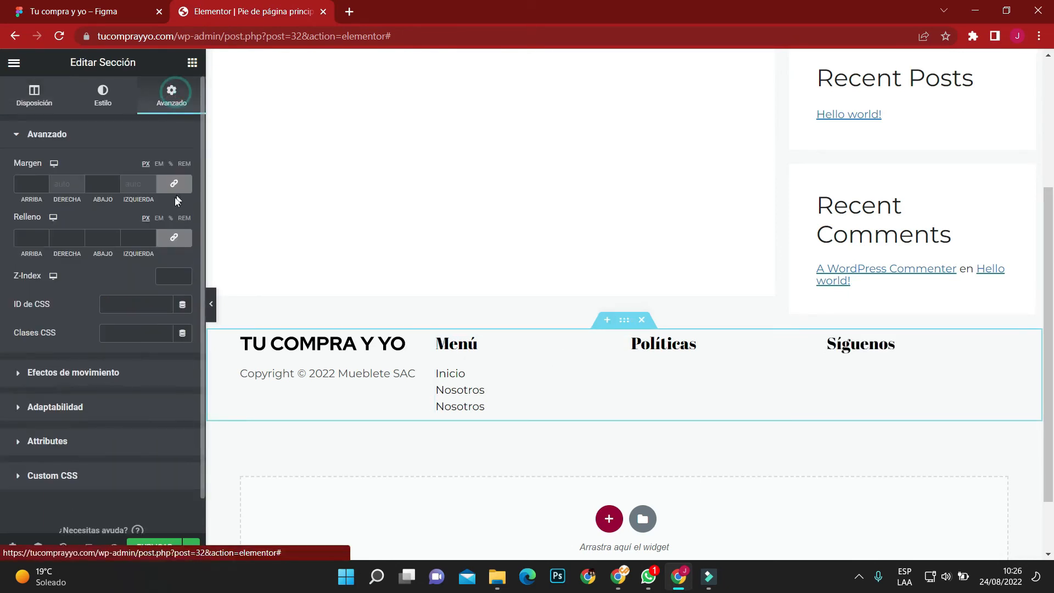
pyautogui.write('1')
pyautogui.doubleClick(28, 241)
pyautogui.write('2')
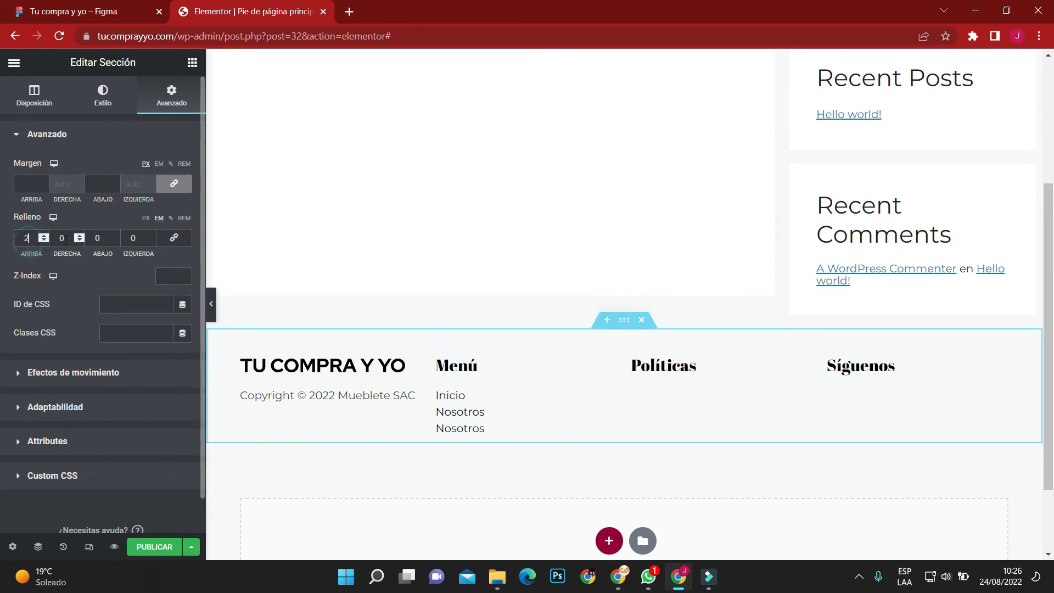
pyautogui.write('1')
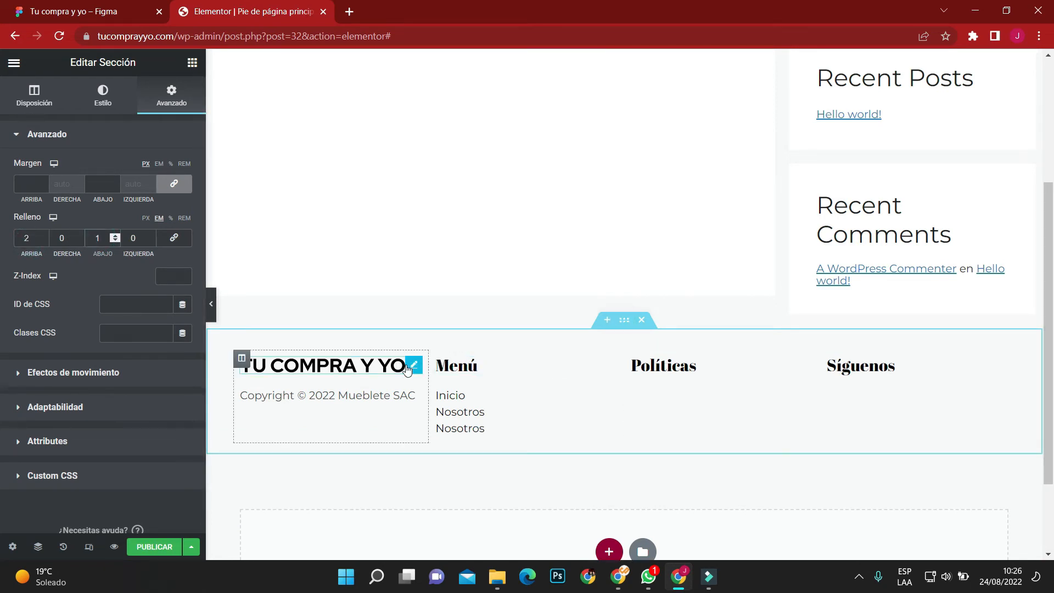
# Give the footer section a classic background in dark grey #626262.
pyautogui.click(103, 94)
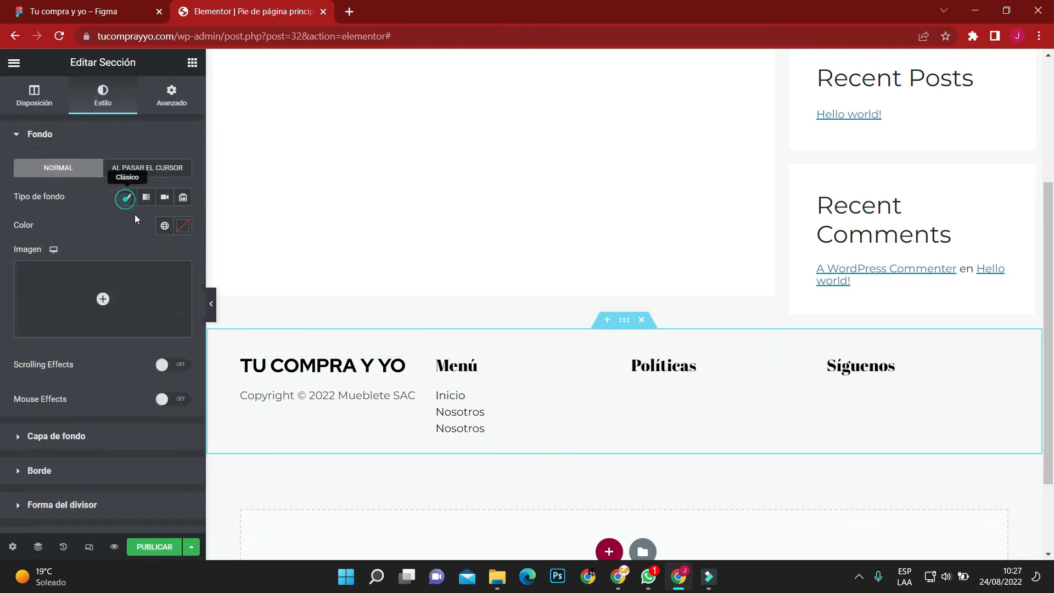
pyautogui.click(183, 225)
pyautogui.click(25, 390)
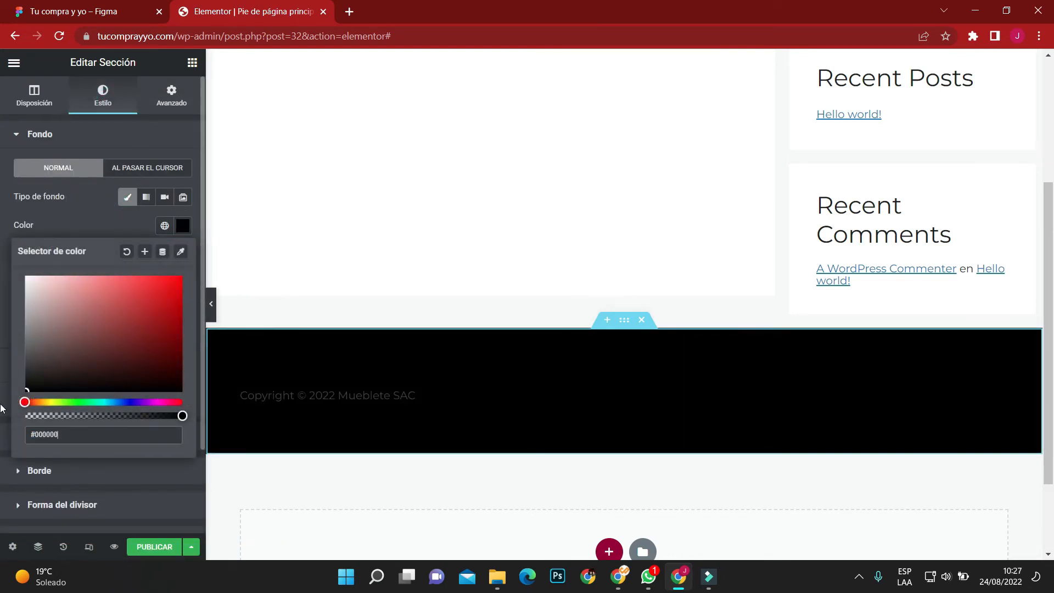
pyautogui.click(26, 348)
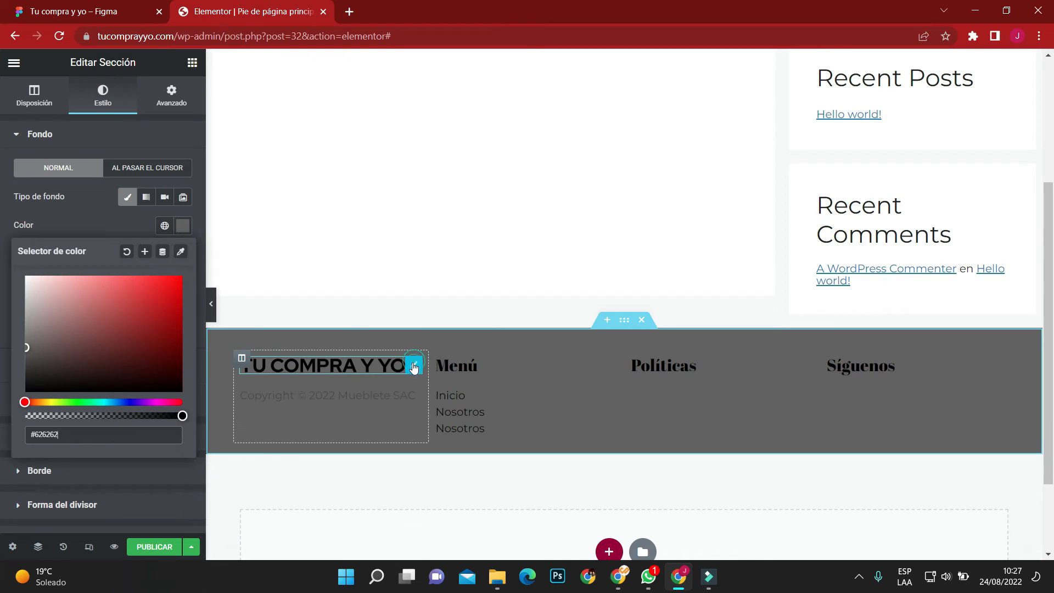
# Check the footer logo image's style options and inspect the TU COMPRA Y YO logo text in the Figma footer.
pyautogui.click(414, 367)
pyautogui.click(107, 103)
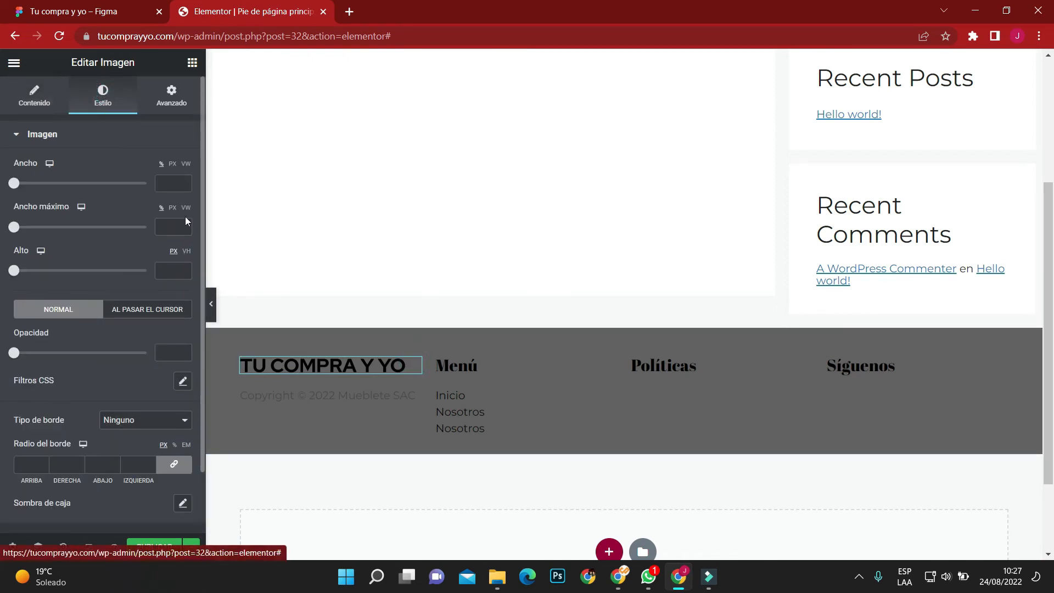
pyautogui.click(77, 11)
pyautogui.click(329, 291)
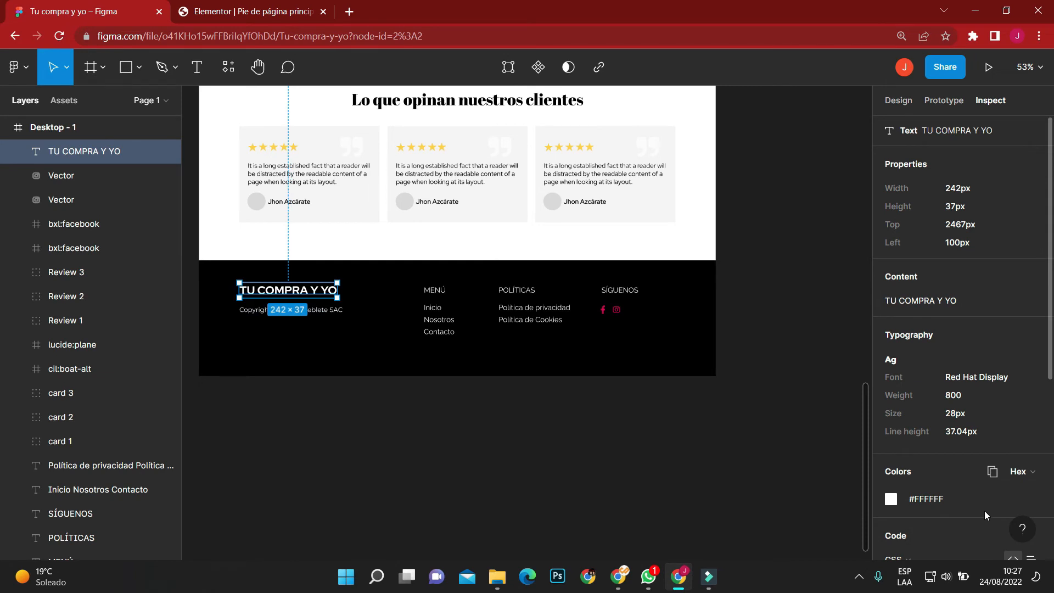
pyautogui.click(241, 11)
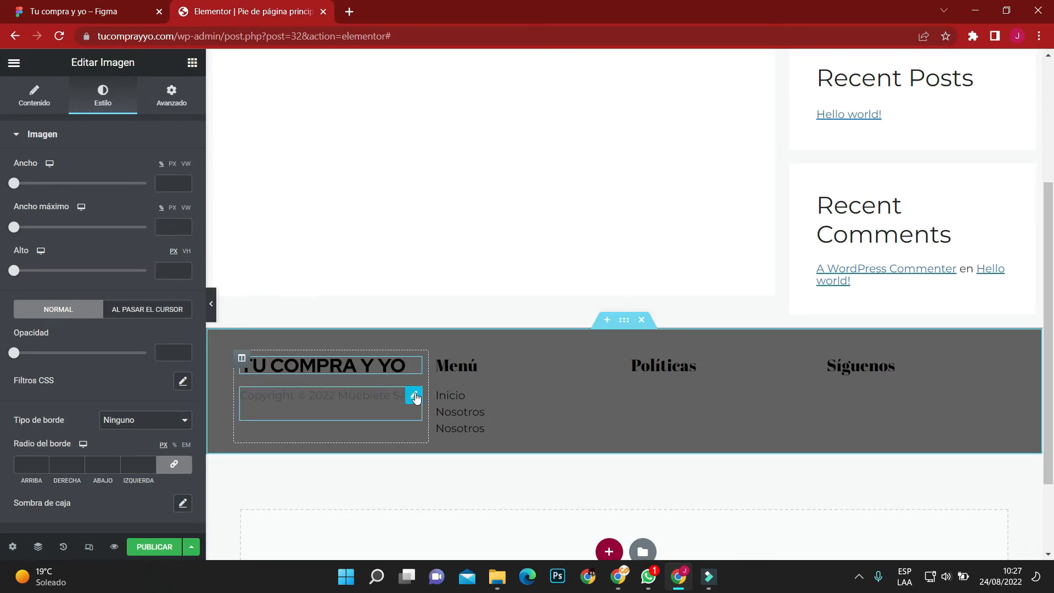
# Set the text colour of the copyright line in the first footer column to white.
pyautogui.click(414, 395)
pyautogui.click(99, 94)
pyautogui.click(182, 196)
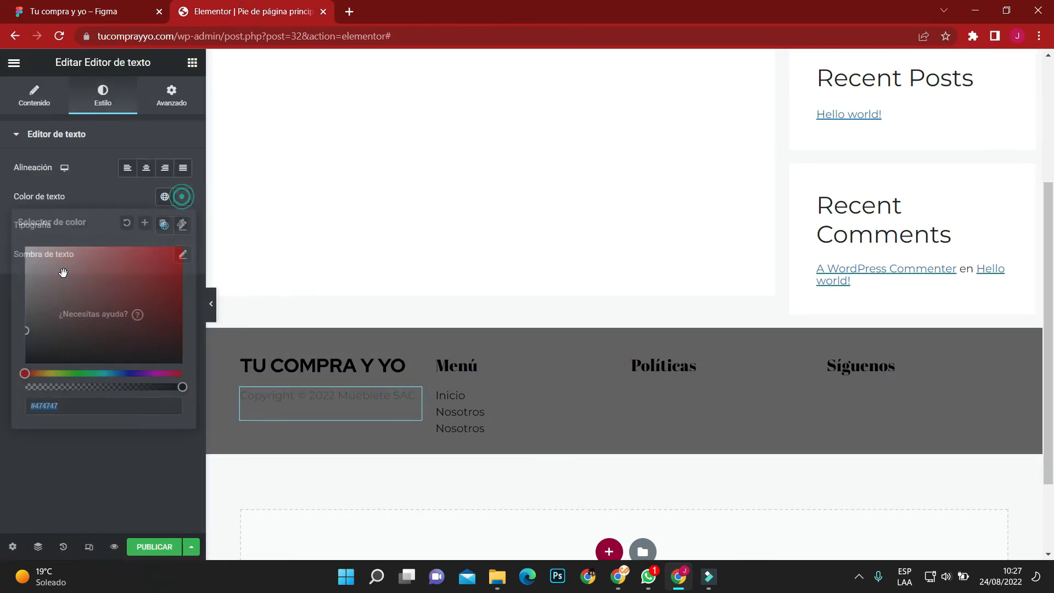
pyautogui.moveTo(50, 284); pyautogui.dragTo(3, 218)
pyautogui.click(17, 211)
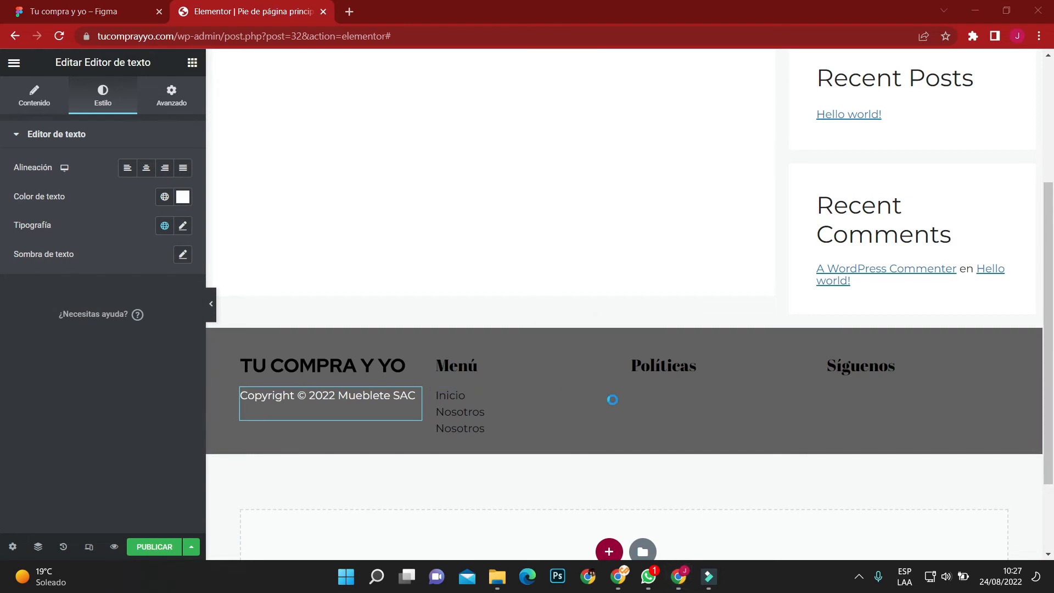
# Set the text colour of the menu icon list in the second footer column to white.
pyautogui.click(606, 394)
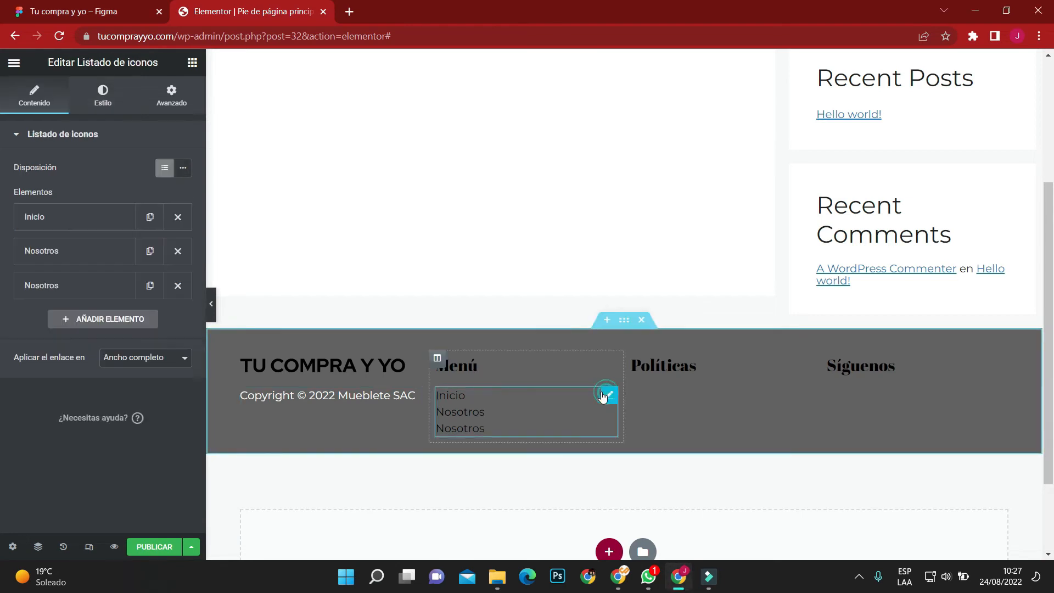
pyautogui.click(82, 111)
pyautogui.click(100, 283)
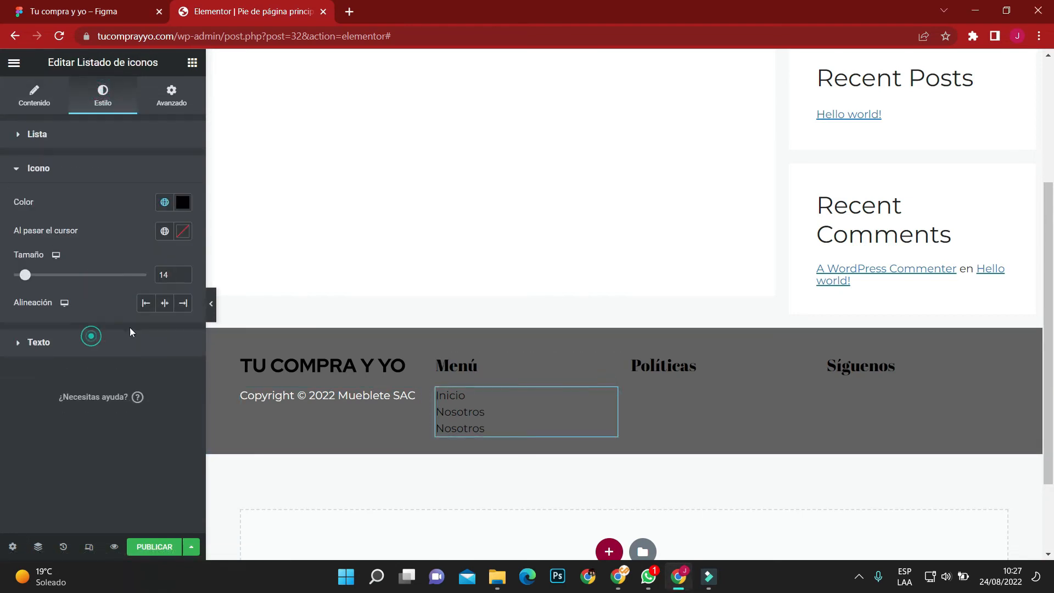
pyautogui.click(91, 336)
pyautogui.click(182, 236)
pyautogui.moveTo(88, 318); pyautogui.dragTo(11, 258)
pyautogui.click(17, 229)
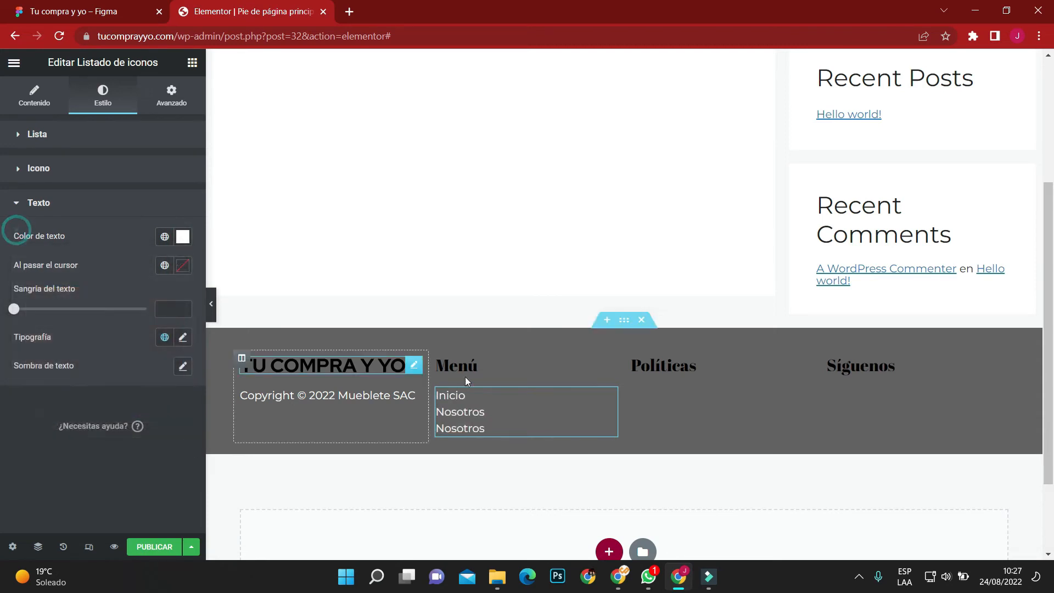
# Set the Menú heading's text colour to white.
pyautogui.click(607, 359)
pyautogui.click(180, 169)
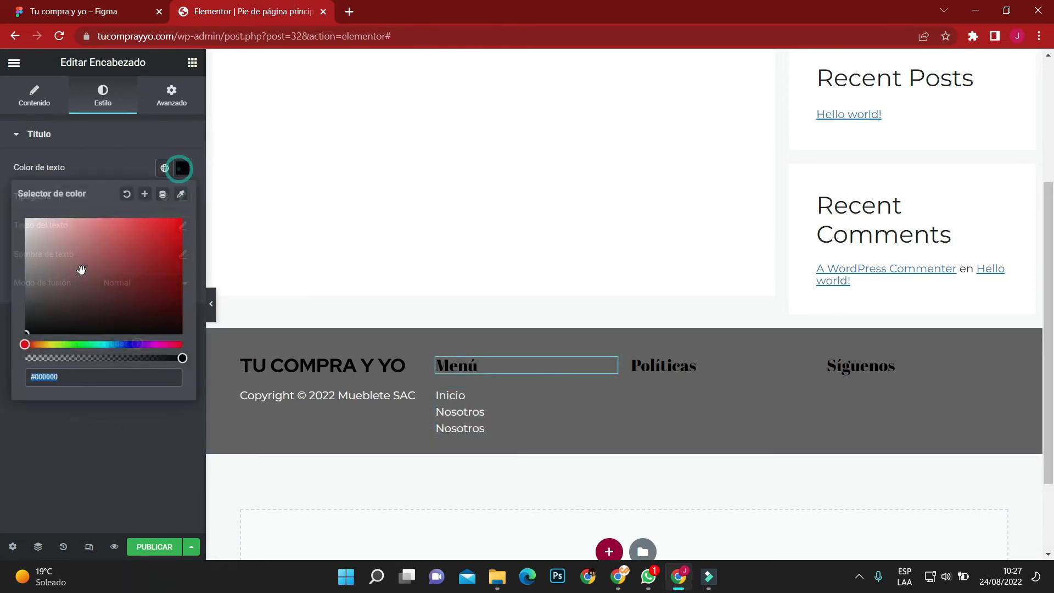
pyautogui.moveTo(80, 275); pyautogui.dragTo(3, 196)
pyautogui.click(16, 194)
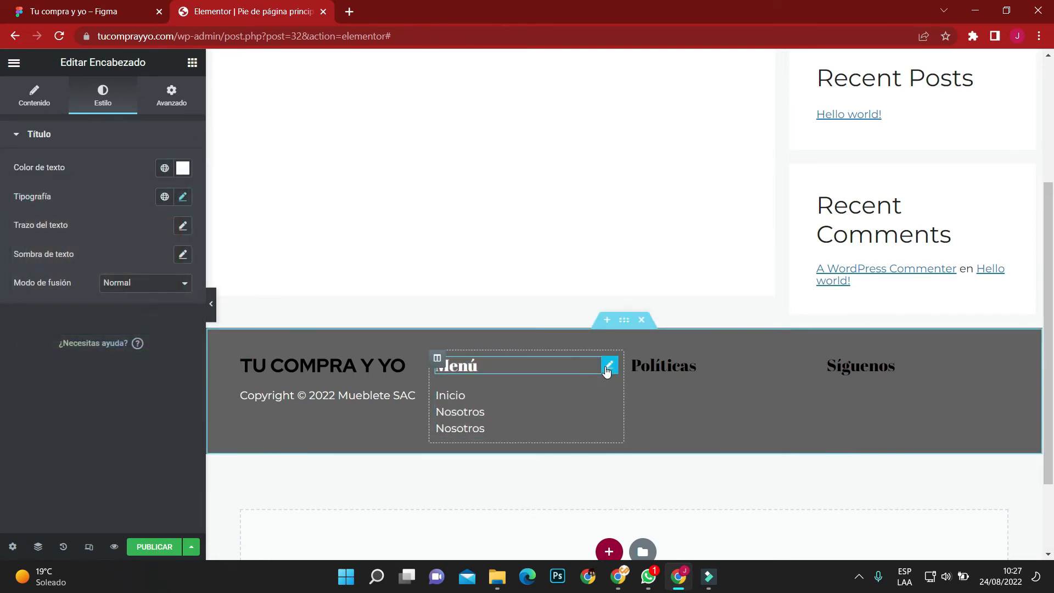
# Copy the Menú heading and paste its style onto the Políticas and Síguenos headings.
pyautogui.rightClick(607, 362)
pyautogui.click(638, 406)
pyautogui.rightClick(810, 359)
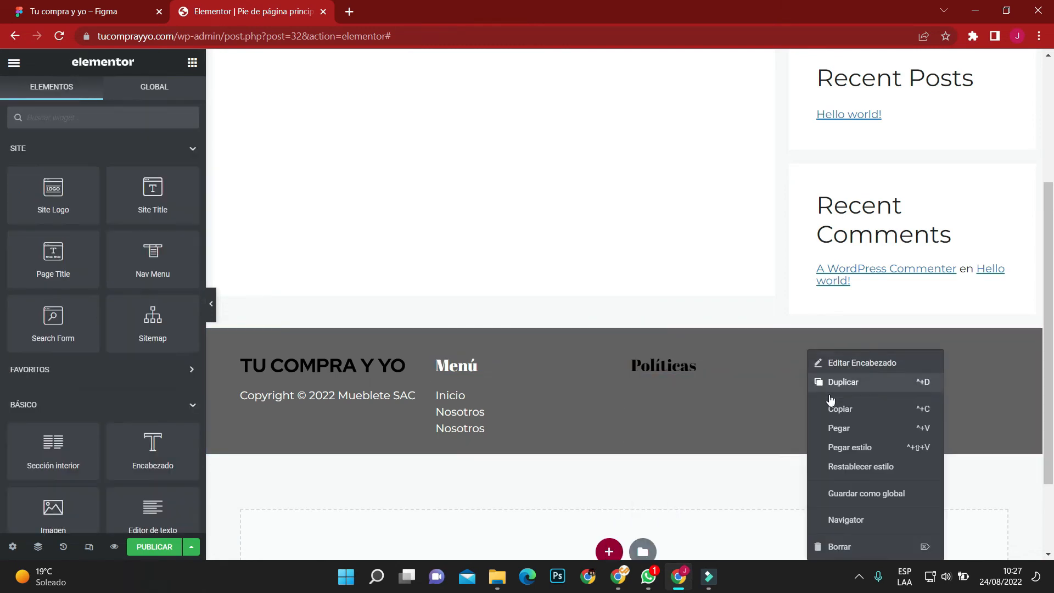
pyautogui.click(832, 443)
pyautogui.rightClick(918, 355)
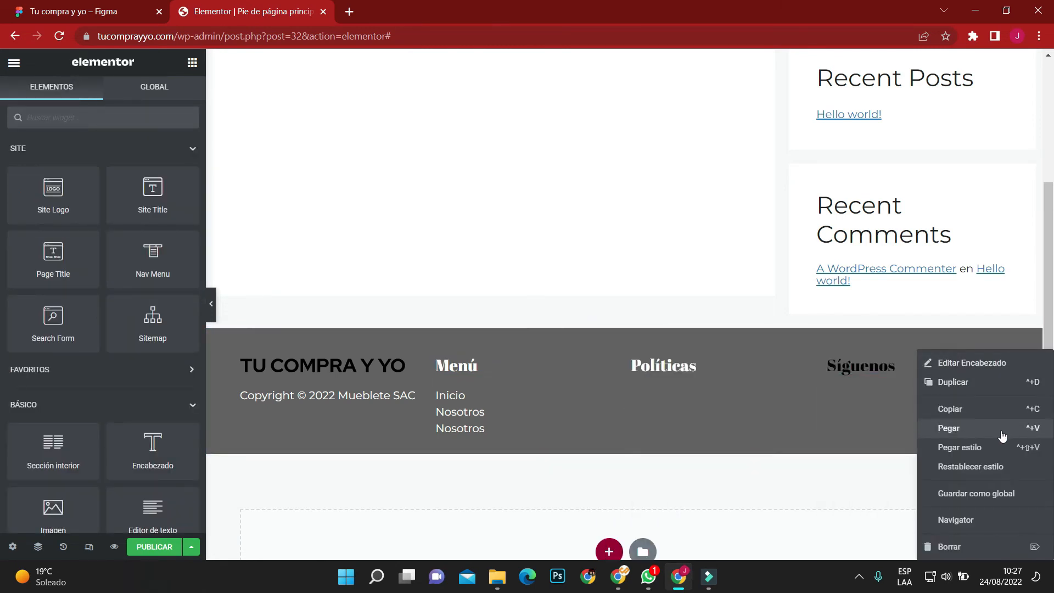
pyautogui.click(985, 444)
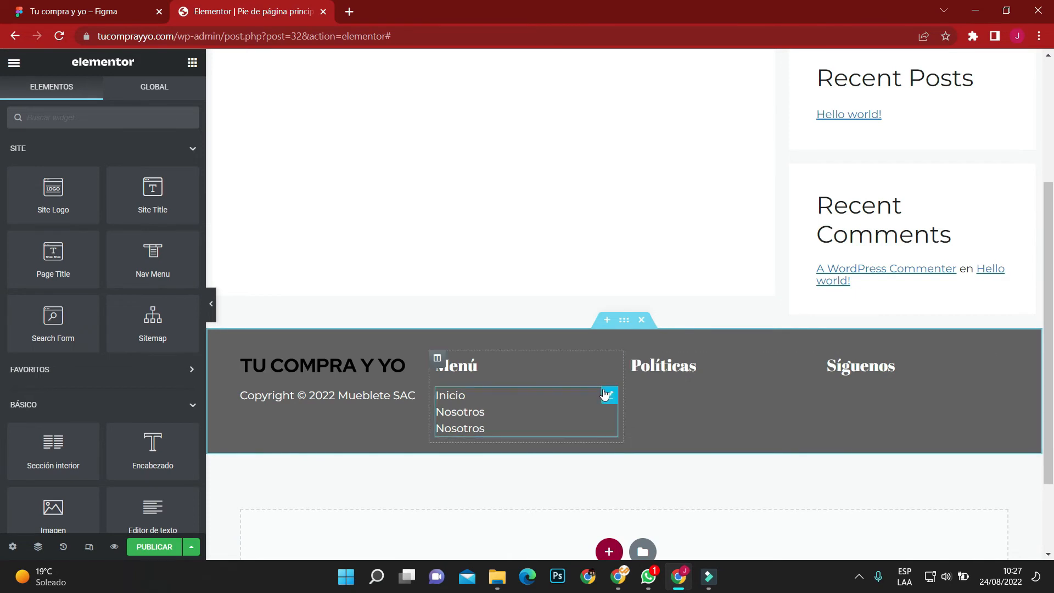
# Set the font weight of the menu list's text to 500.
pyautogui.rightClick(604, 394)
pyautogui.click(595, 398)
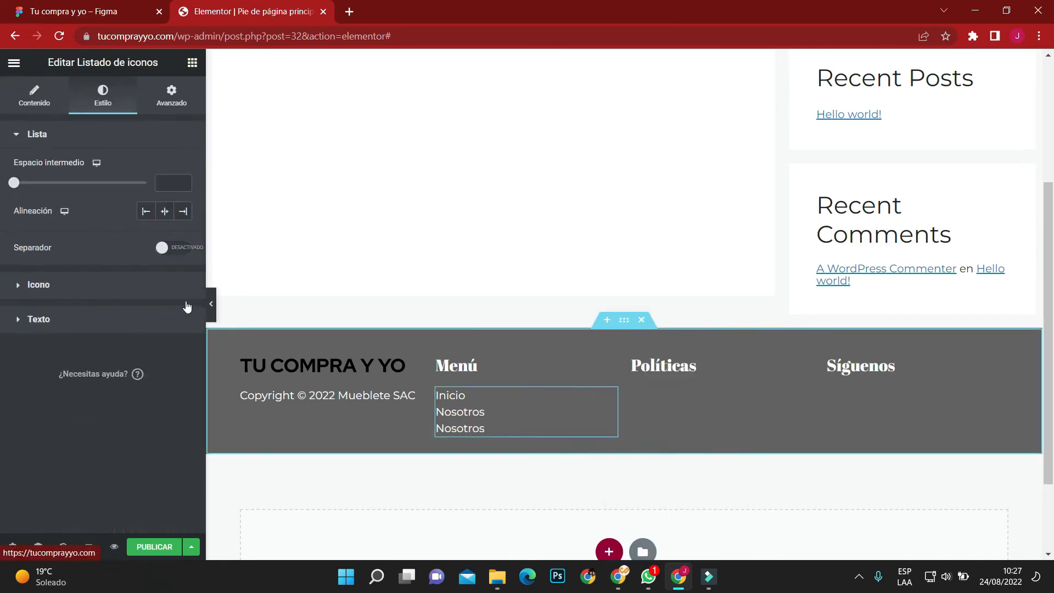
pyautogui.click(90, 319)
pyautogui.click(191, 340)
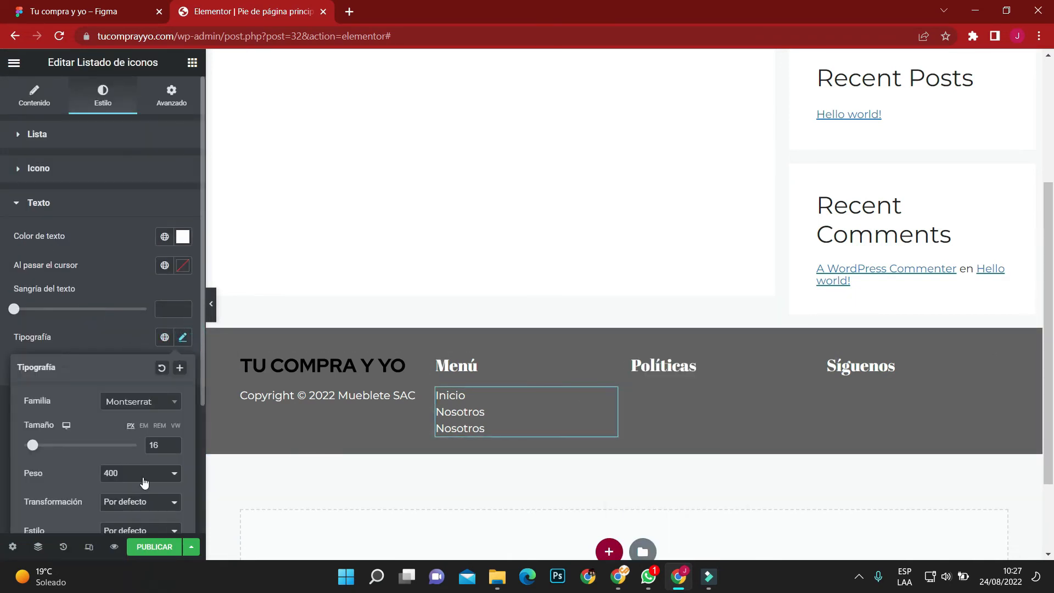
pyautogui.click(134, 473)
pyautogui.click(120, 385)
# Try line heights of 20 and 35 px on the menu list's text, and clear the setting.
pyautogui.scroll(-3, 119, 385)
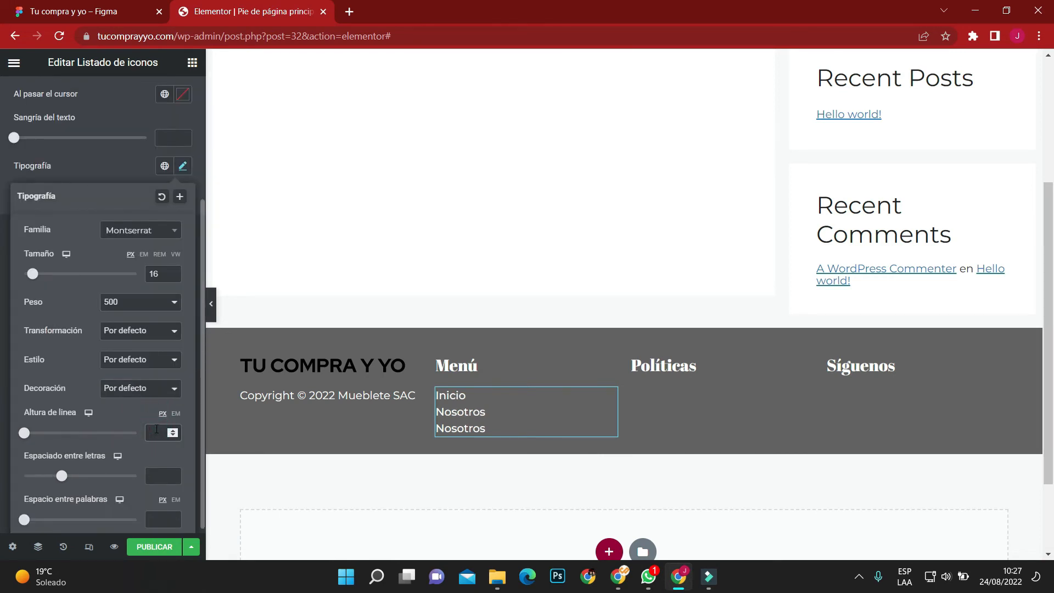
pyautogui.click(157, 430)
pyautogui.write('20')
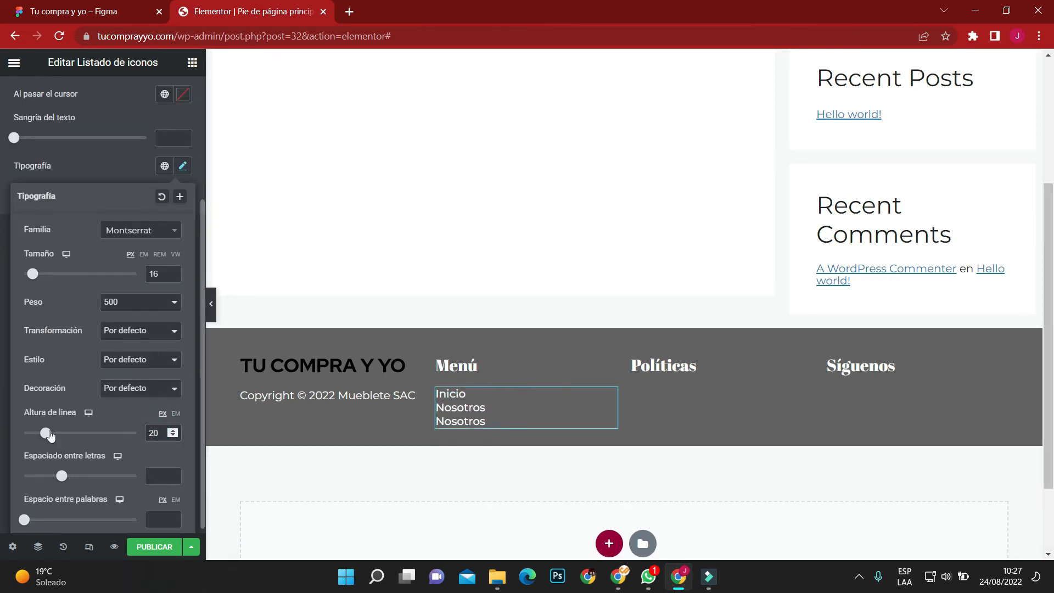
pyautogui.moveTo(49, 435); pyautogui.dragTo(68, 437)
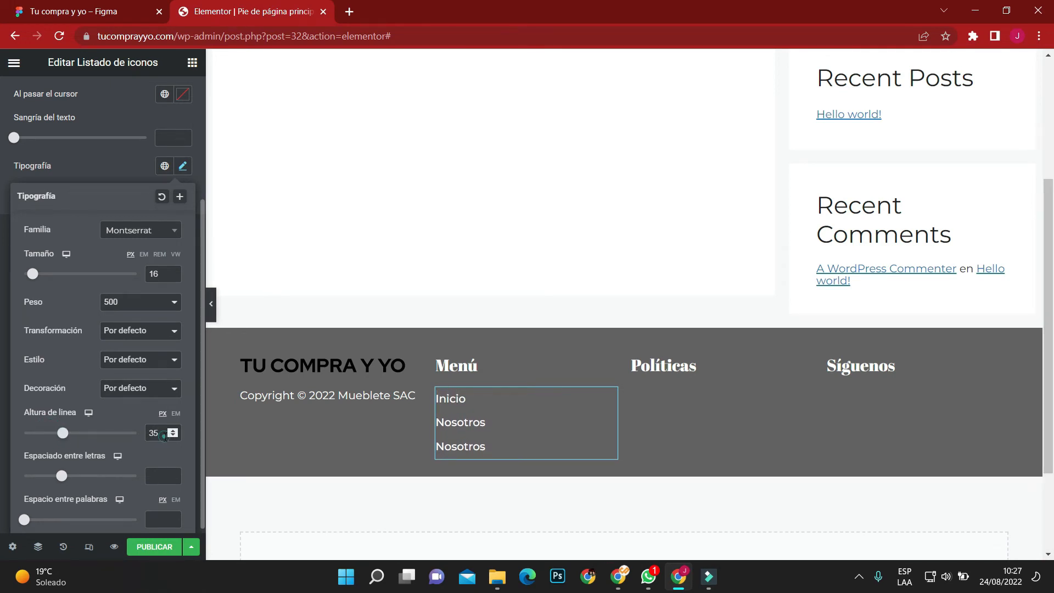
pyautogui.moveTo(165, 436); pyautogui.dragTo(100, 430)
pyautogui.press('BackSpace')
pyautogui.scroll(3, 11, 188)
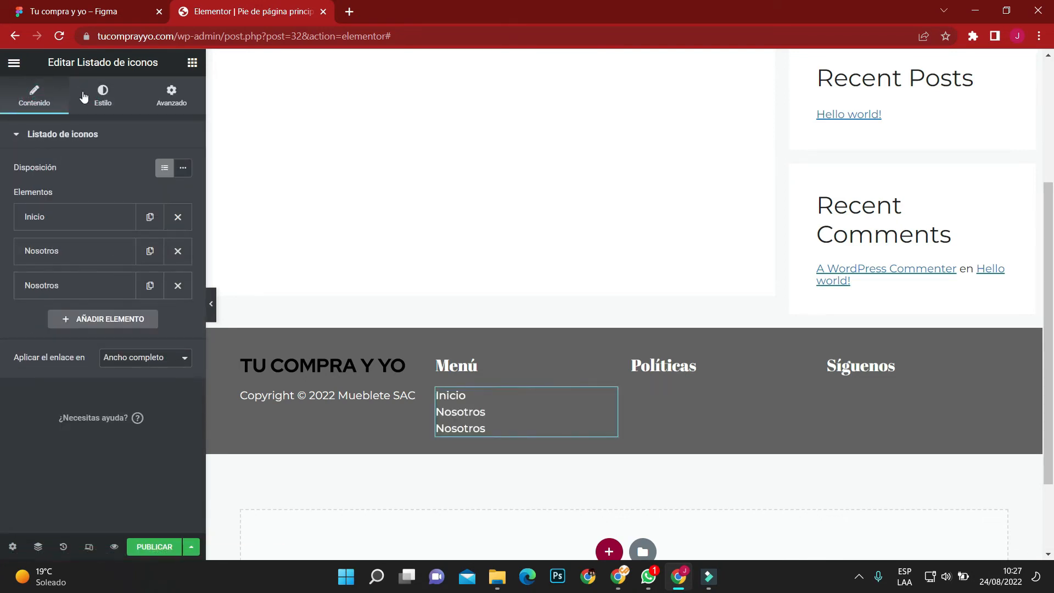
# Set the spacing between the menu list's items to 10.
pyautogui.click(103, 93)
pyautogui.click(162, 185)
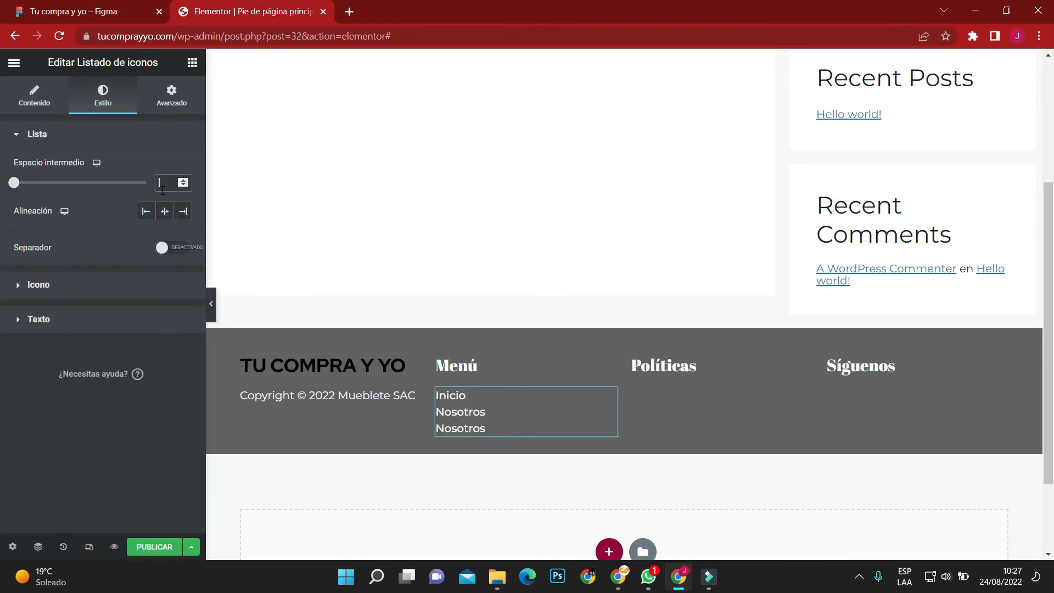
pyautogui.write('30')
pyautogui.moveTo(86, 185); pyautogui.dragTo(41, 184)
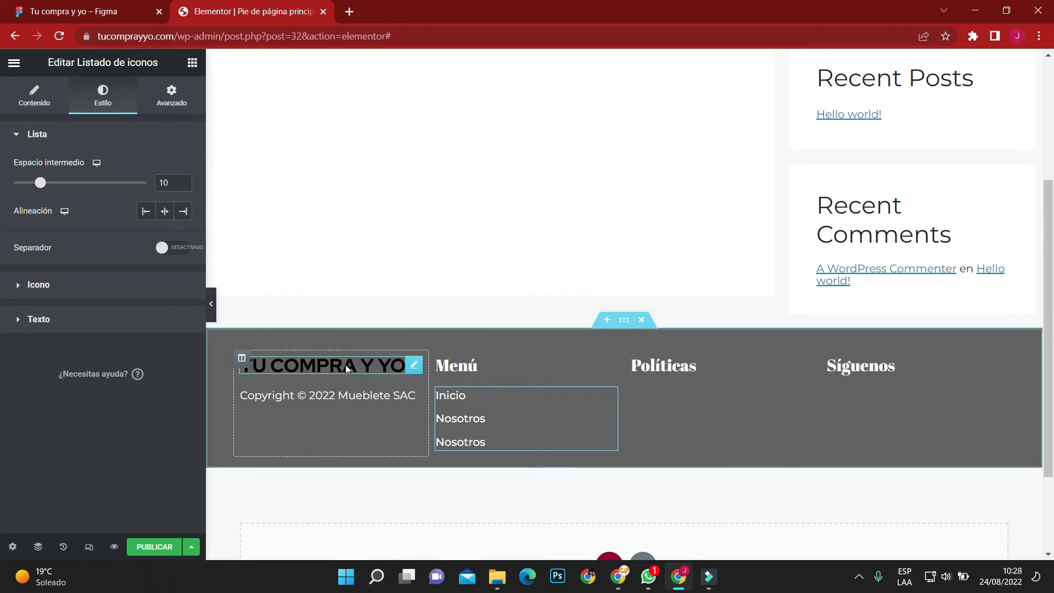
# Copy the menu list and paste it into the Políticas column.
pyautogui.rightClick(599, 407)
pyautogui.click(618, 406)
pyautogui.rightClick(683, 392)
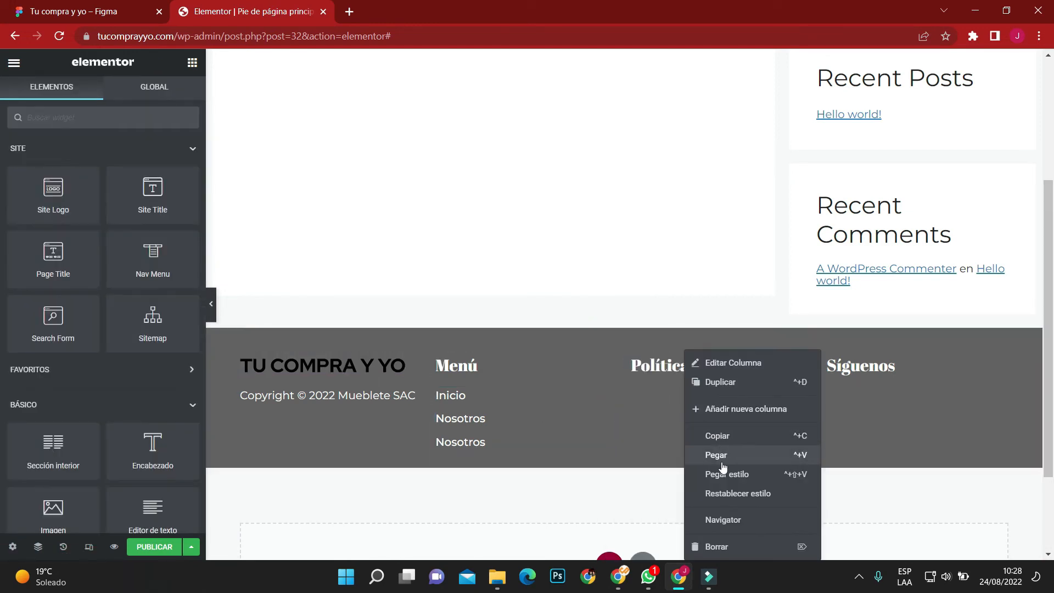
pyautogui.click(719, 457)
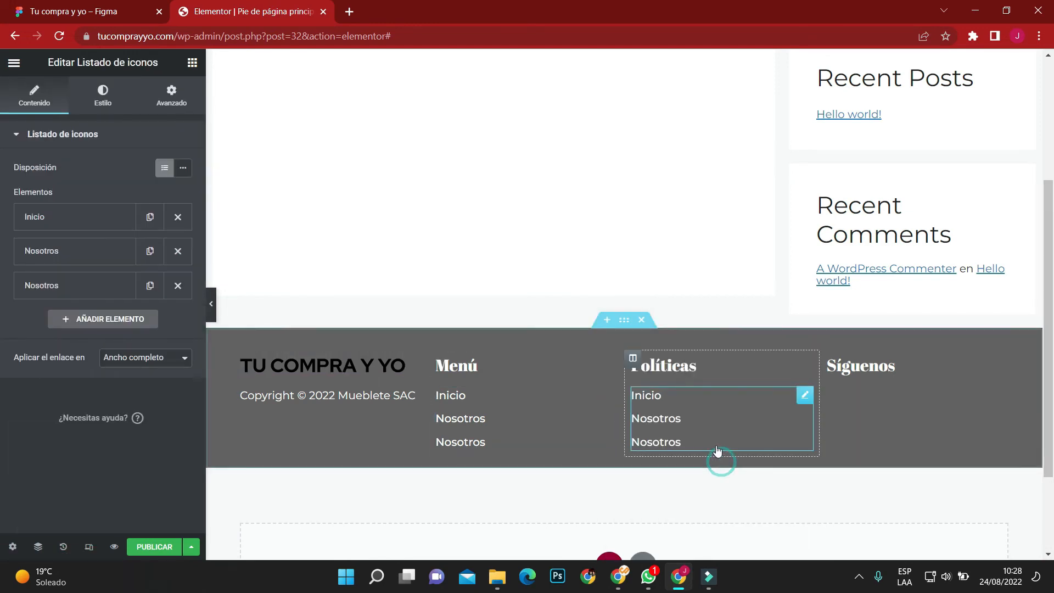
# Copy the privacy and cookies policy text from the Políticas column of the Figma footer and return to the Elementor template.
pyautogui.click(22, 14)
pyautogui.click(315, 5)
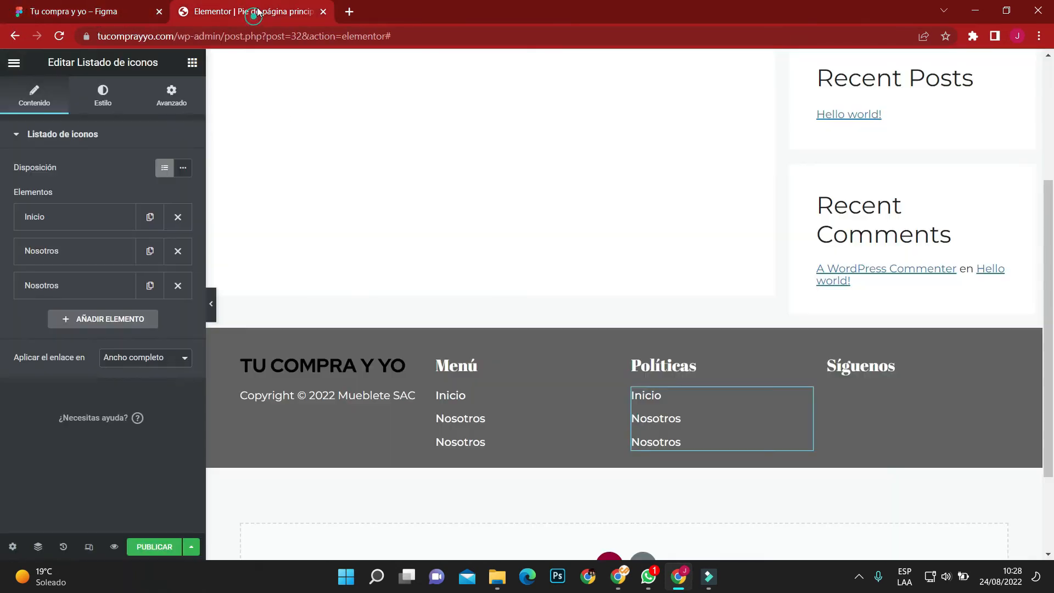
pyautogui.hotkey('ctrl', 'Tab')
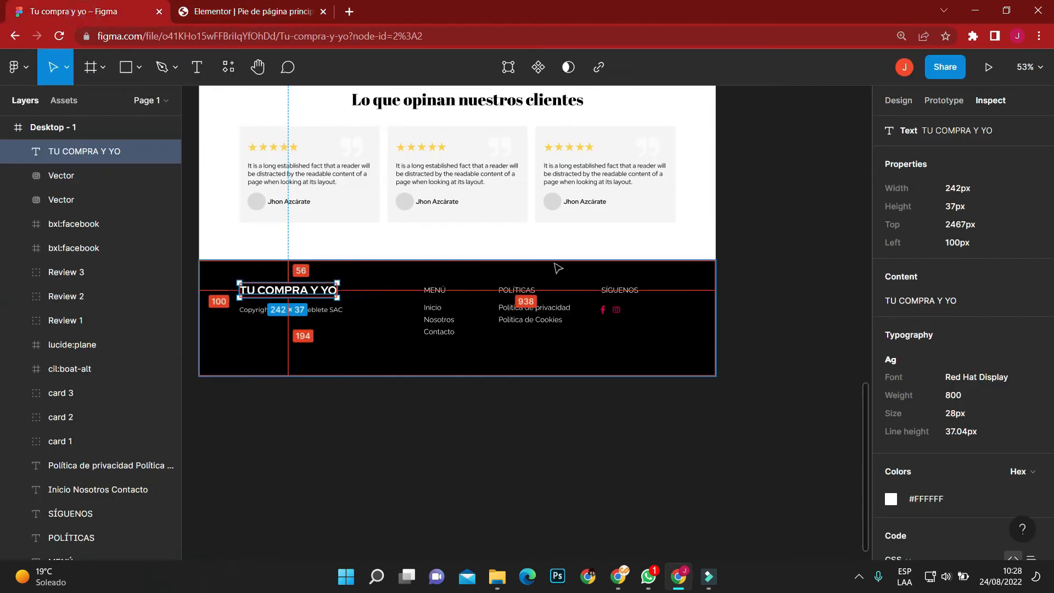
pyautogui.click(533, 312)
pyautogui.click(1030, 277)
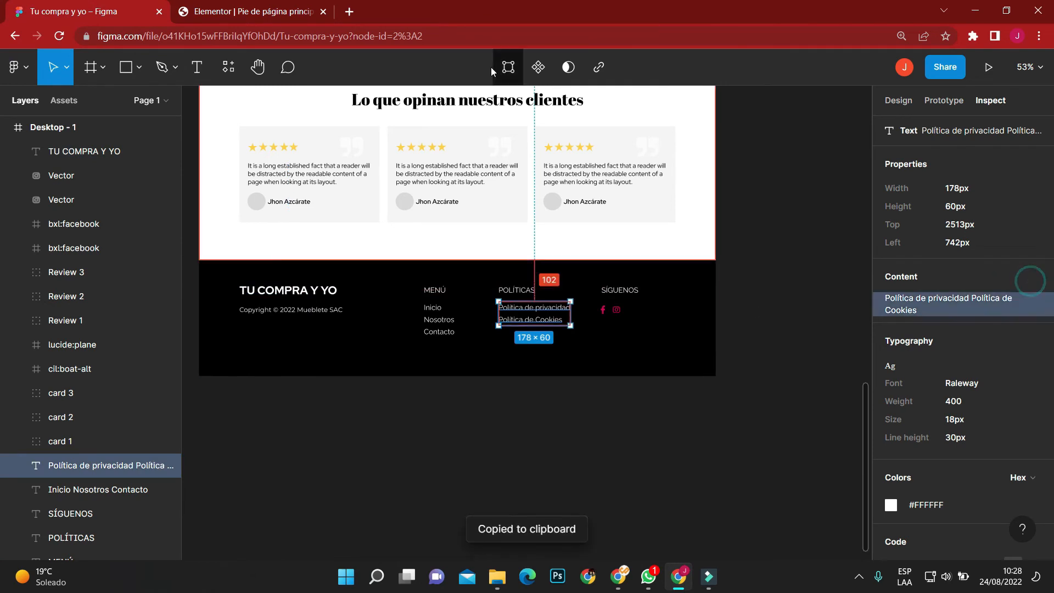
pyautogui.click(252, 11)
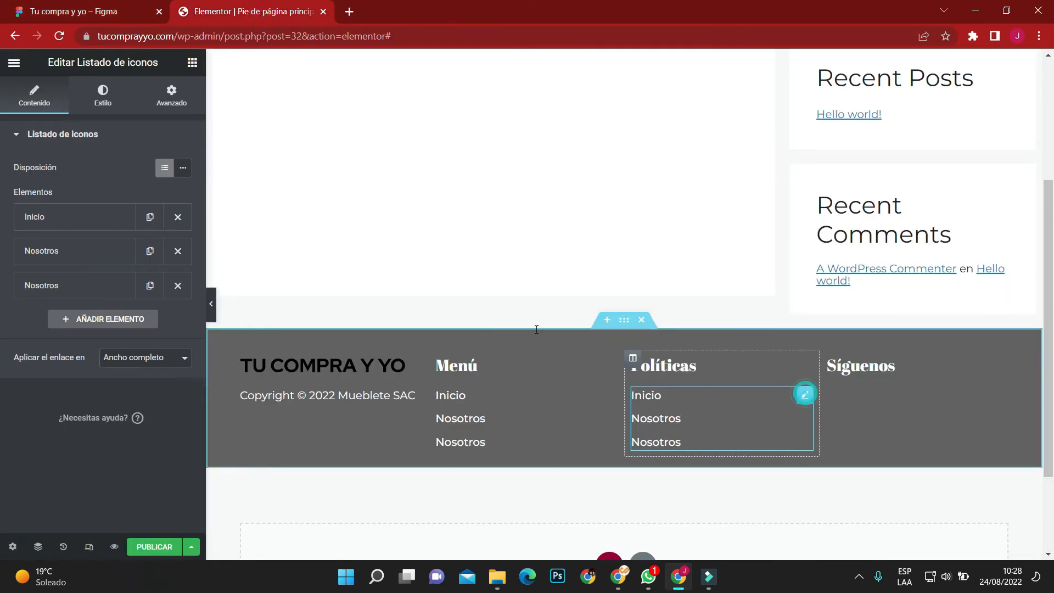
# Remove the third item from the Políticas list and set the first item's text to "Política de privacidad".
pyautogui.click(175, 288)
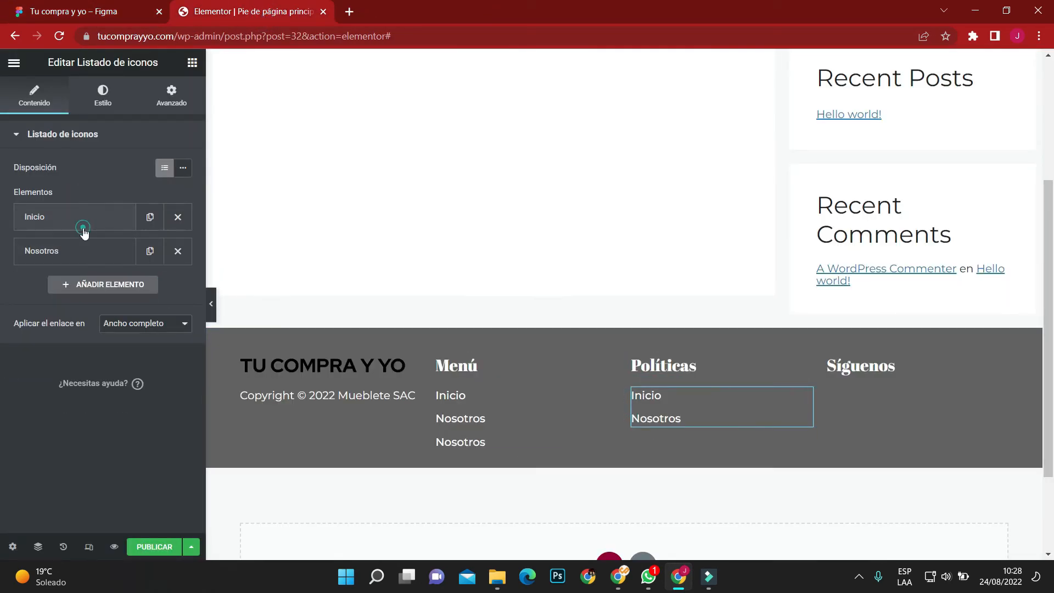
pyautogui.click(83, 222)
pyautogui.doubleClick(107, 266)
pyautogui.hotkey('ctrl', 'v')
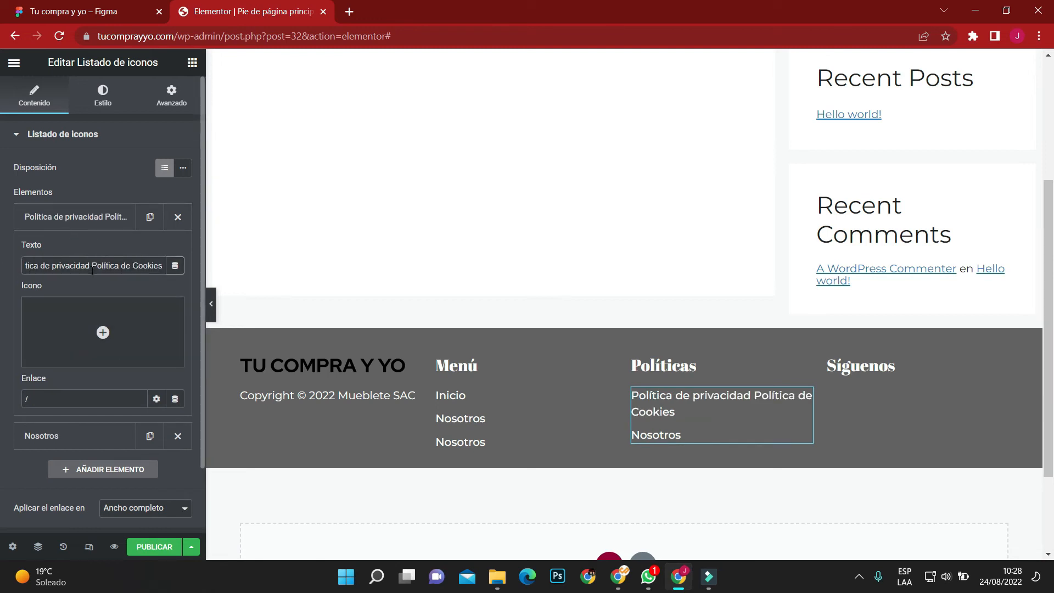
pyautogui.moveTo(92, 266); pyautogui.dragTo(172, 282)
pyautogui.press('BackSpace')
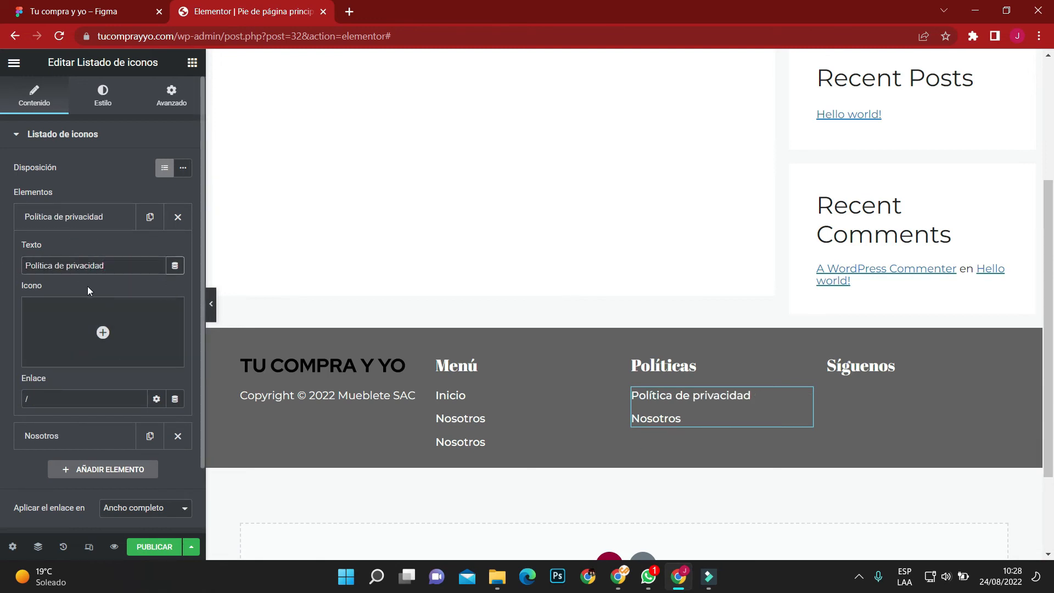
# Clear the existing link of the "Política de privacidad" item and collapse the item.
pyautogui.doubleClick(75, 403)
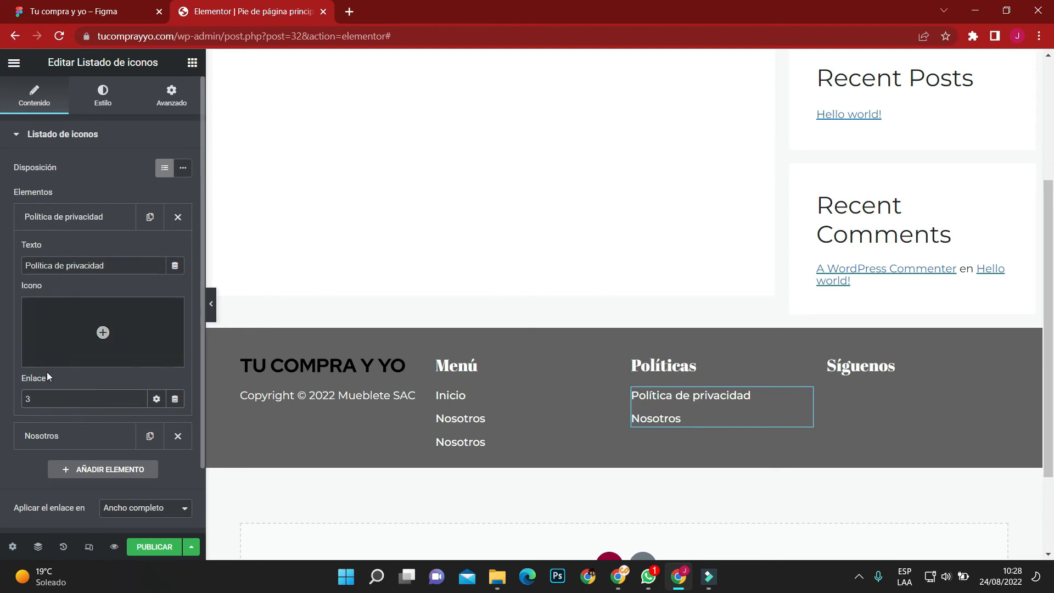
pyautogui.press('BackSpace')
pyautogui.click(77, 215)
# Set the second Políticas list item's text to "Política de Cookies" and its link to "#".
pyautogui.click(73, 250)
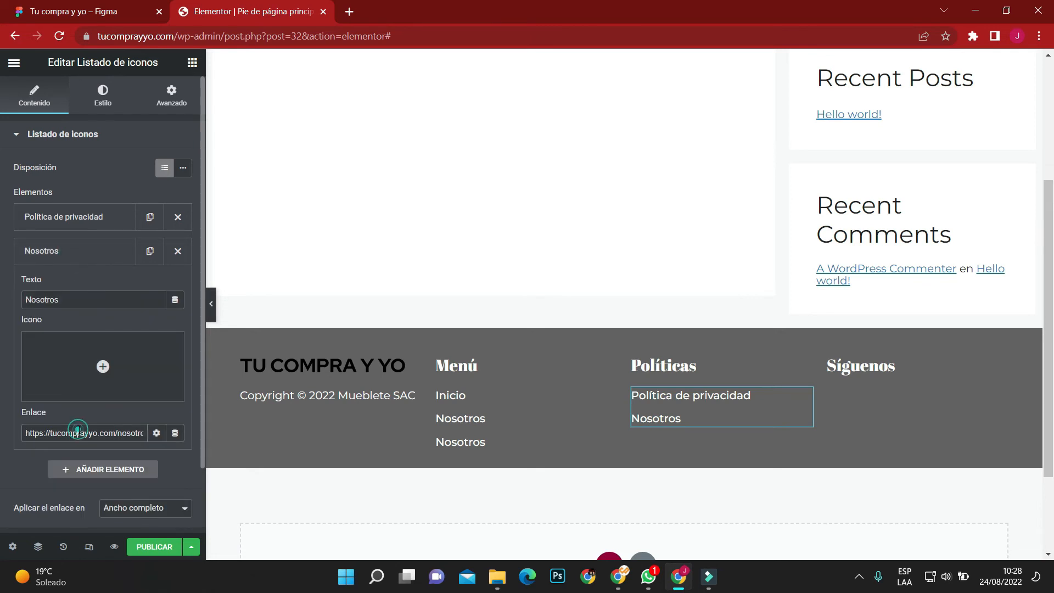
pyautogui.doubleClick(69, 300)
pyautogui.hotkey('ctrl', 'v')
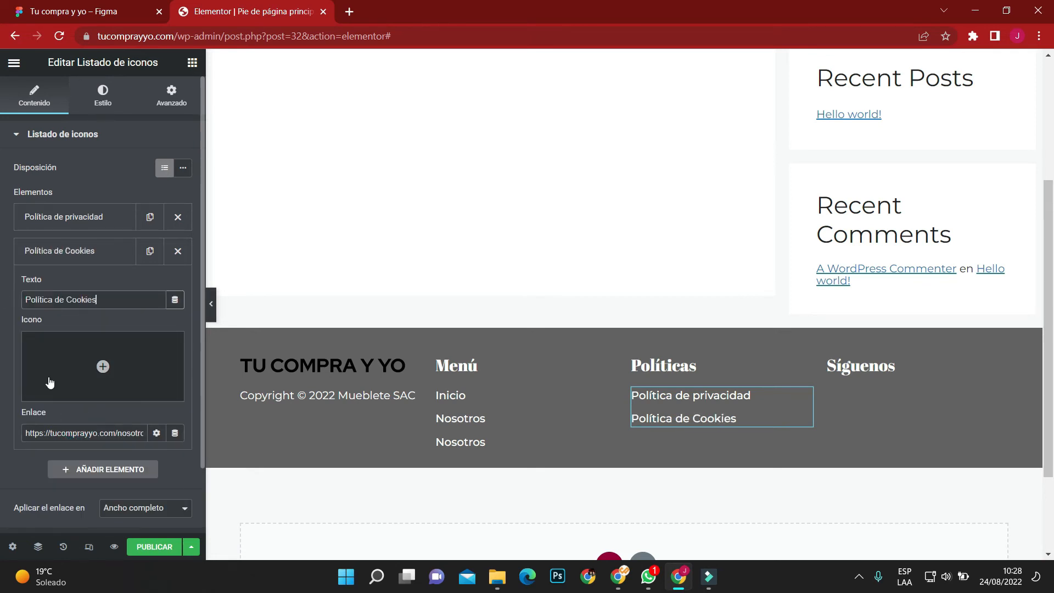
pyautogui.tripleClick(65, 432)
pyautogui.press('BackSpace')
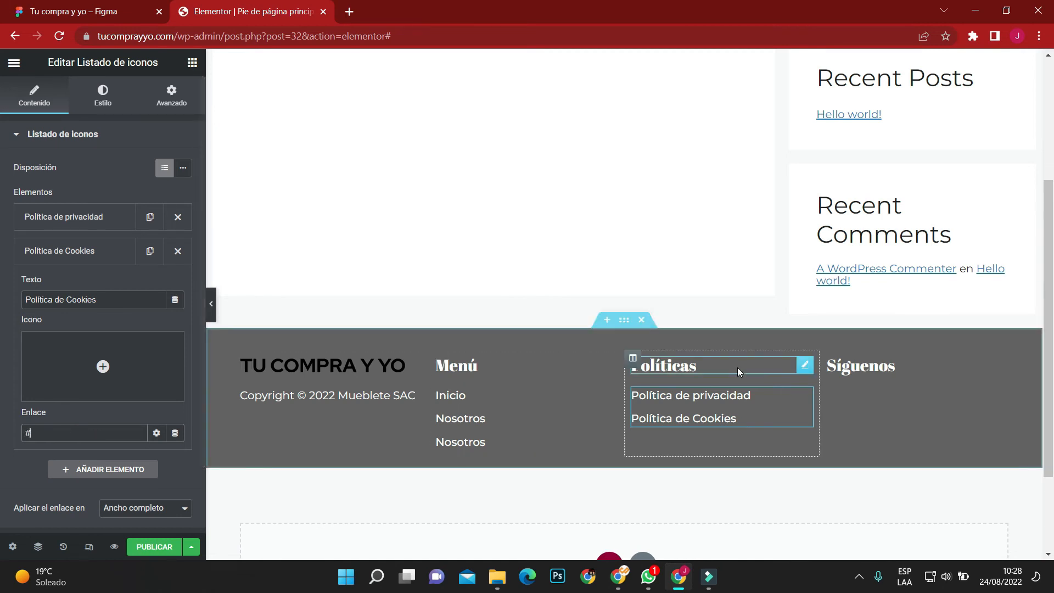
# Publish the footer template with a display condition added.
pyautogui.click(150, 553)
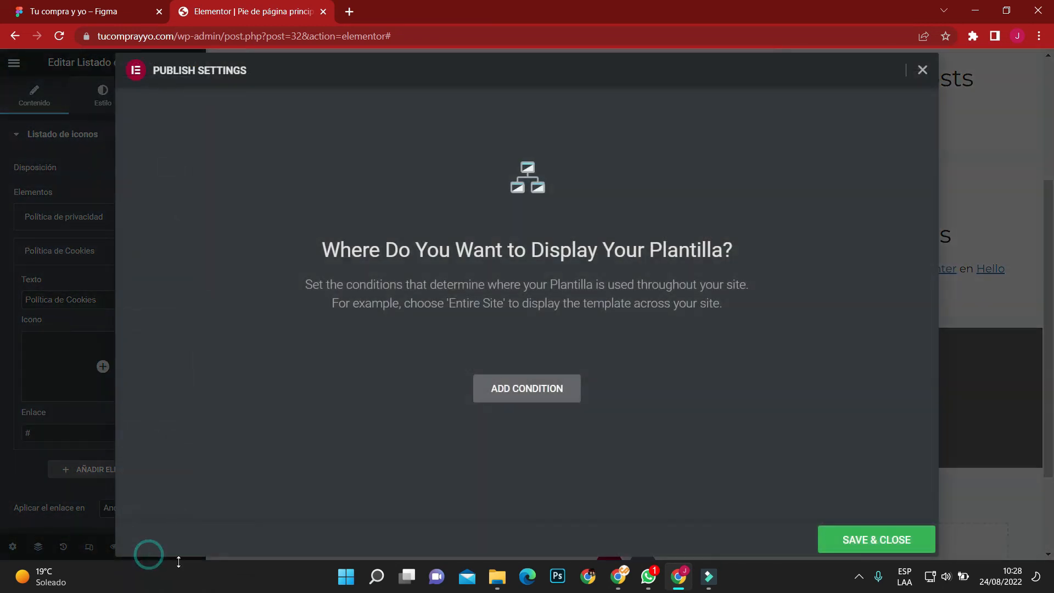
pyautogui.click(560, 390)
pyautogui.click(876, 537)
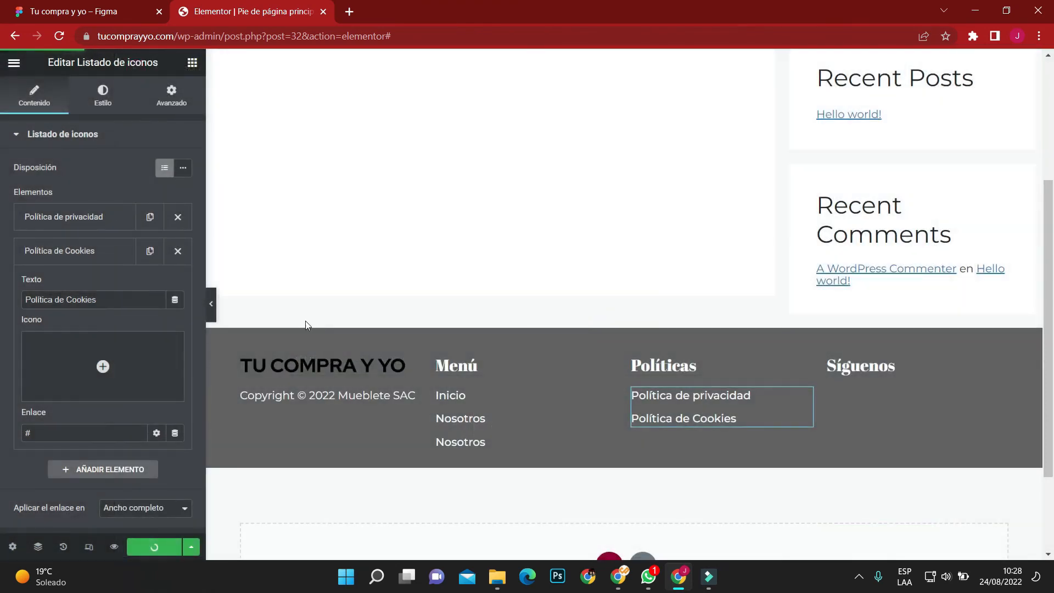
# Change the footer section's background color to black (#000000).
pyautogui.click(208, 304)
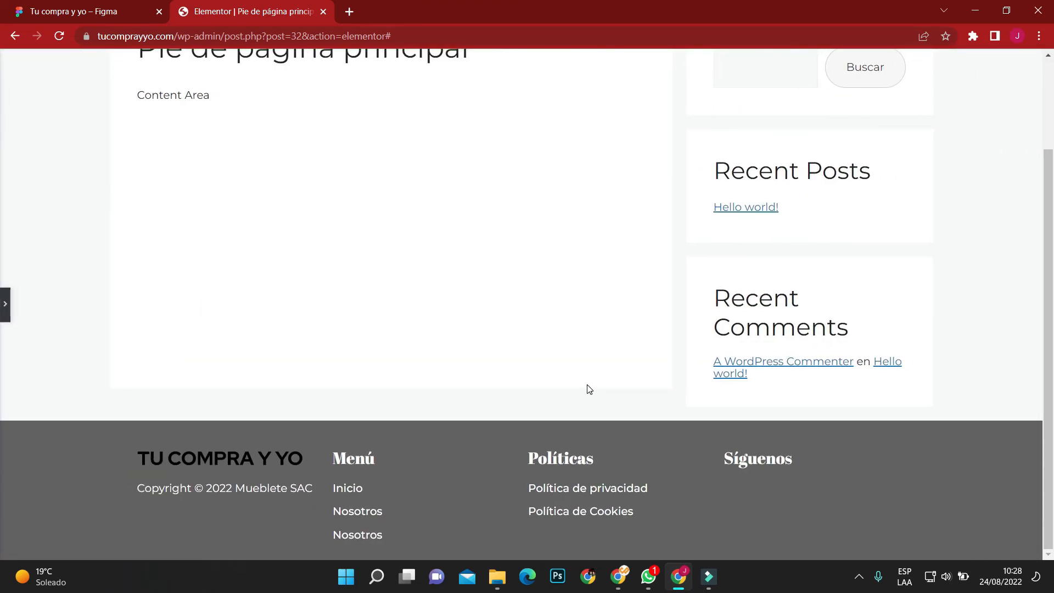
pyautogui.click(5, 304)
pyautogui.scroll(-2, 615, 329)
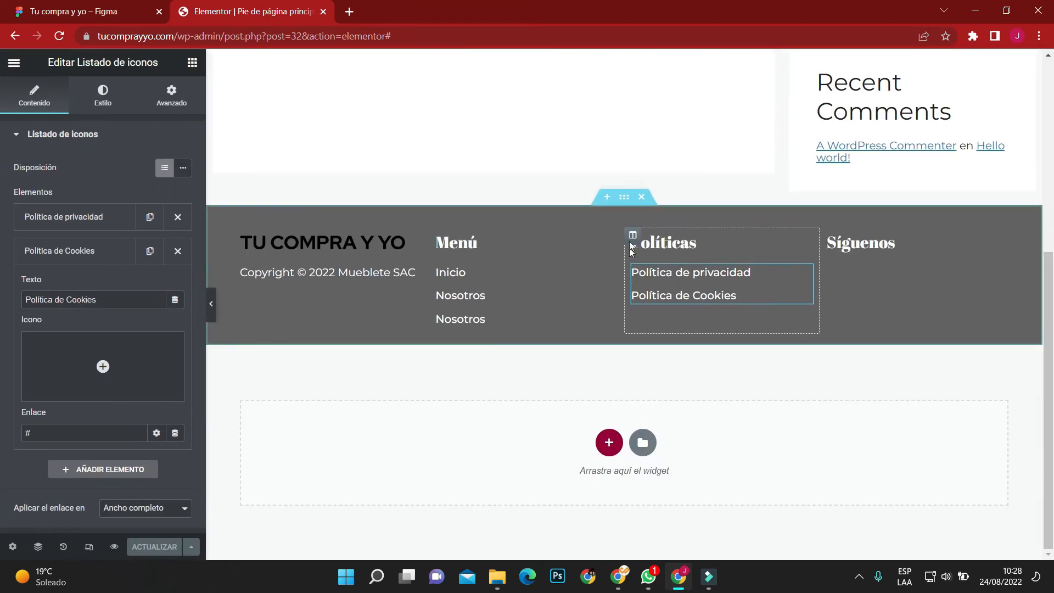
pyautogui.click(628, 200)
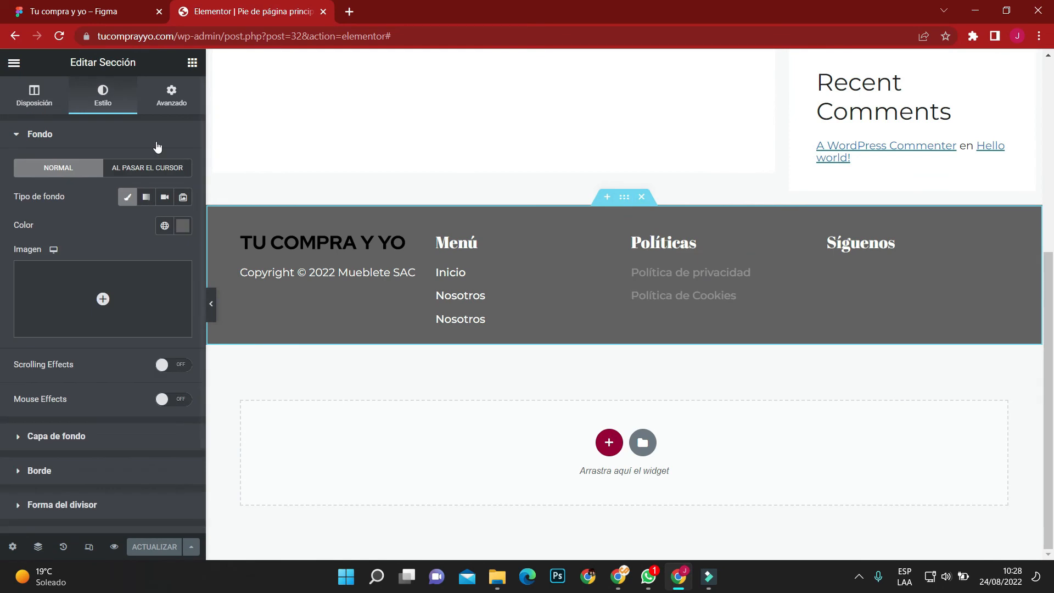
pyautogui.click(183, 225)
pyautogui.moveTo(34, 374); pyautogui.dragTo(24, 393)
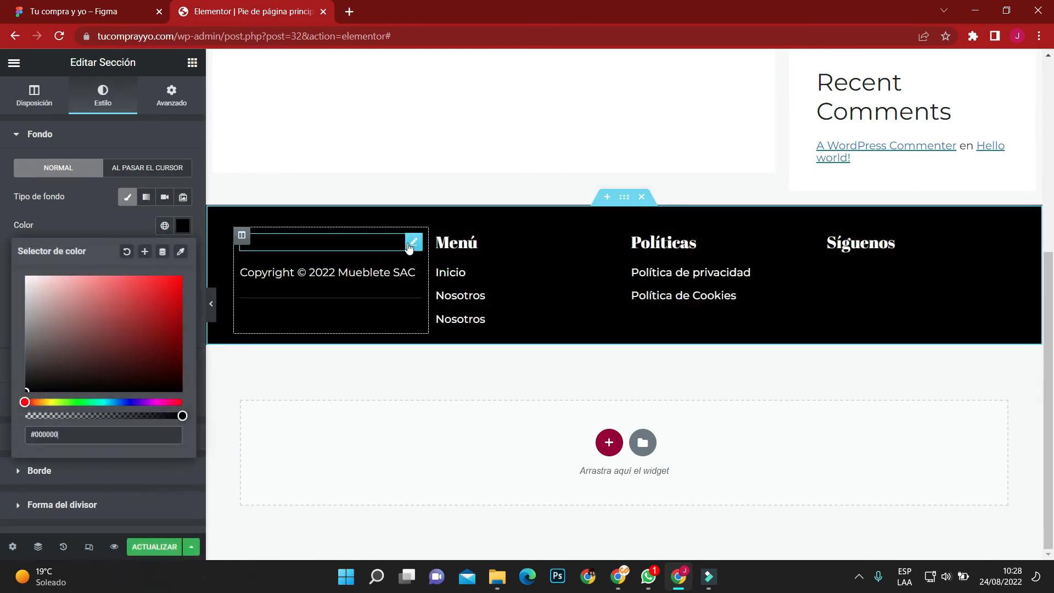
# Delete the site title from the first footer column and add a heading widget above the copyright text.
pyautogui.rightClick(411, 246)
pyautogui.click(439, 438)
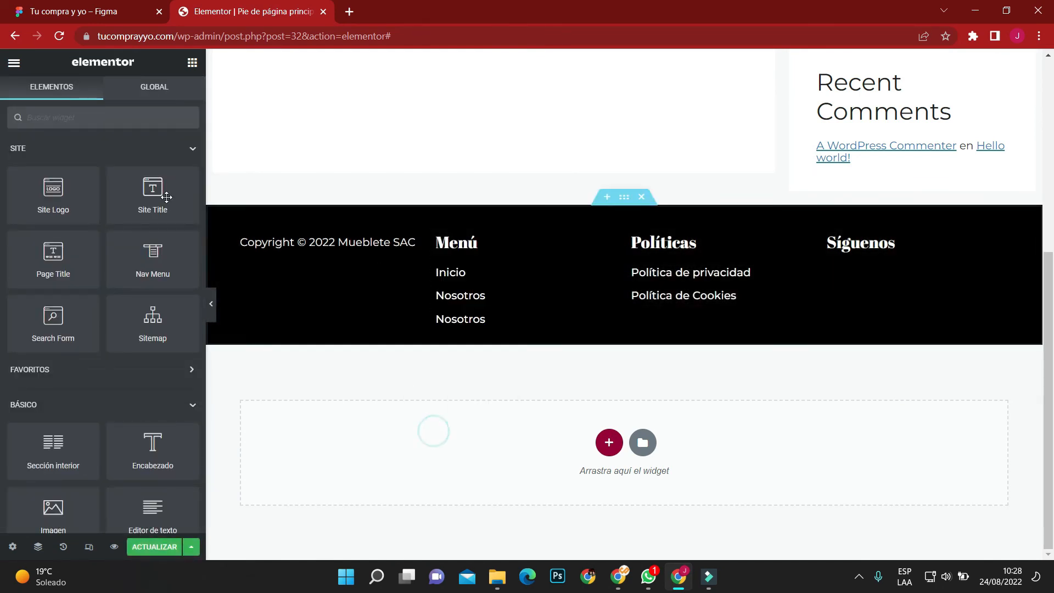
pyautogui.moveTo(153, 447); pyautogui.dragTo(345, 242)
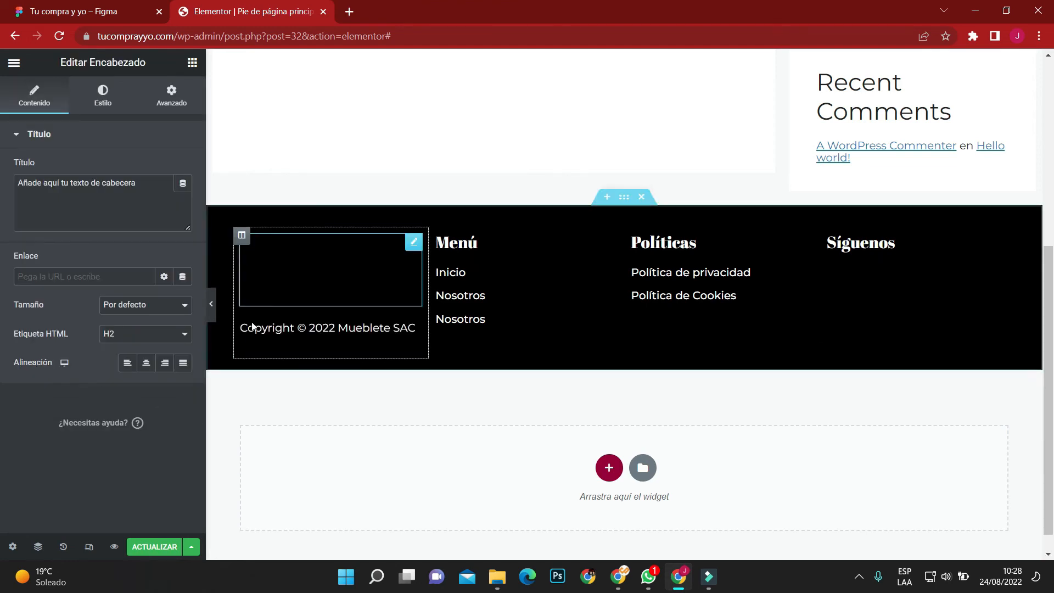
# Style the new heading with the Red Hat Display font at 30 px and a white text color.
pyautogui.click(100, 103)
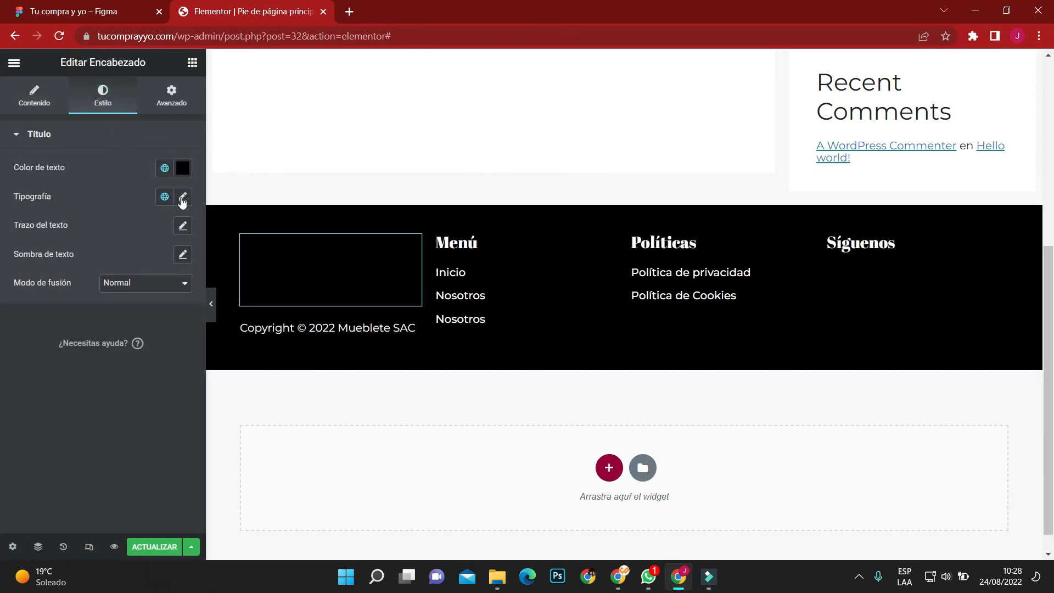
pyautogui.click(182, 196)
pyautogui.click(150, 262)
pyautogui.write('RED H')
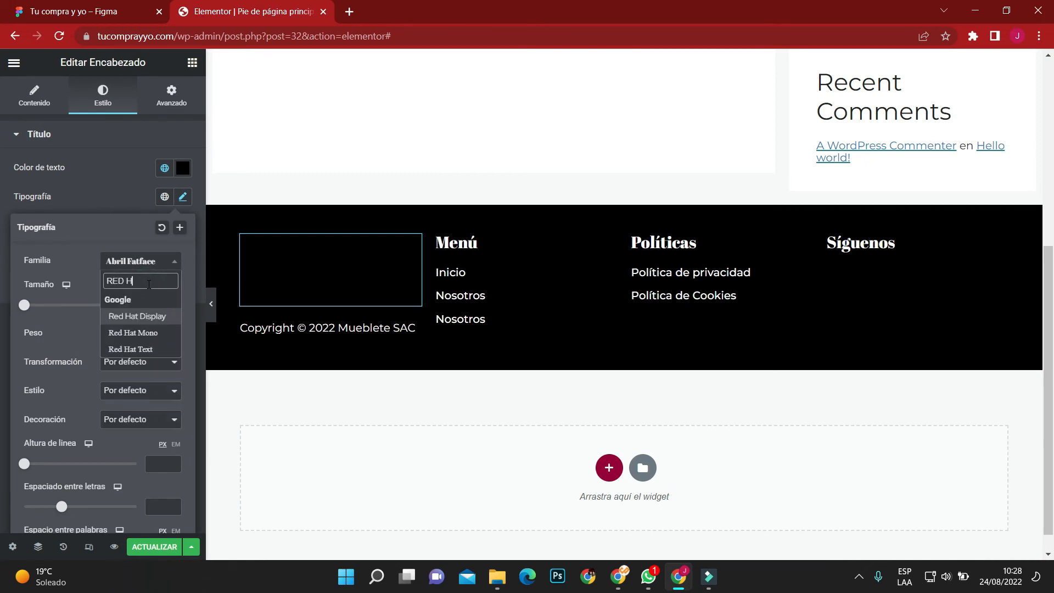
pyautogui.click(157, 316)
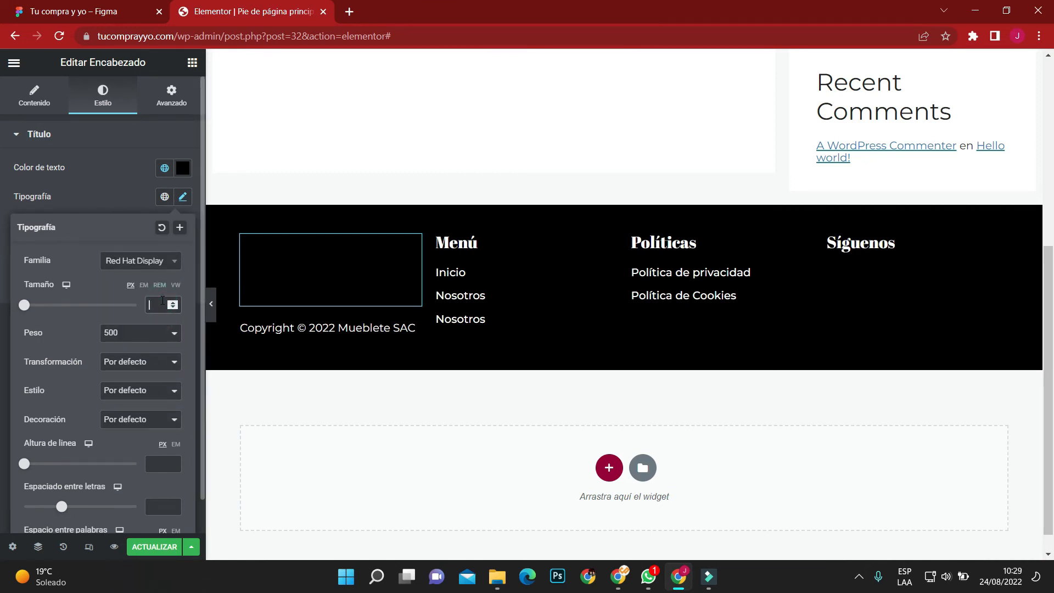
pyautogui.write('30')
pyautogui.click(183, 167)
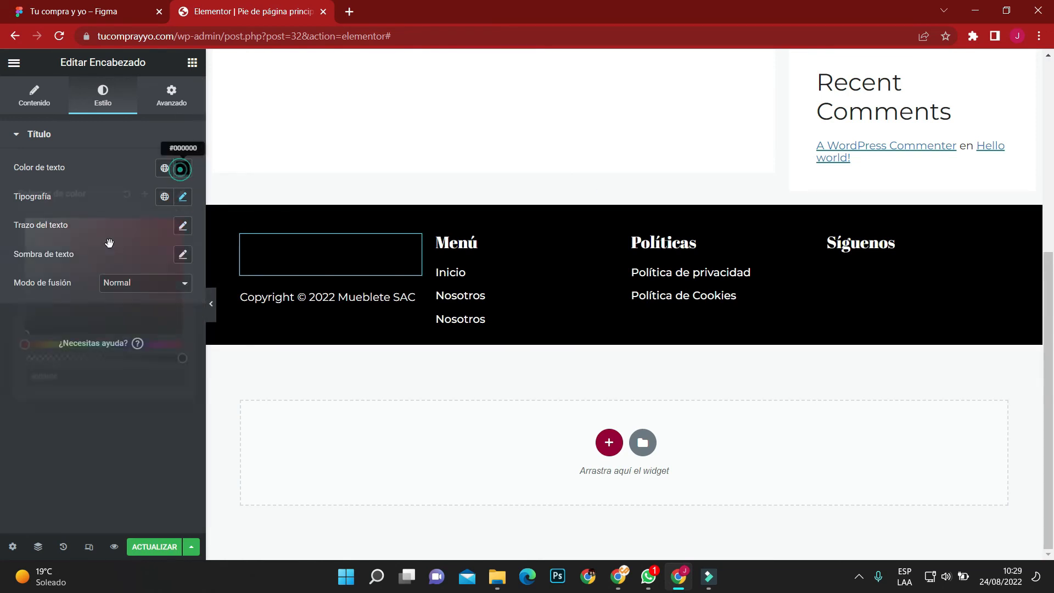
pyautogui.moveTo(100, 258); pyautogui.dragTo(1, 180)
# Replace the heading's placeholder text with "TU COMPRA Y YO", matching the brand name in the Figma design.
pyautogui.click(16, 102)
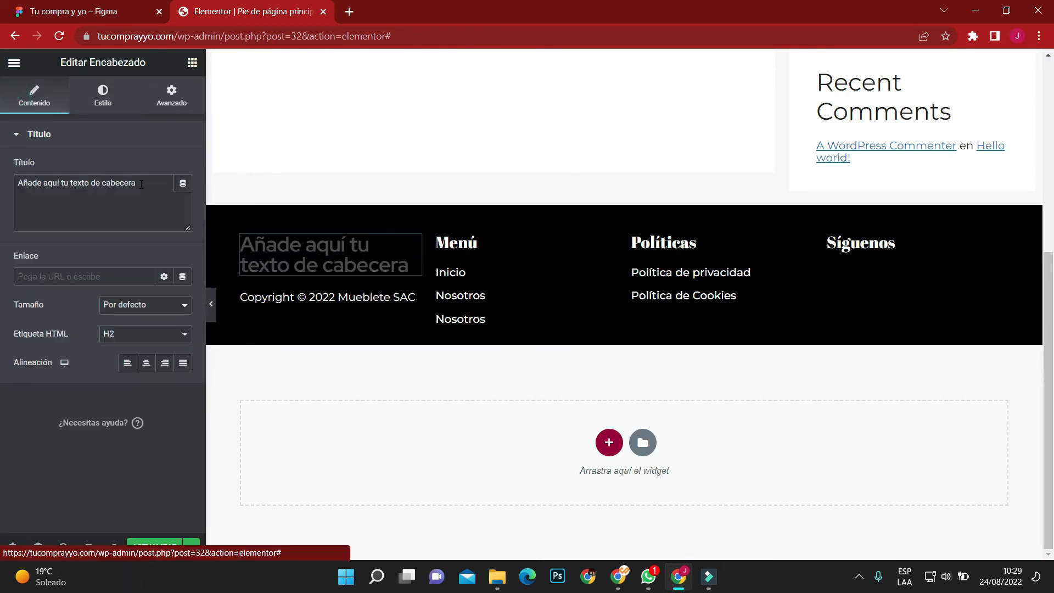
pyautogui.moveTo(137, 182); pyautogui.dragTo(1, 172)
pyautogui.write('tU')
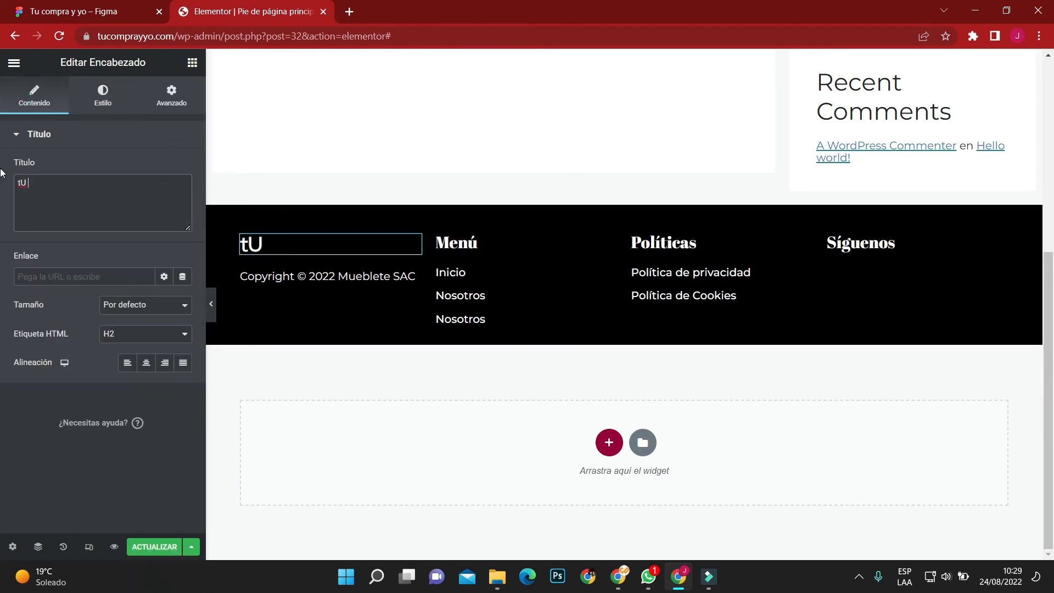
pyautogui.press('BackSpace')
pyautogui.press('BackSpace')
pyautogui.write('Tu')
pyautogui.click(97, 9)
pyautogui.click(294, 9)
pyautogui.write('COMPRA Y YO')
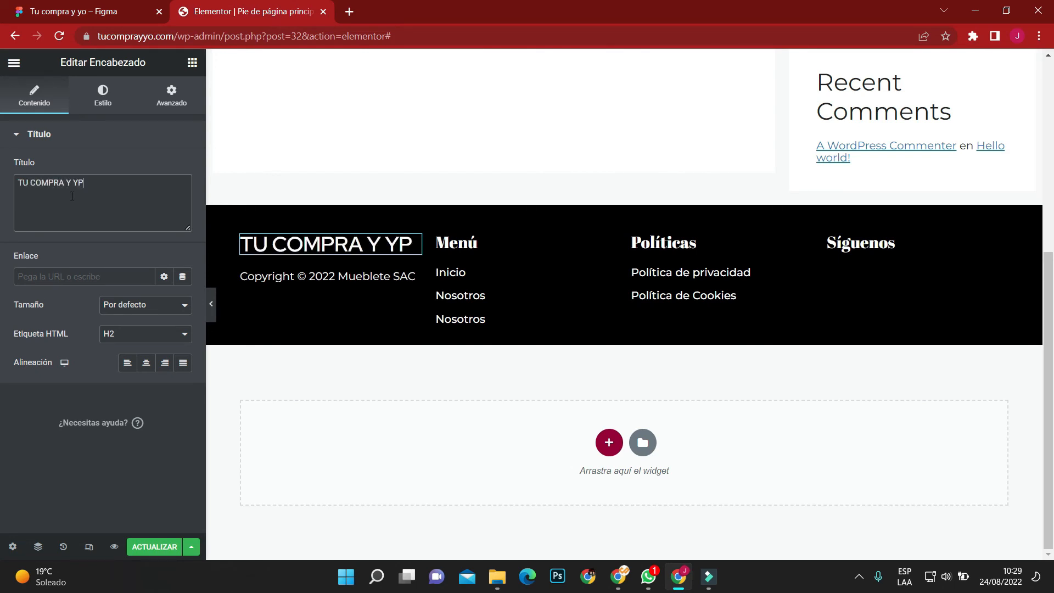
# Set the "TU COMPRA Y YO" heading's font weight to 700 and its size to 25 px.
pyautogui.click(101, 104)
pyautogui.click(181, 196)
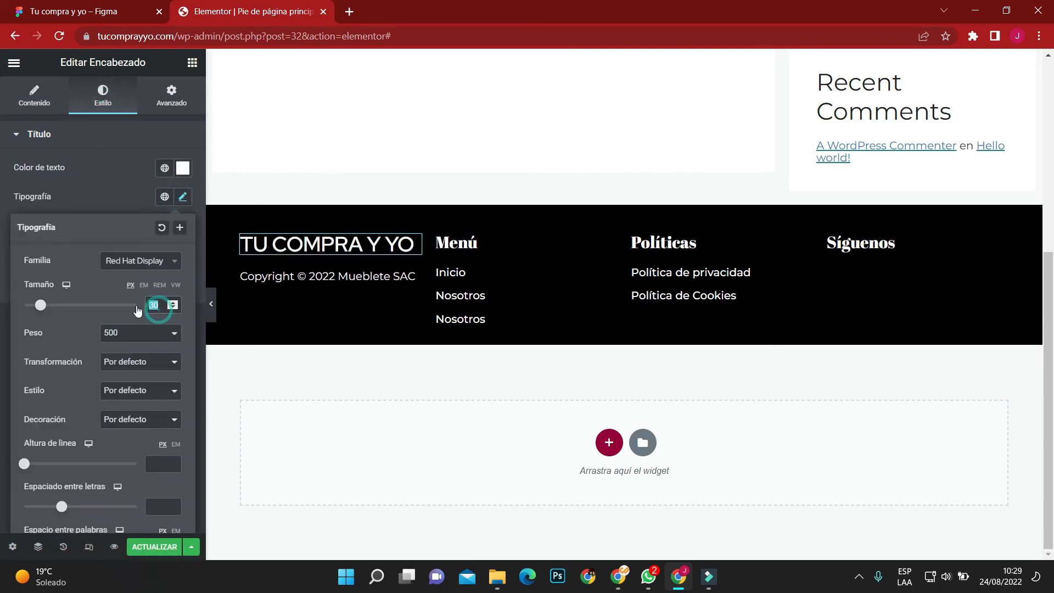
pyautogui.click(131, 333)
pyautogui.click(122, 410)
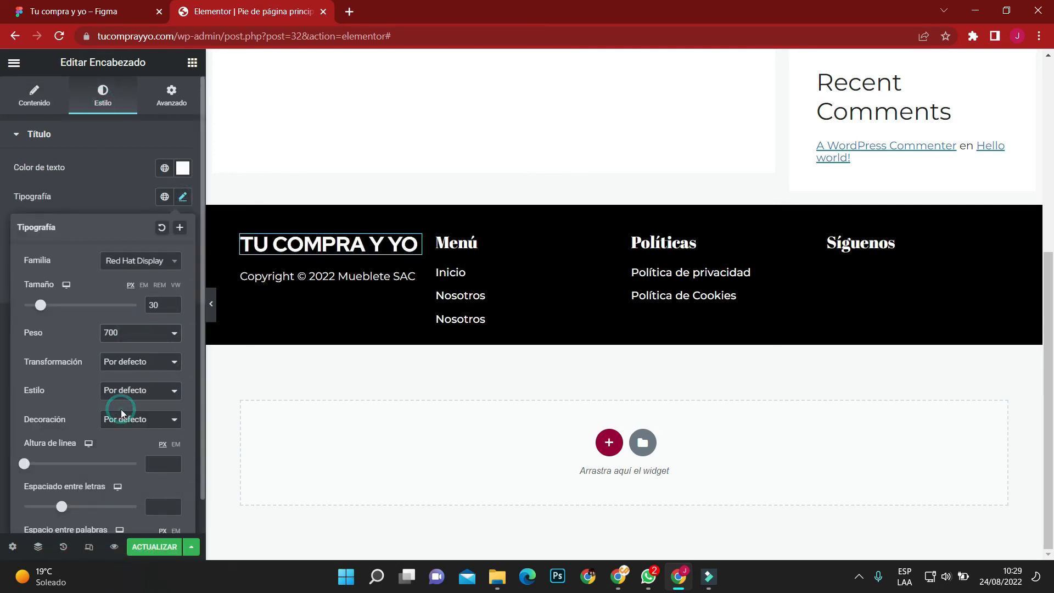
pyautogui.doubleClick(163, 305)
pyautogui.write('25')
pyautogui.click(1, 246)
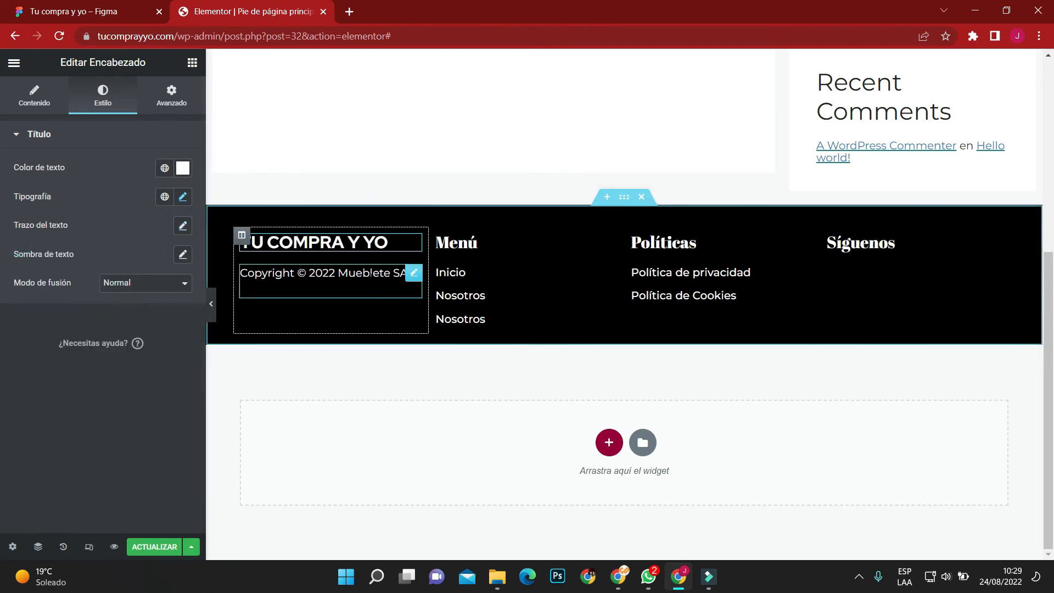
# Set the space between widgets in the first footer column to 5 px and preview the footer at full width.
pyautogui.click(240, 236)
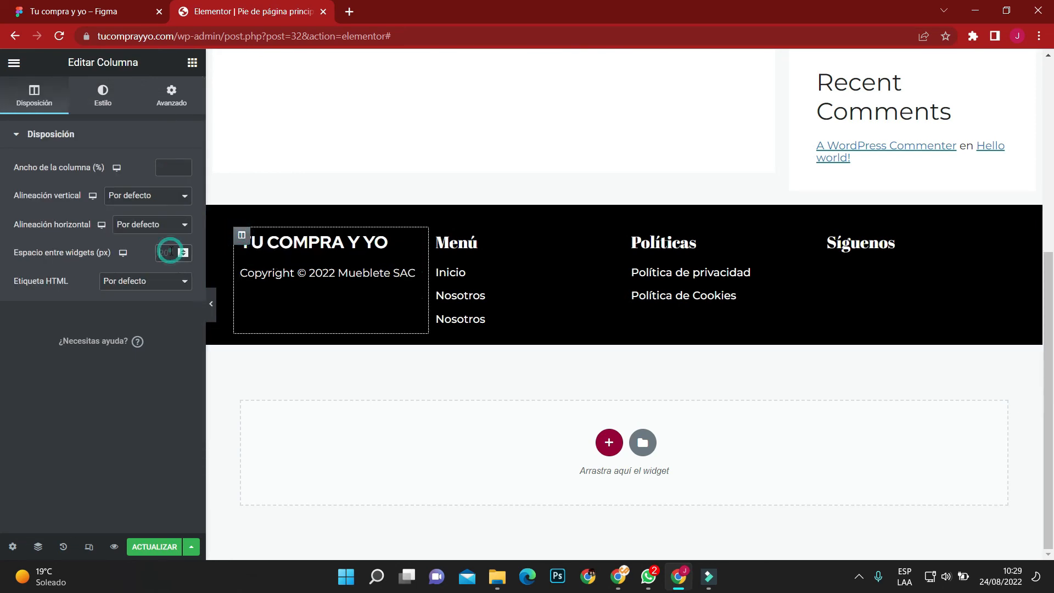
pyautogui.write('5')
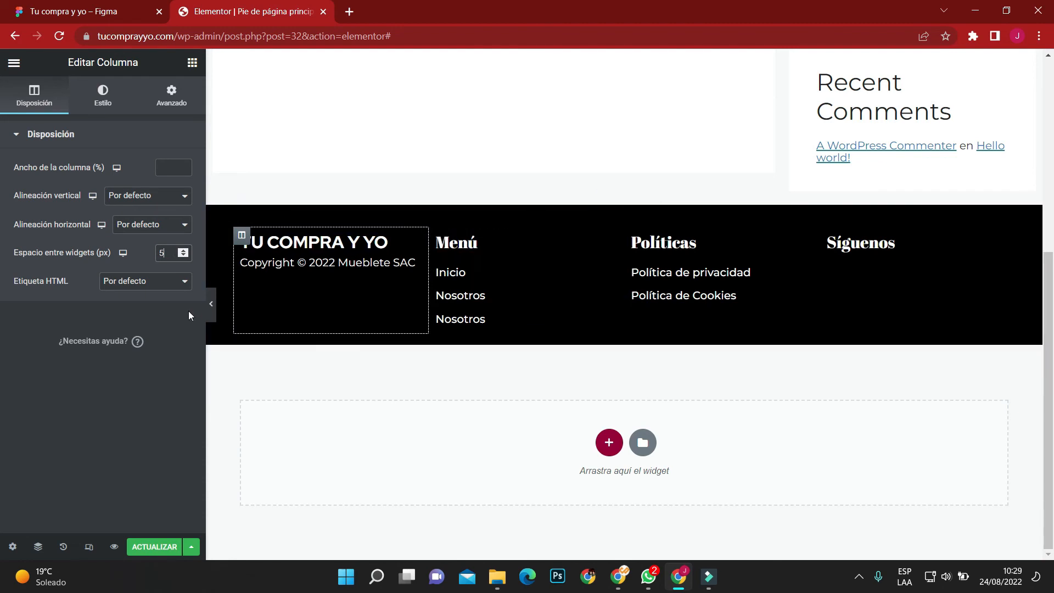
pyautogui.click(211, 308)
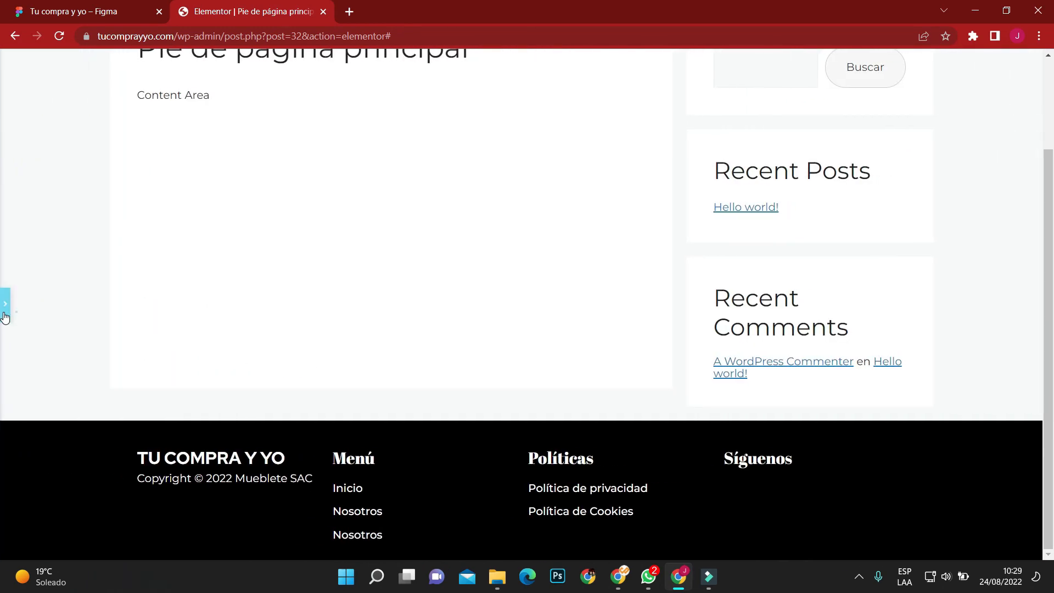
pyautogui.click(4, 313)
# Widen the first footer column, shift the start of the Políticas column outward to rebalance the spacing, and preview the layout.
pyautogui.moveTo(429, 275); pyautogui.dragTo(507, 284)
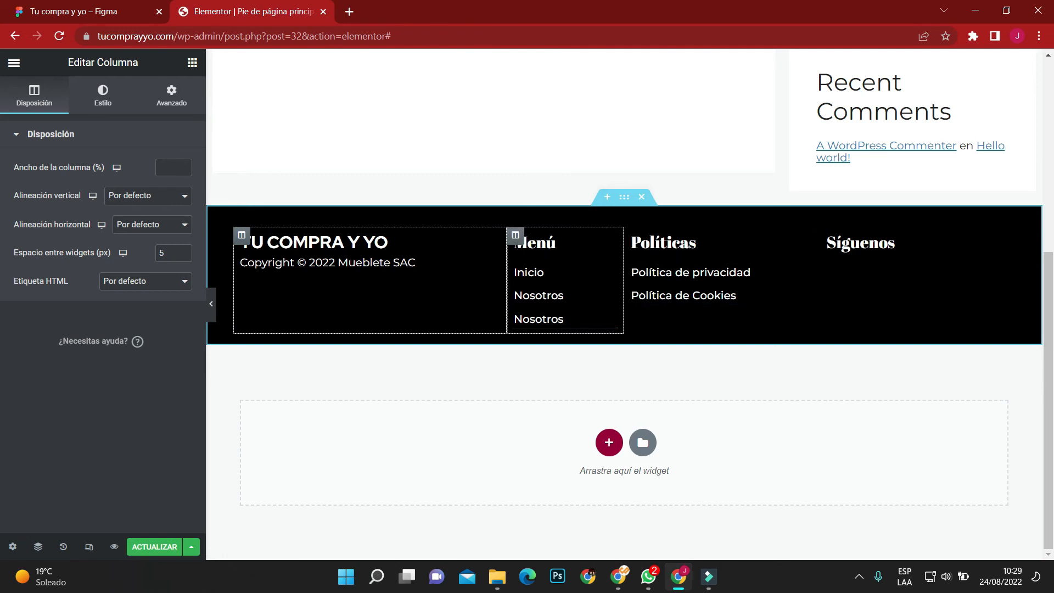
pyautogui.moveTo(625, 283); pyautogui.dragTo(672, 284)
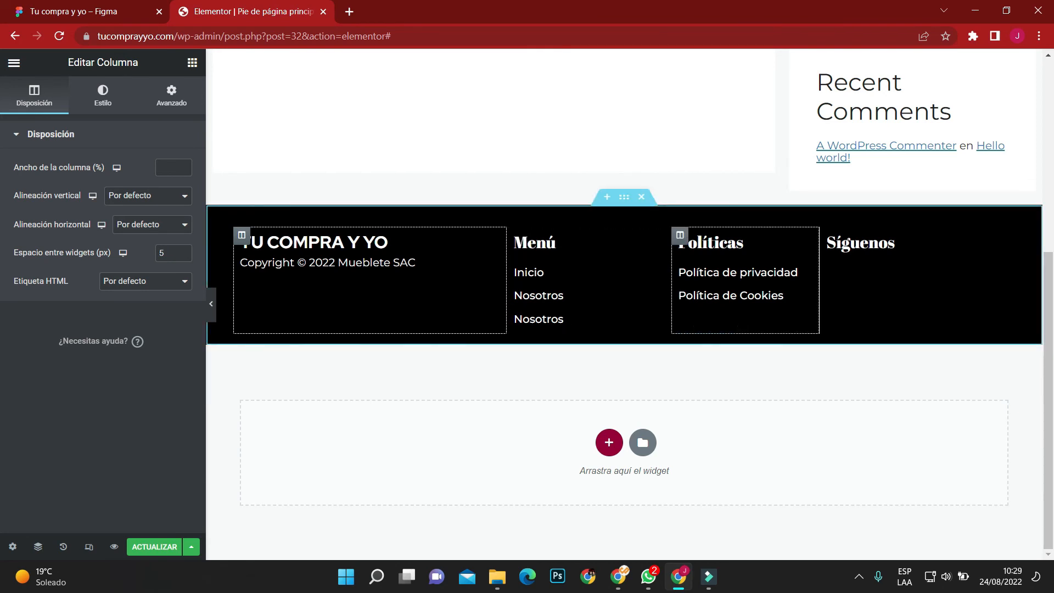
pyautogui.moveTo(672, 285); pyautogui.dragTo(664, 285)
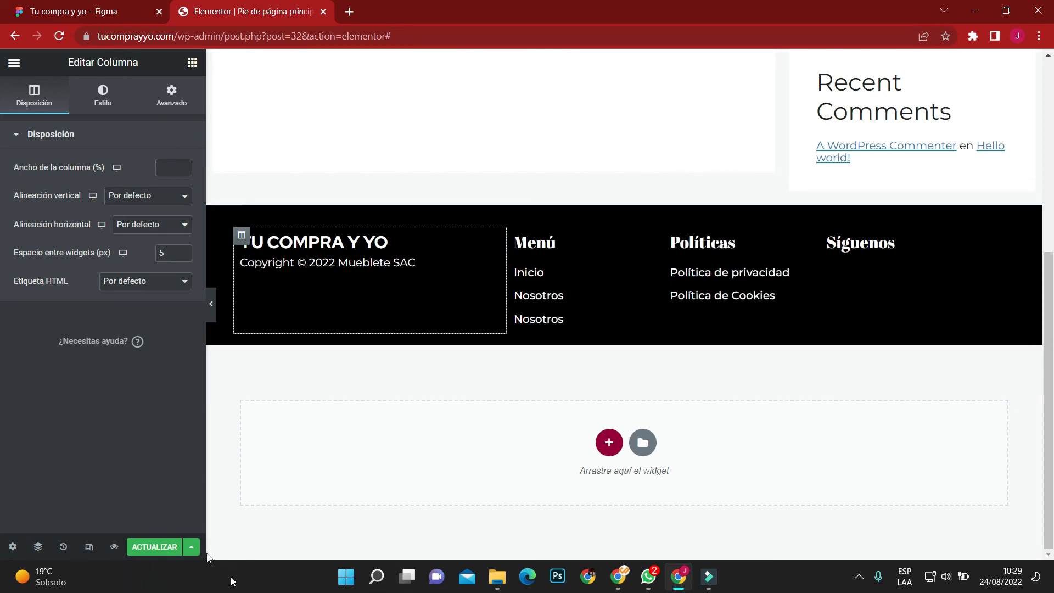
pyautogui.click(211, 304)
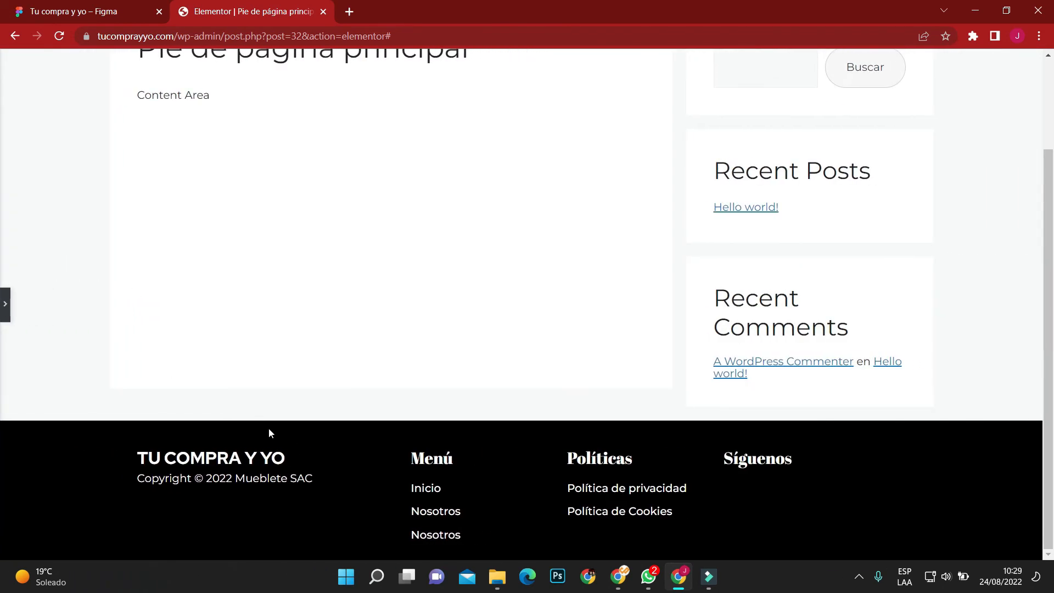
pyautogui.click(4, 317)
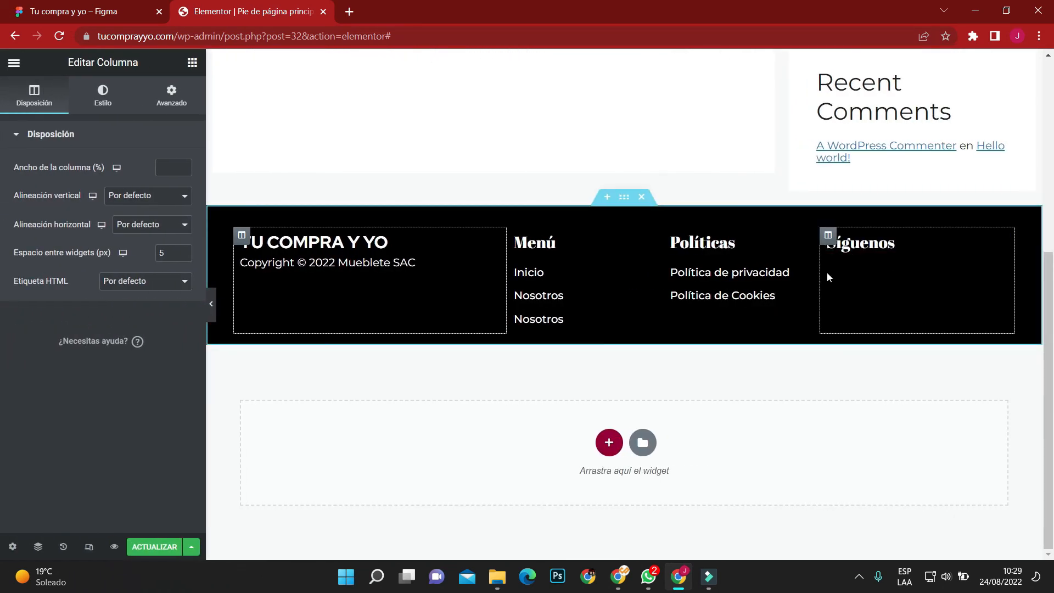
# Narrow the Síguenos column to about 22% by widening the Políticas column, and preview the footer at full width.
pyautogui.moveTo(822, 280); pyautogui.dragTo(846, 282)
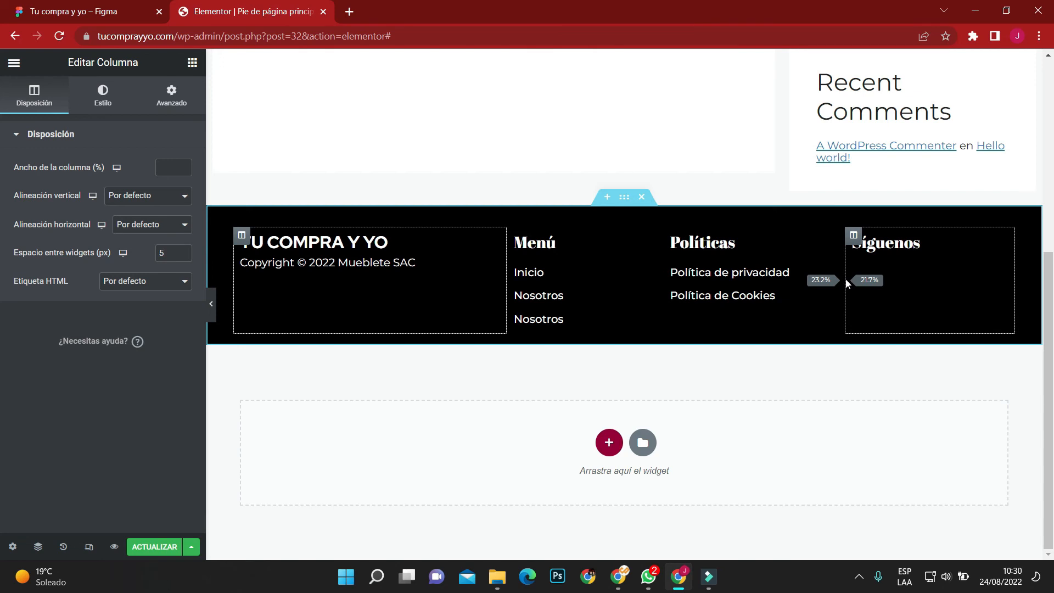
pyautogui.moveTo(846, 282); pyautogui.dragTo(845, 284)
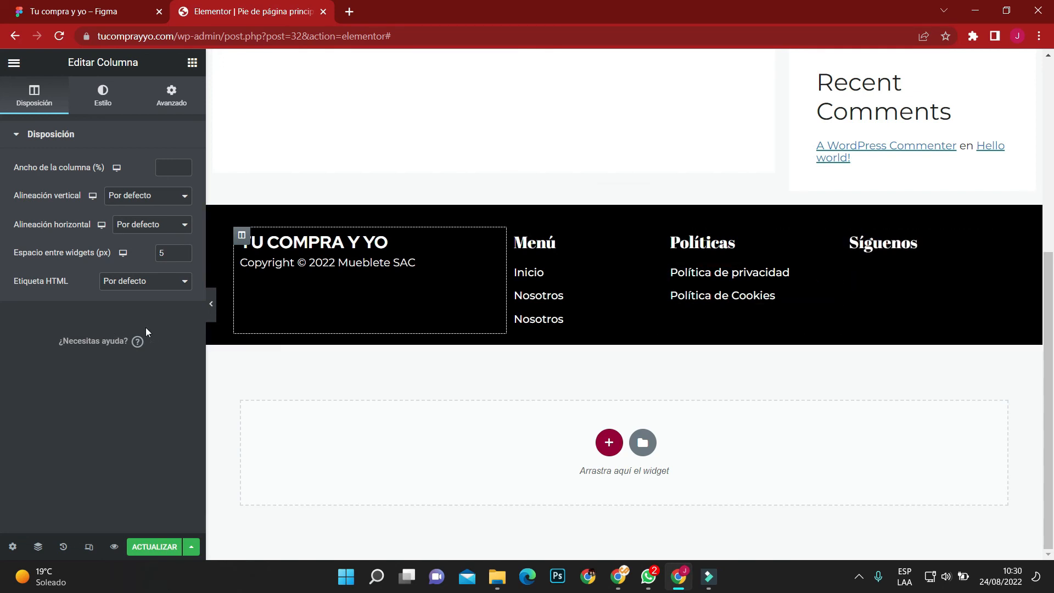
pyautogui.click(213, 304)
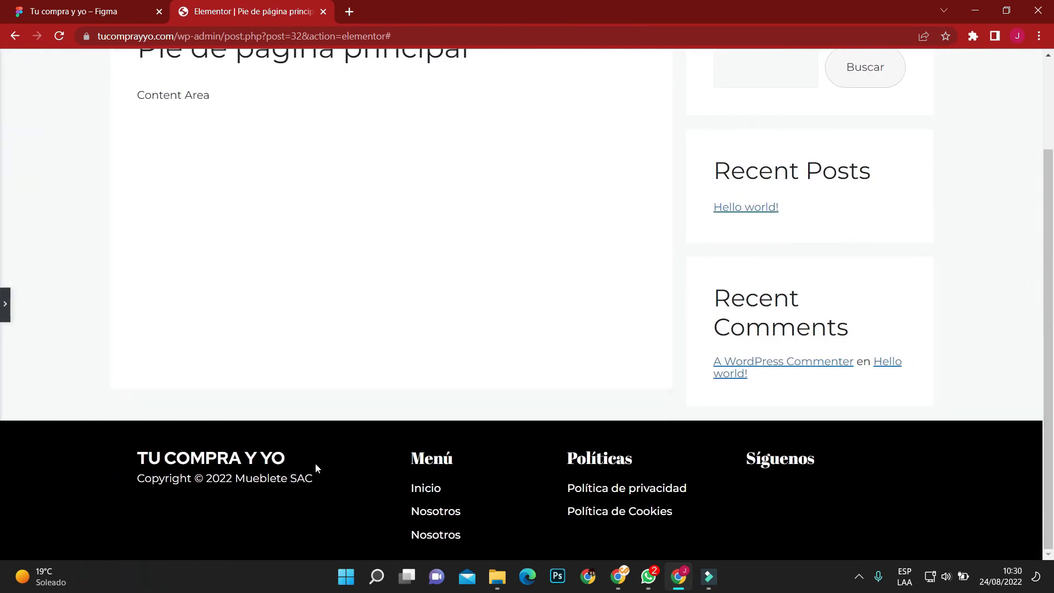
pyautogui.scroll(-4, 33, 340)
pyautogui.click(5, 304)
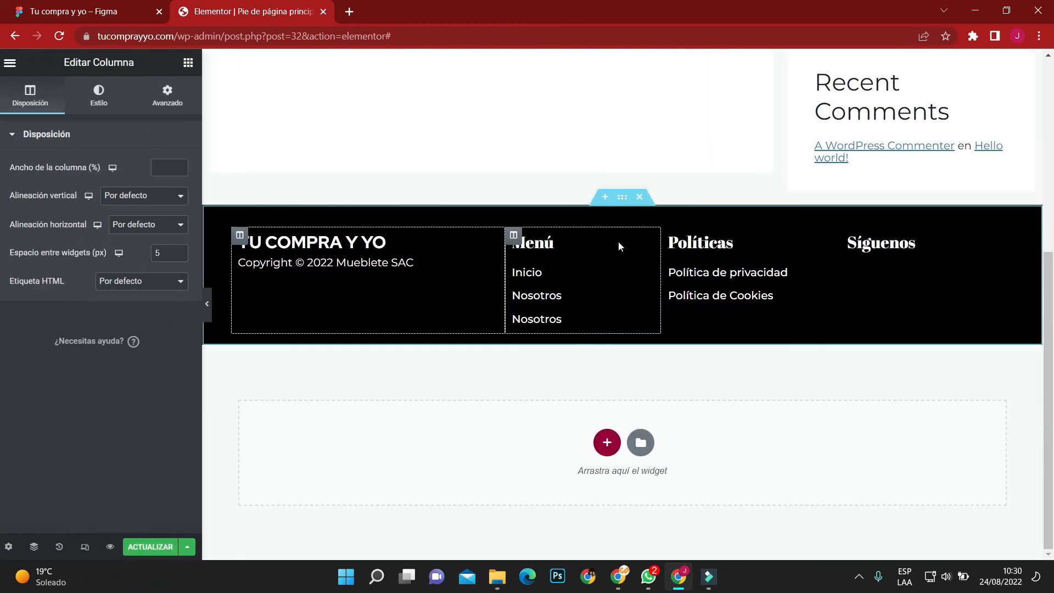
# Compare the footer with the Figma design, set the section's padding to 3 em above and 2 em below, and update the template.
pyautogui.click(109, 4)
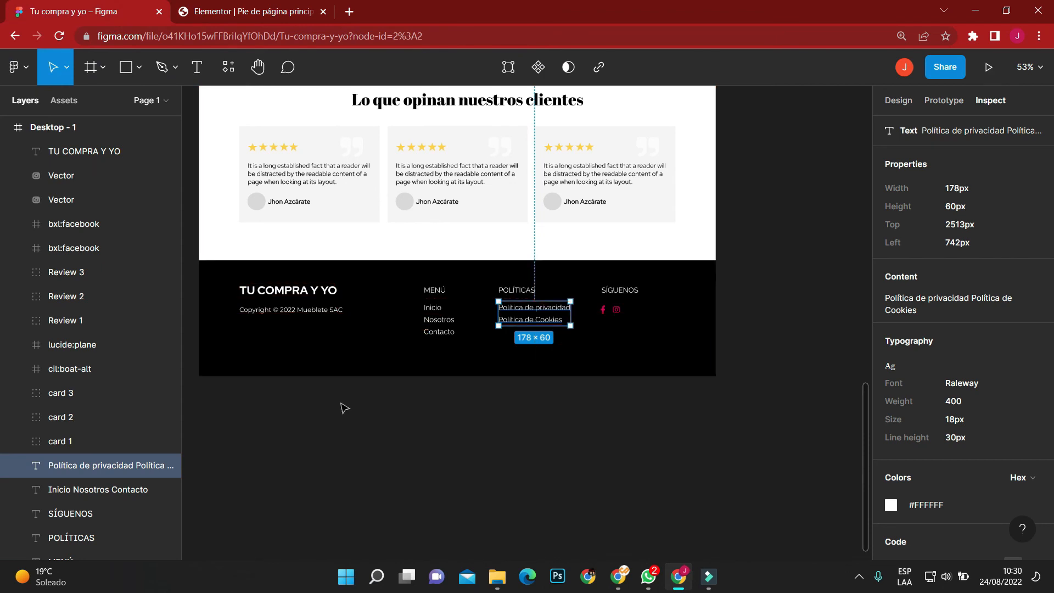
pyautogui.click(282, 11)
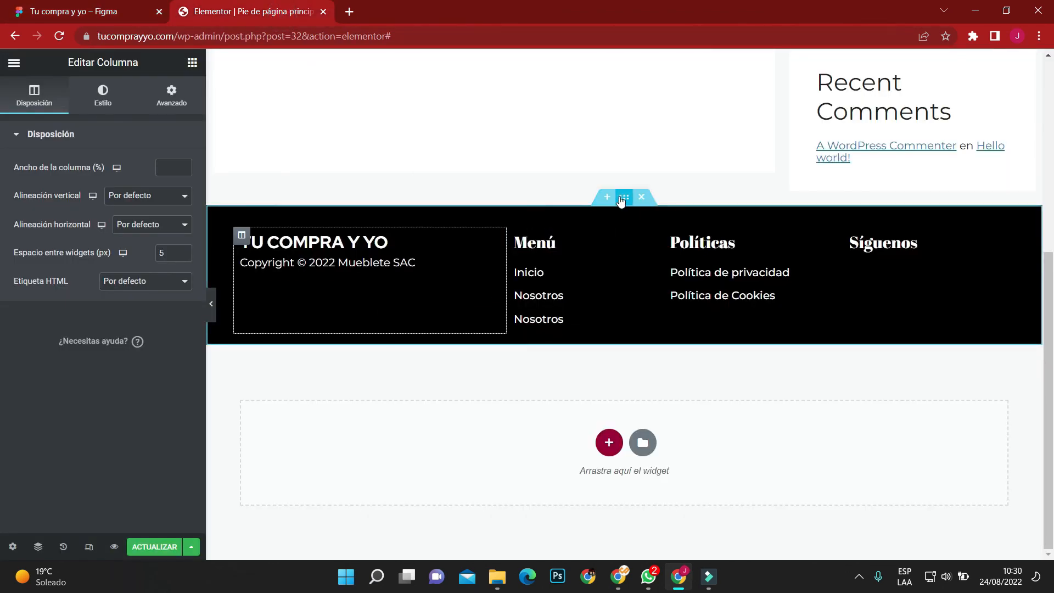
pyautogui.click(623, 197)
pyautogui.click(156, 96)
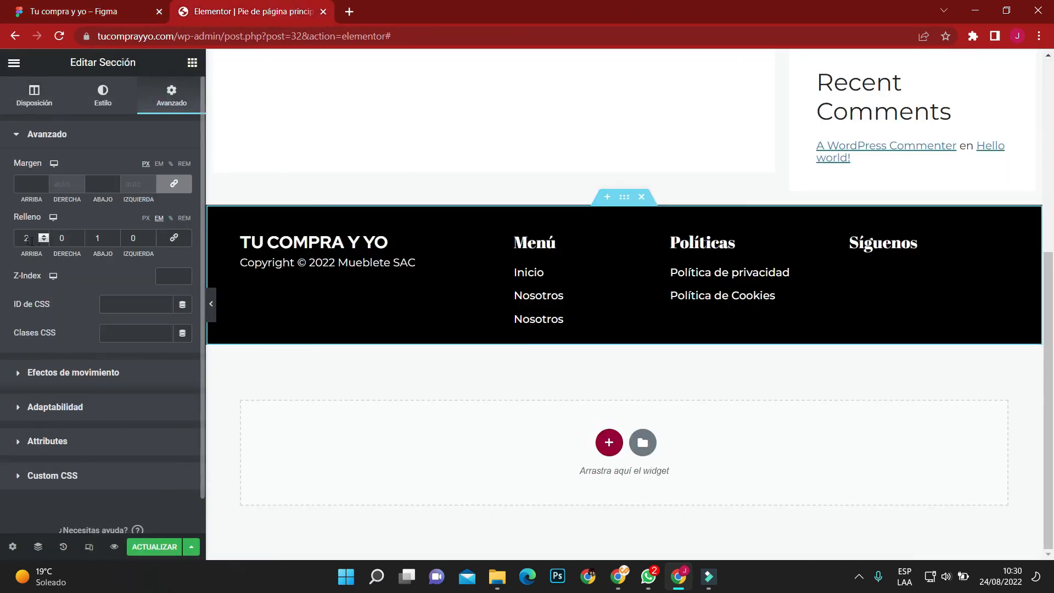
pyautogui.write('3')
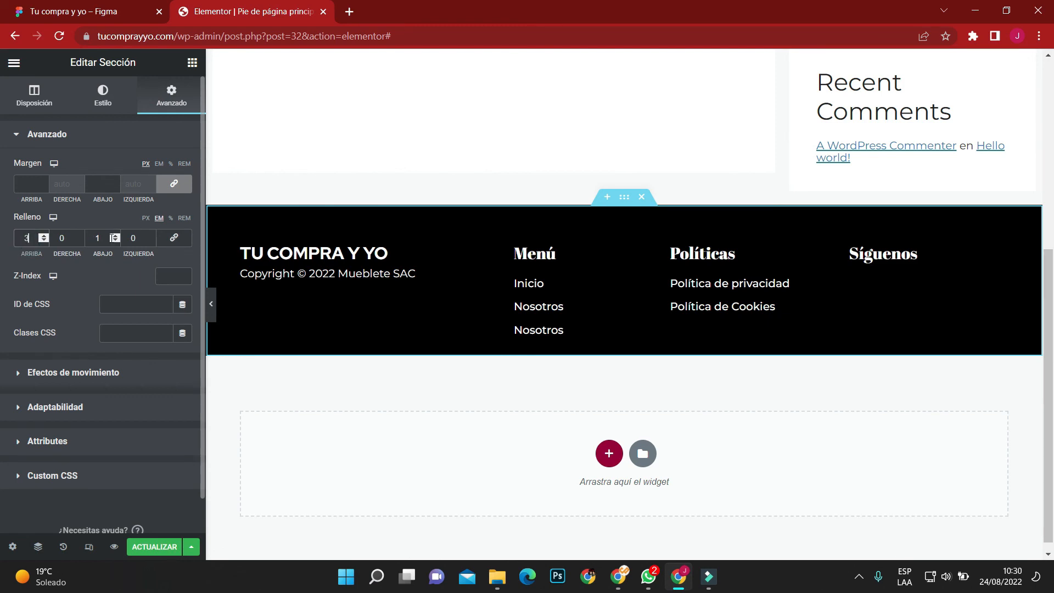
pyautogui.write('3')
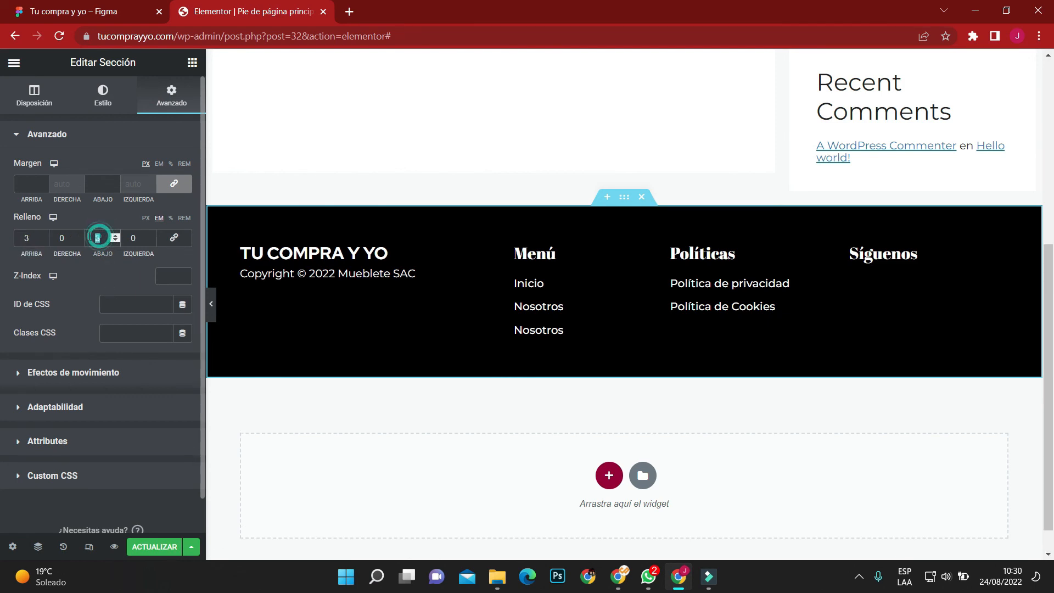
pyautogui.write('2')
pyautogui.click(150, 546)
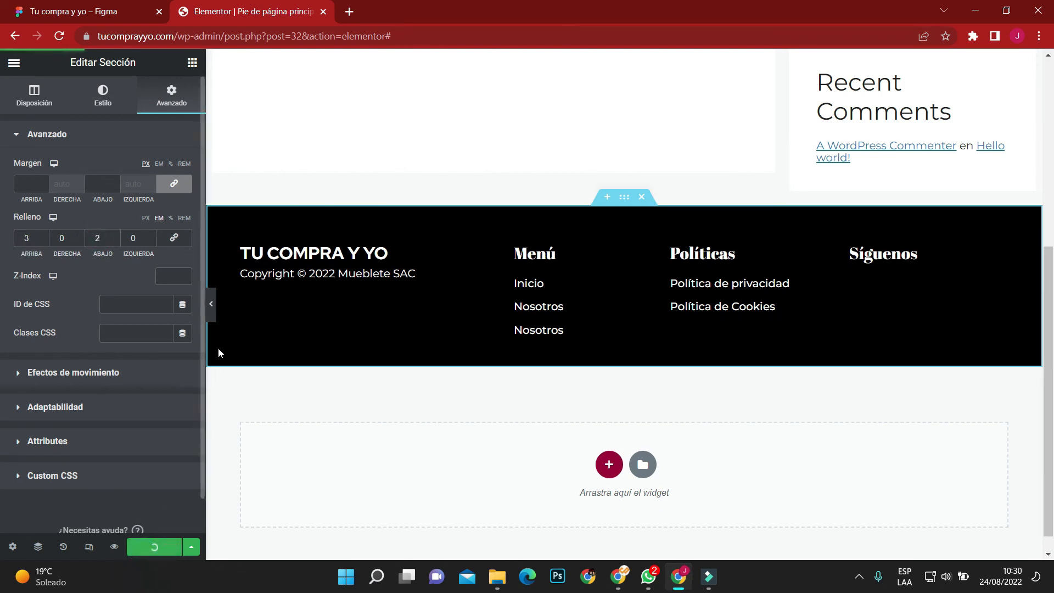
pyautogui.click(212, 307)
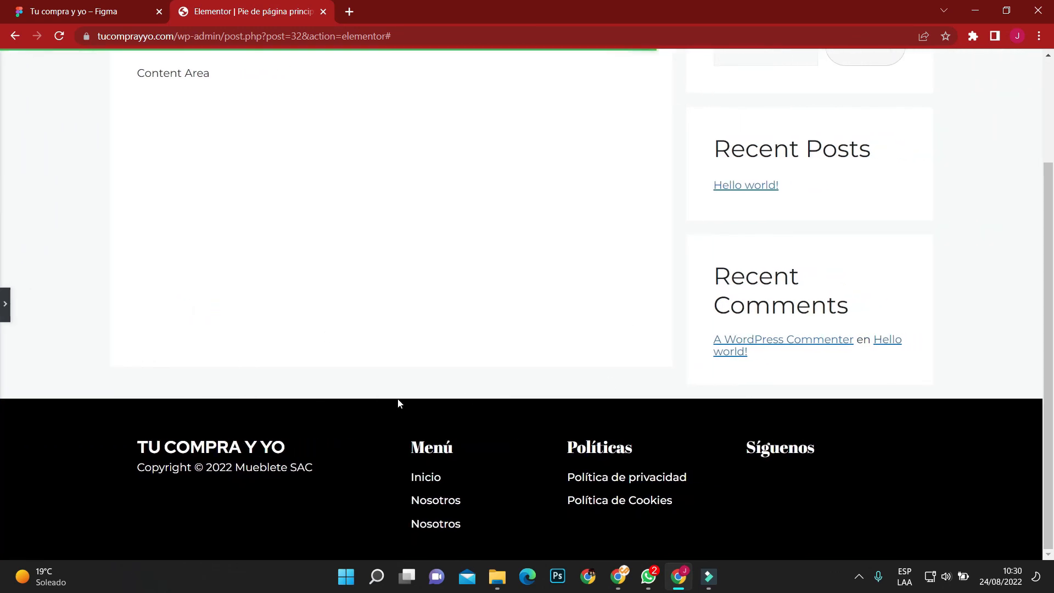
# Copy the header's social icons widget and paste it below the Síguenos heading in the footer.
pyautogui.click(5, 307)
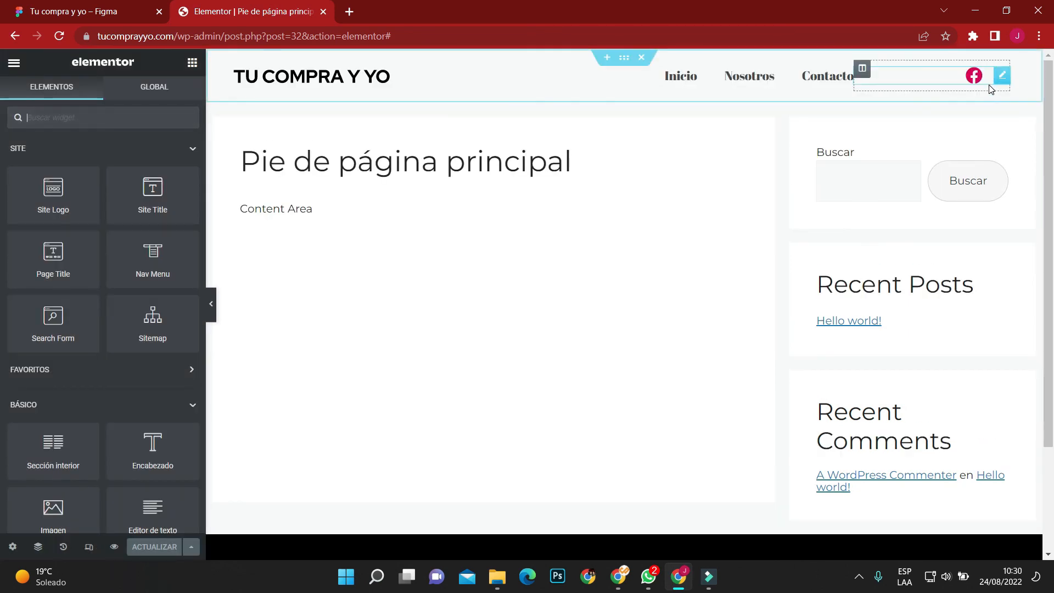
pyautogui.rightClick(999, 76)
pyautogui.click(964, 132)
pyautogui.scroll(-3, 736, 317)
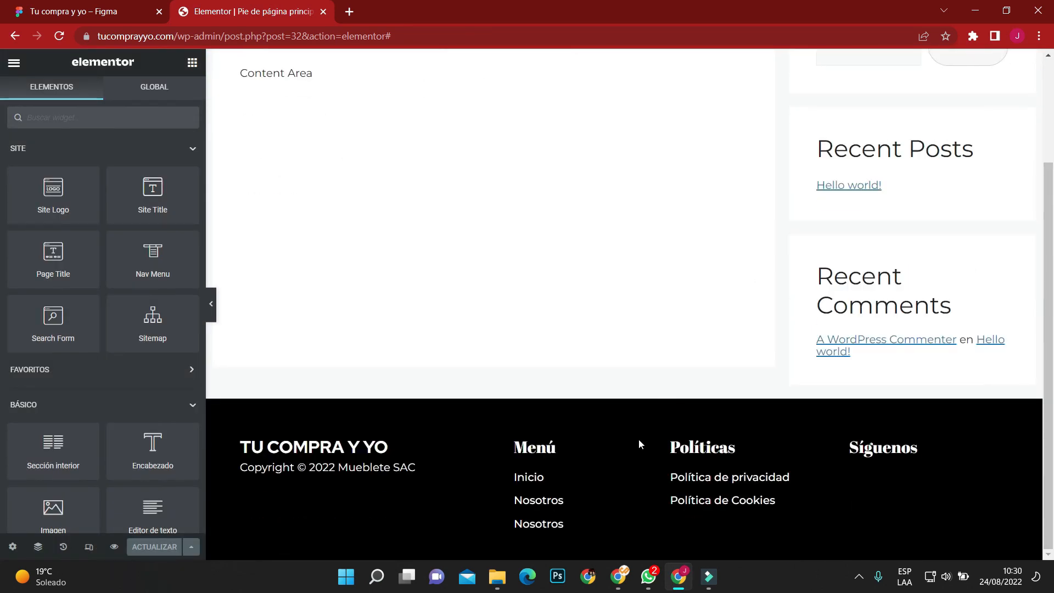
pyautogui.click(621, 410)
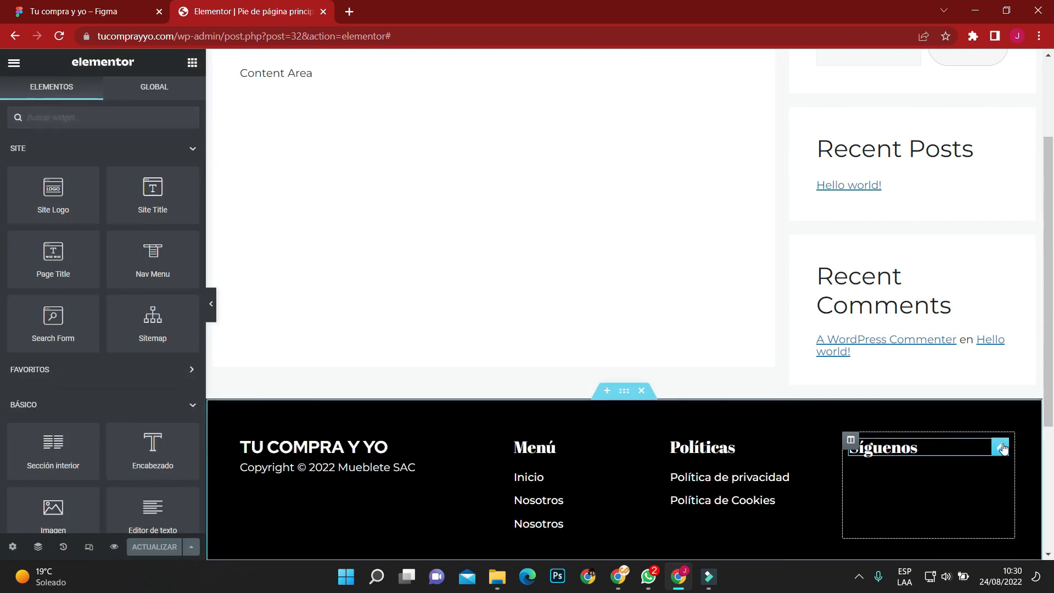
pyautogui.rightClick(893, 453)
pyautogui.click(973, 429)
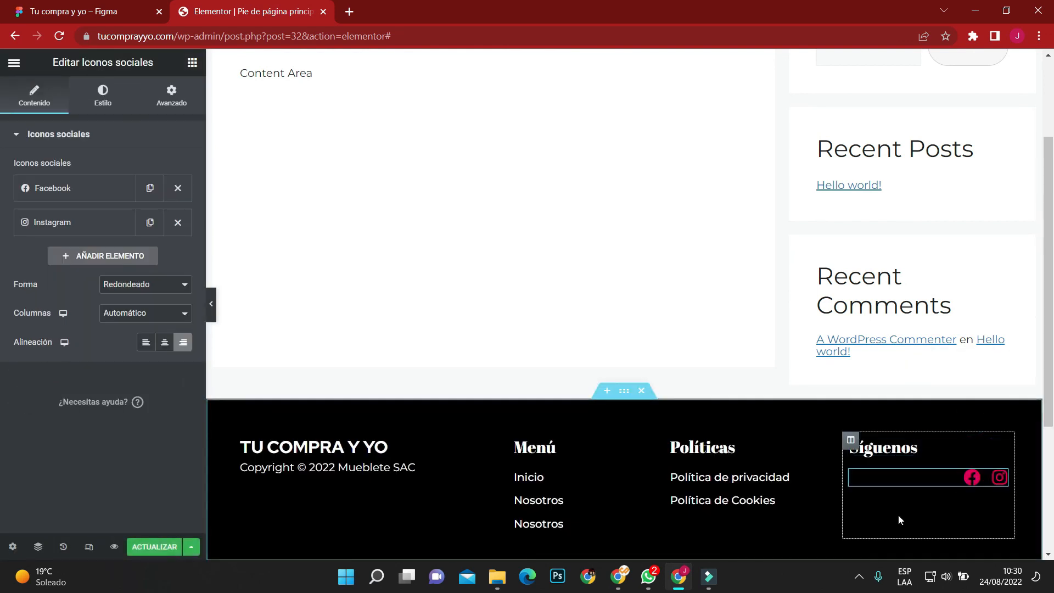
# Left-align the pasted social icons, set their secondary color to #FFFFFF, update the template and preview the footer at full width.
pyautogui.click(145, 342)
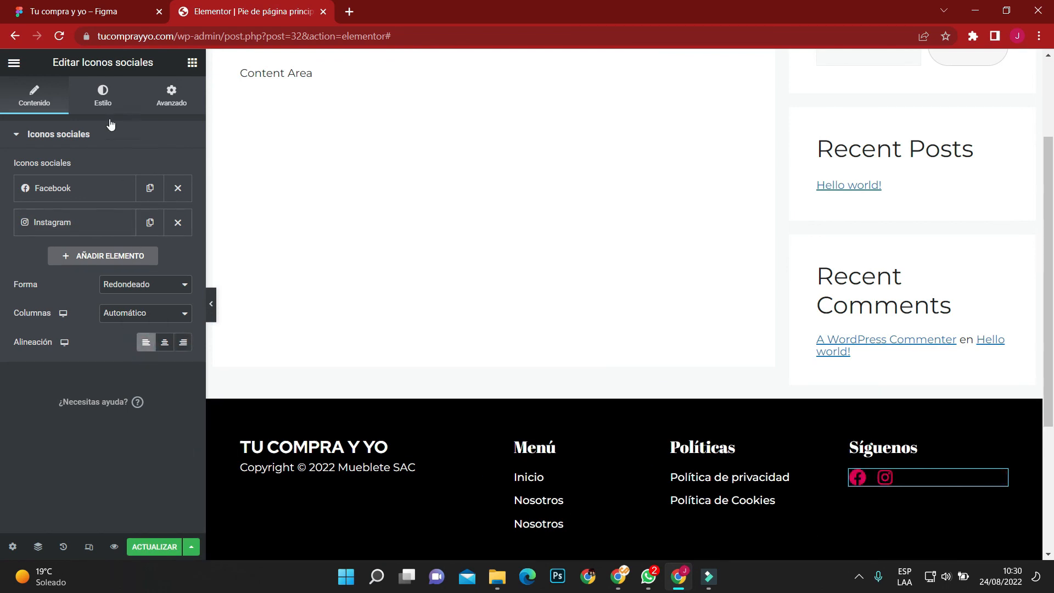
pyautogui.click(102, 96)
pyautogui.click(182, 225)
pyautogui.moveTo(97, 311); pyautogui.dragTo(0, 228)
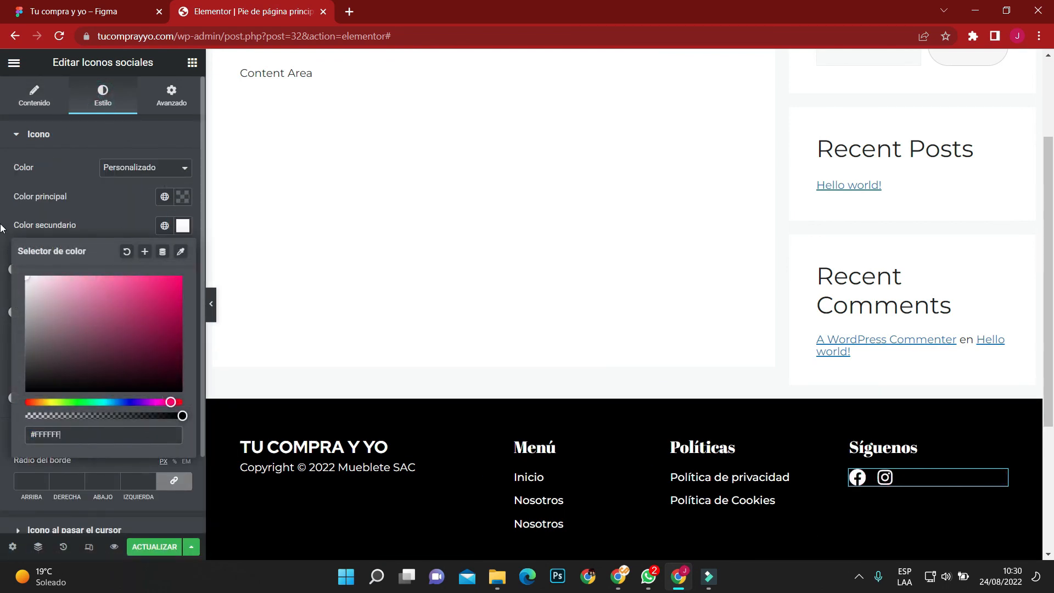
pyautogui.click(3, 230)
pyautogui.click(154, 547)
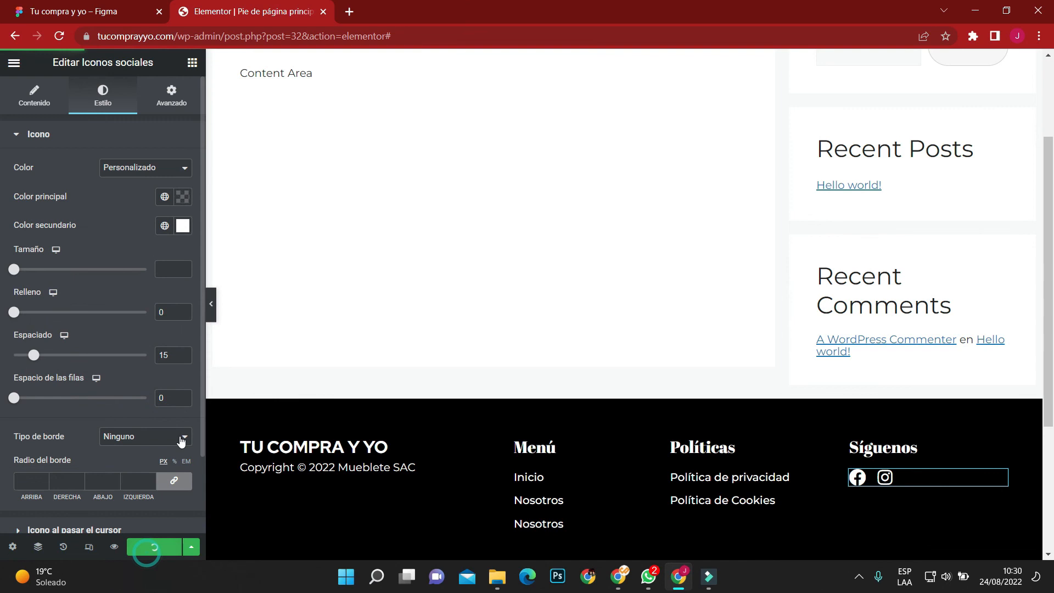
pyautogui.click(212, 305)
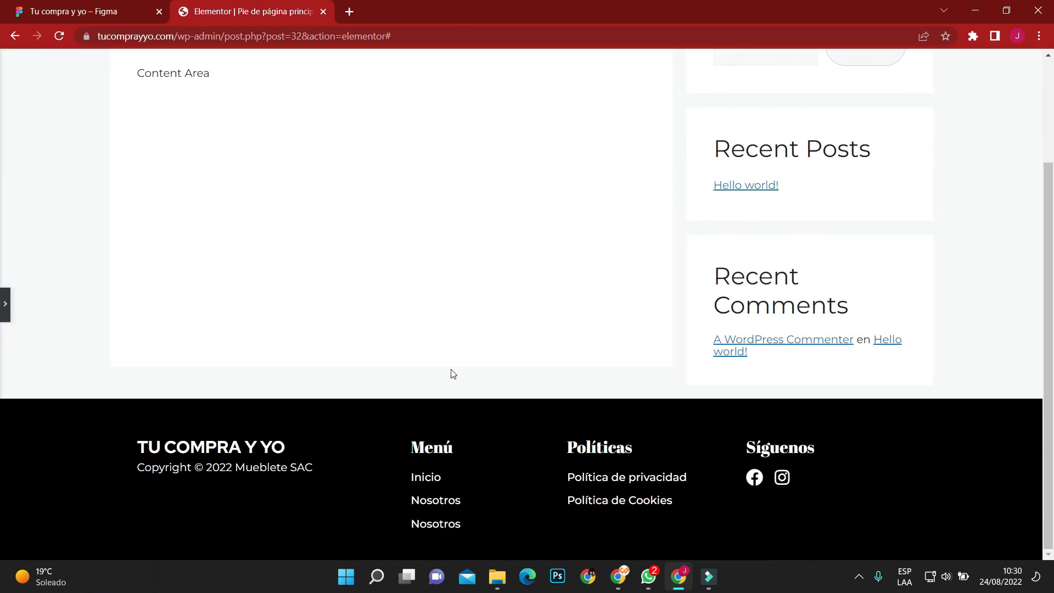
# Close all WhatsApp windows and look over the page with the completed footer.
pyautogui.rightClick(648, 589)
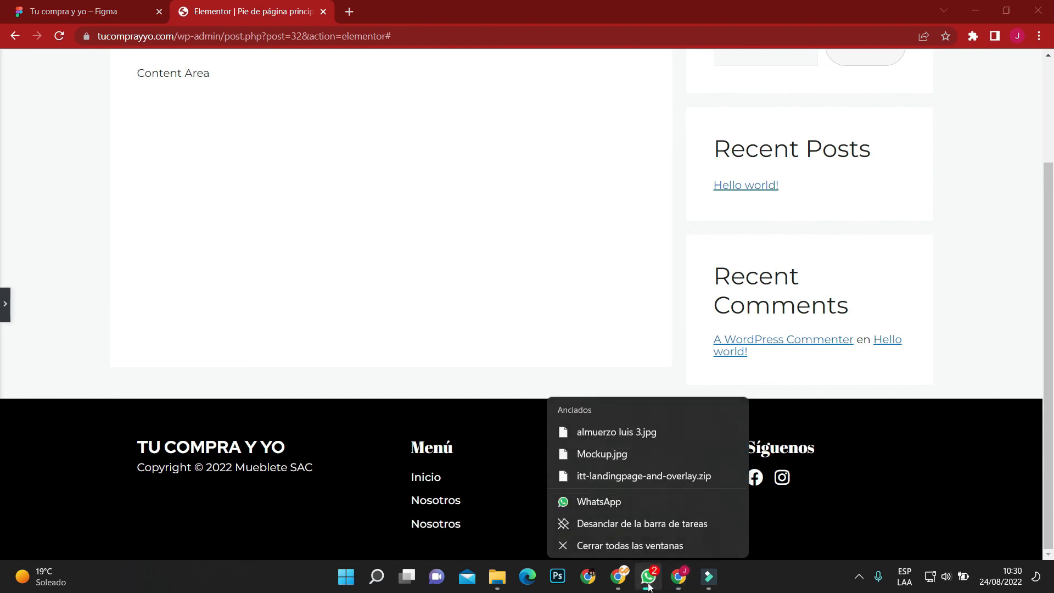
pyautogui.click(638, 541)
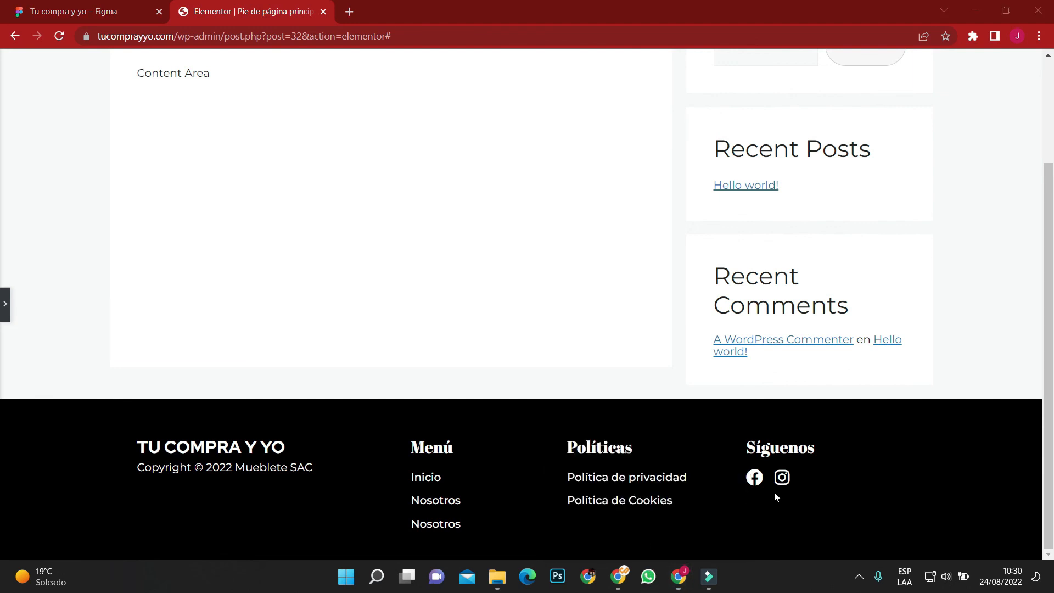
pyautogui.scroll(3, 790, 488)
pyautogui.scroll(-3, 790, 487)
# Examine the footer's layout in the tablet and mobile responsive views.
pyautogui.click(6, 313)
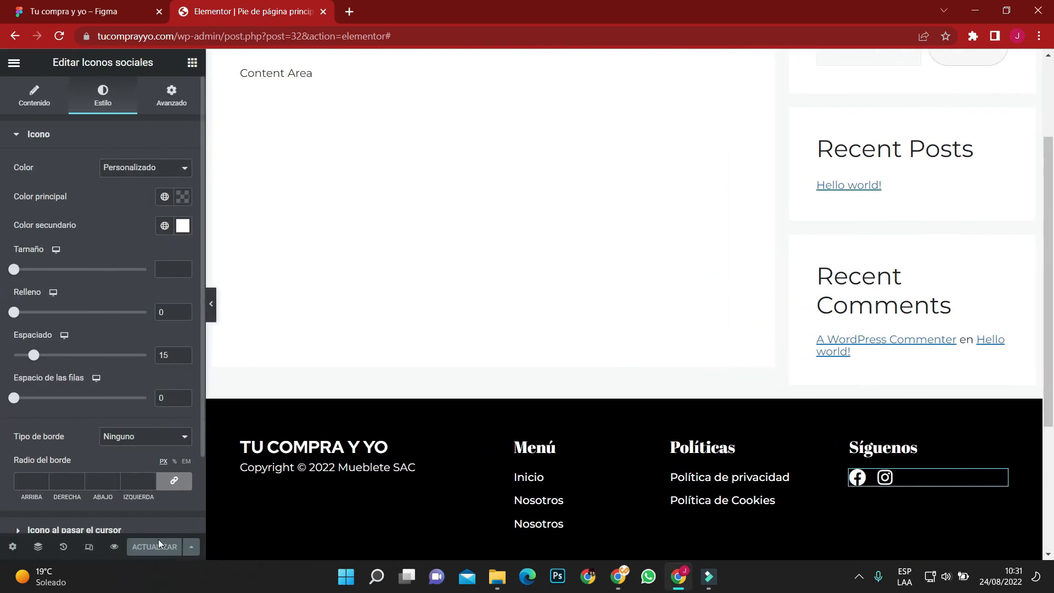
pyautogui.click(89, 546)
pyautogui.click(569, 62)
pyautogui.scroll(-7, 629, 402)
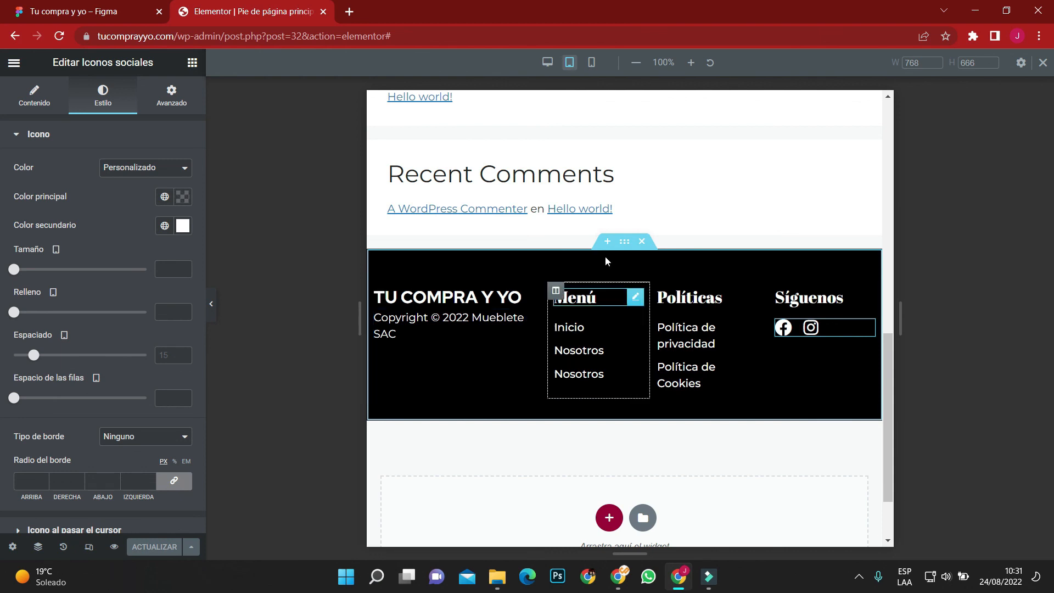
pyautogui.click(591, 62)
pyautogui.scroll(-4, 608, 327)
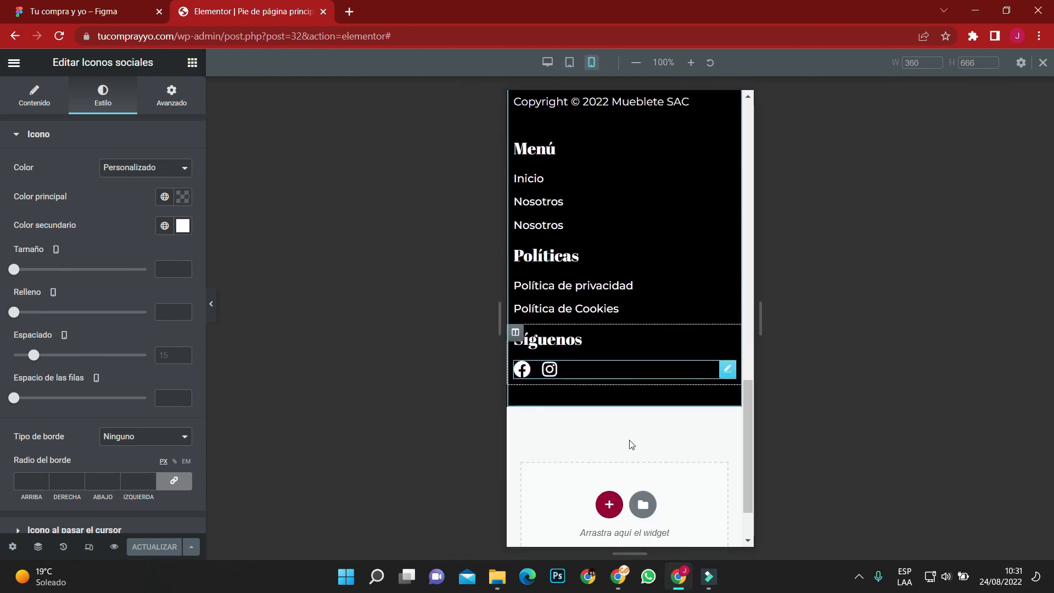
# Set the footer section's mobile padding to 3 em top, 1 em right, 2 em bottom and 1 em left.
pyautogui.scroll(4, 640, 318)
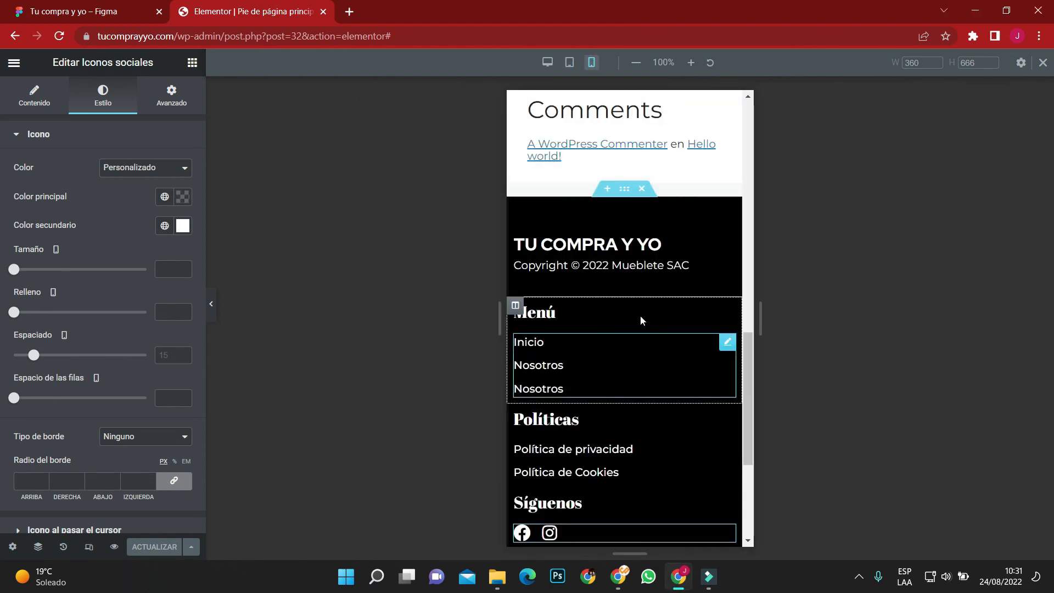
pyautogui.click(624, 189)
pyautogui.click(171, 237)
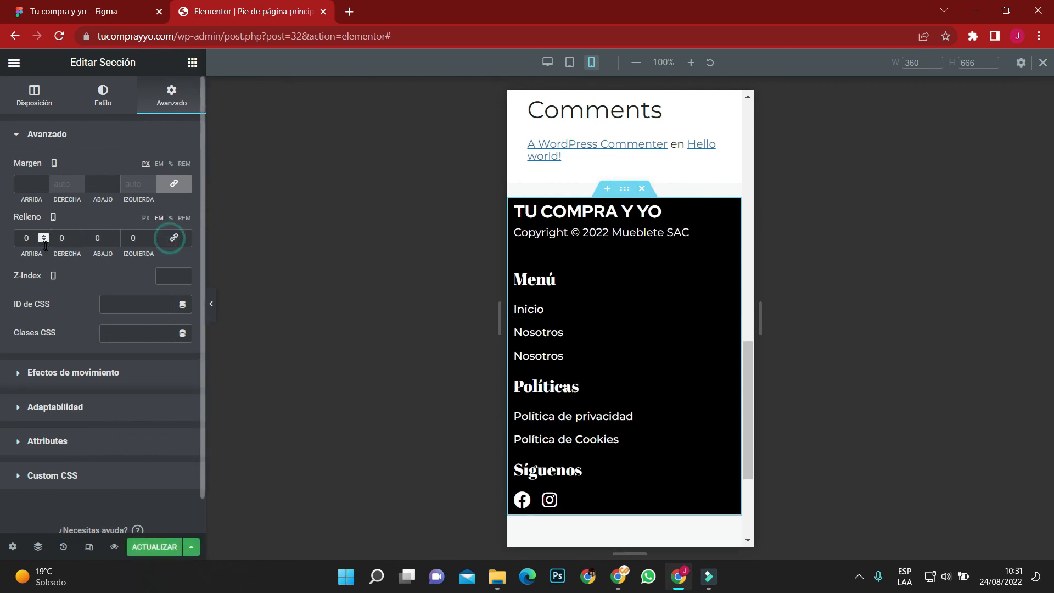
pyautogui.write('3')
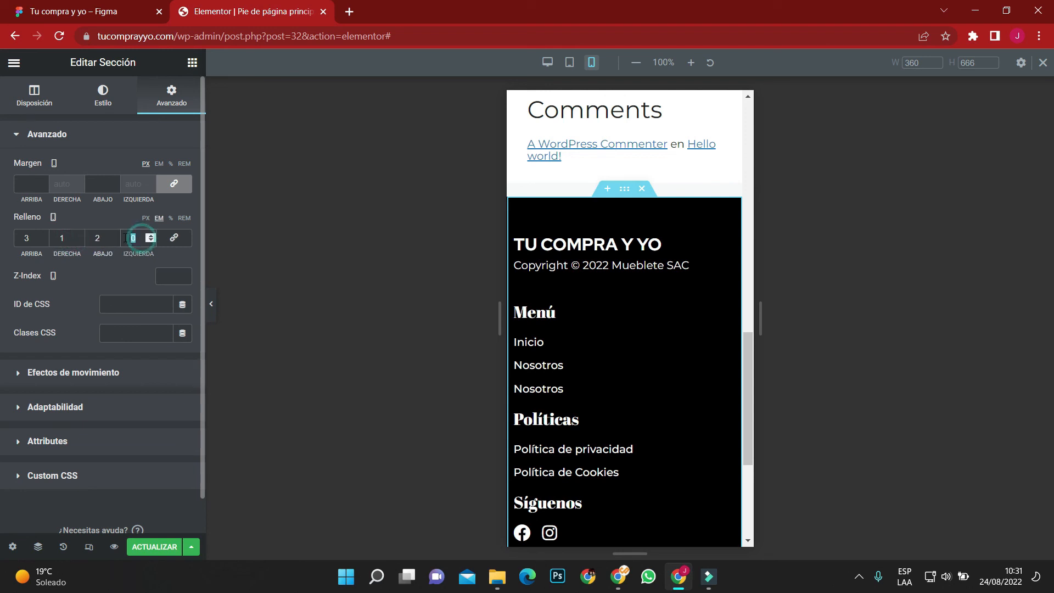
pyautogui.write('1')
pyautogui.scroll(-3, 607, 468)
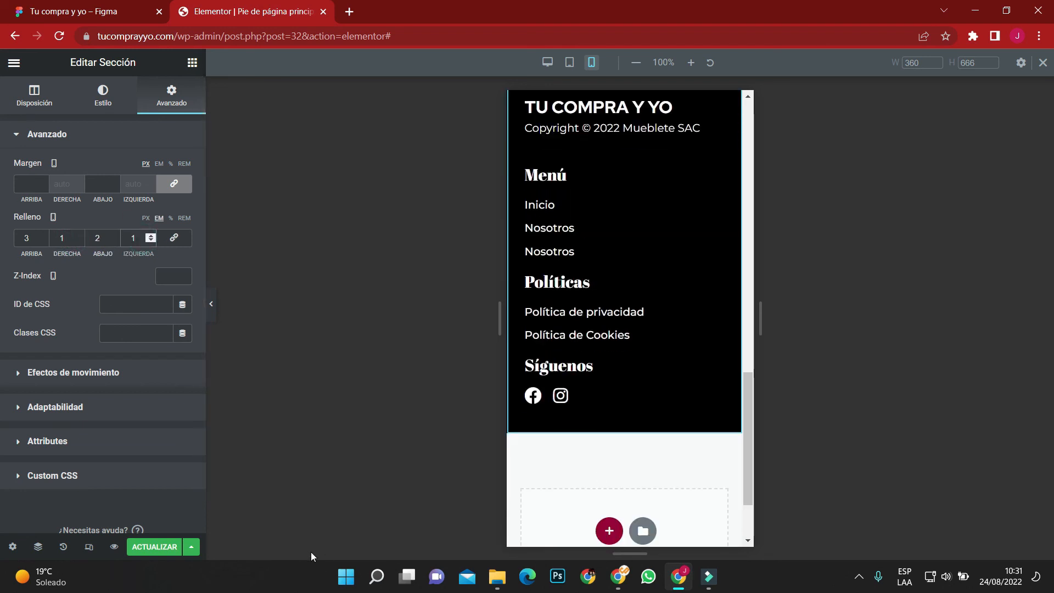
# Preview the mobile footer, update the template and return to the desktop view.
pyautogui.click(214, 318)
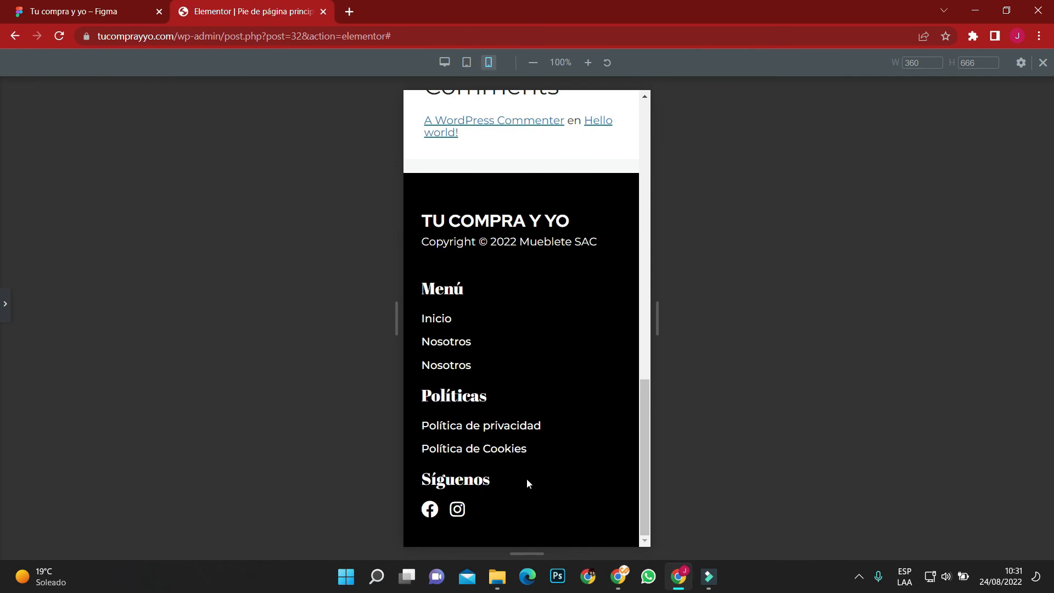
pyautogui.click(4, 305)
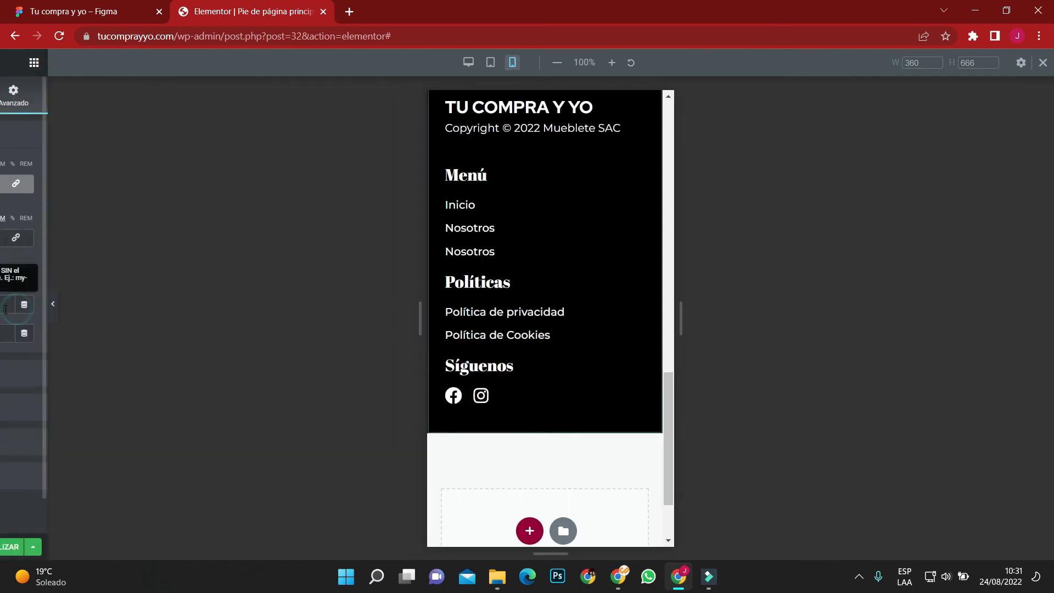
pyautogui.click(171, 548)
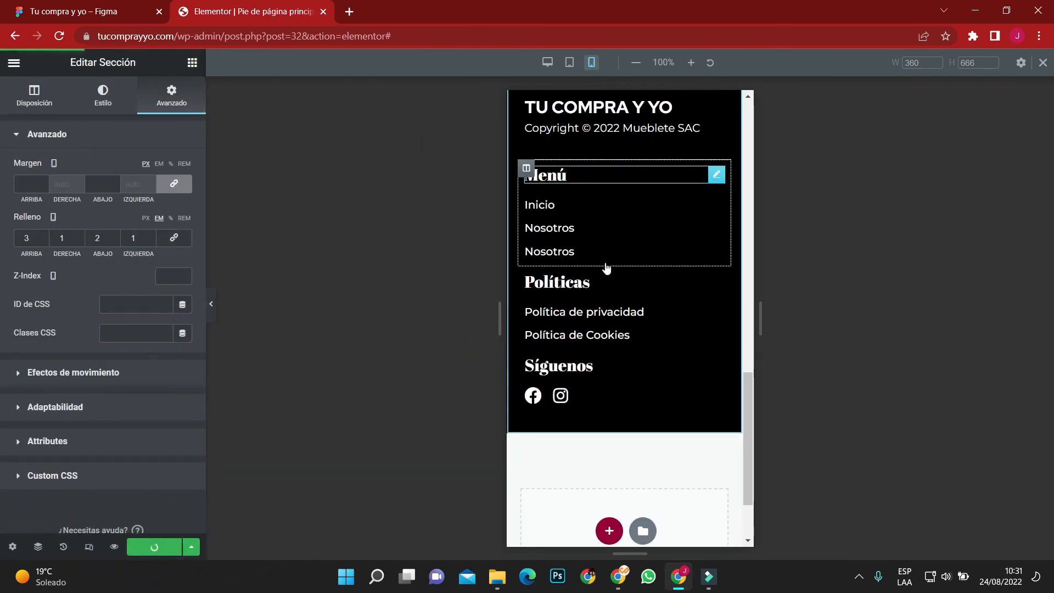
pyautogui.scroll(-15, 618, 302)
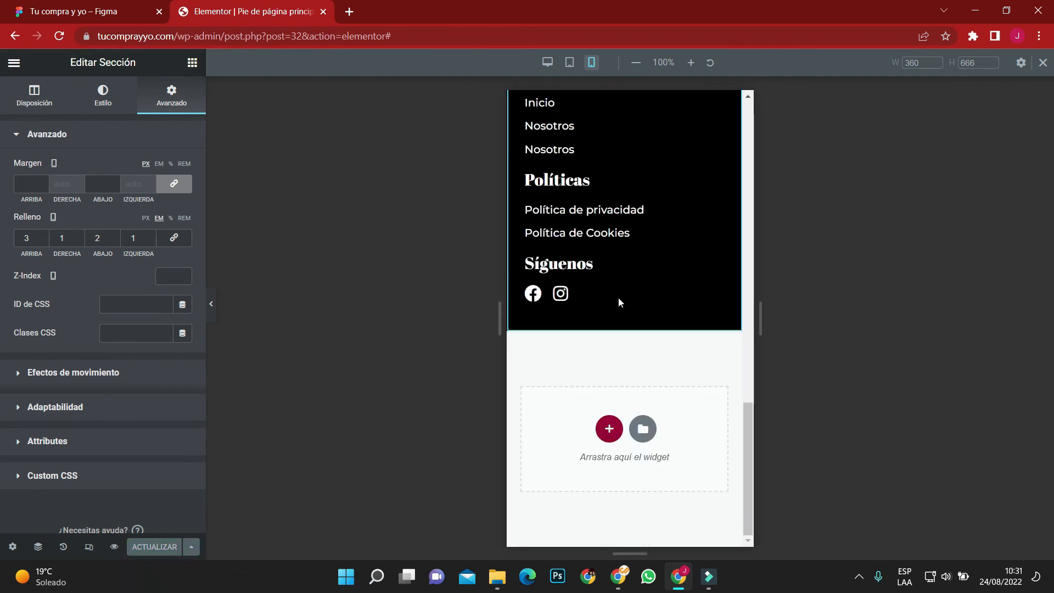
pyautogui.click(548, 62)
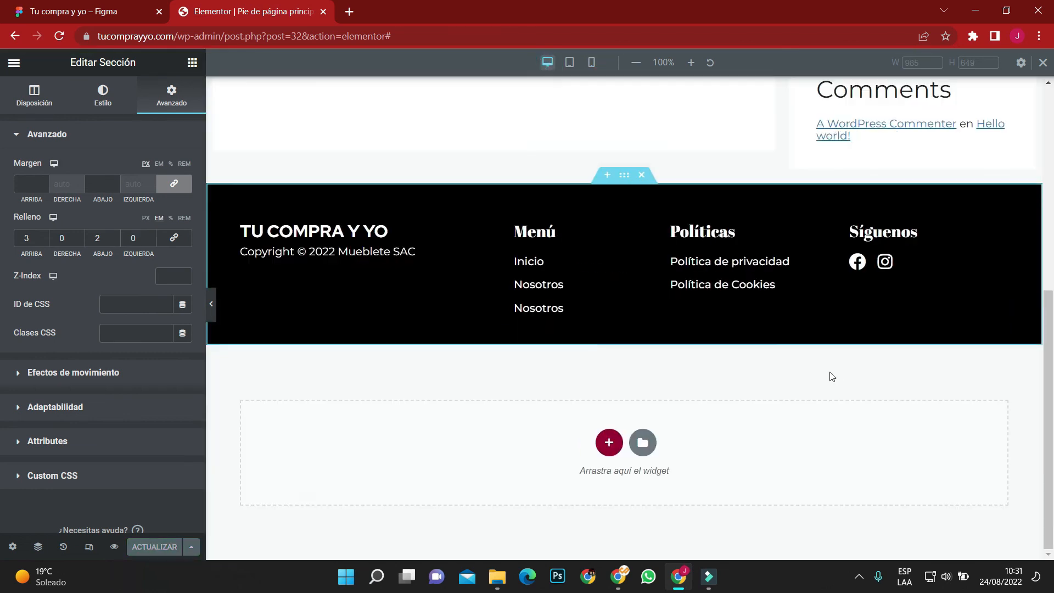